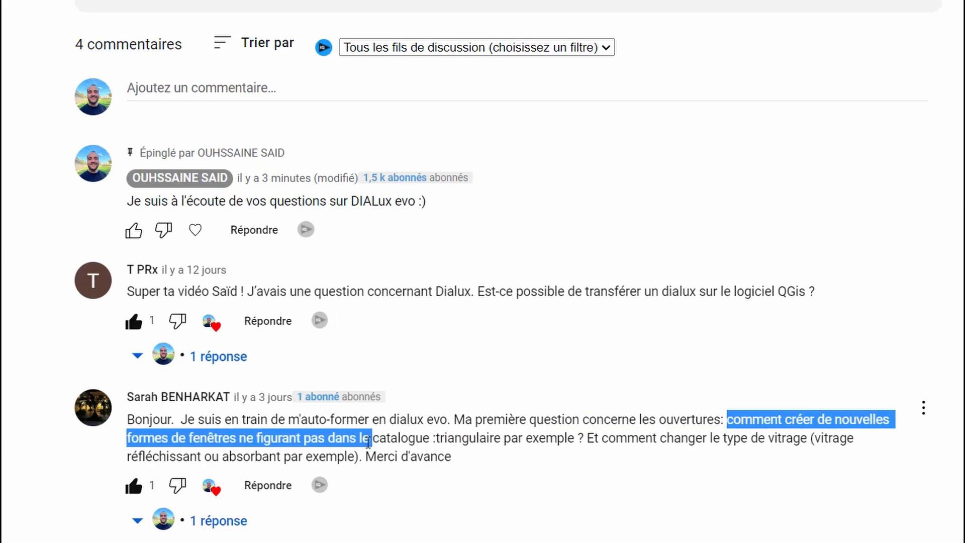
mouse_move(357, 444)
mouse_down()
mouse_move(335, 443)
mouse_move(355, 452)
mouse_up()
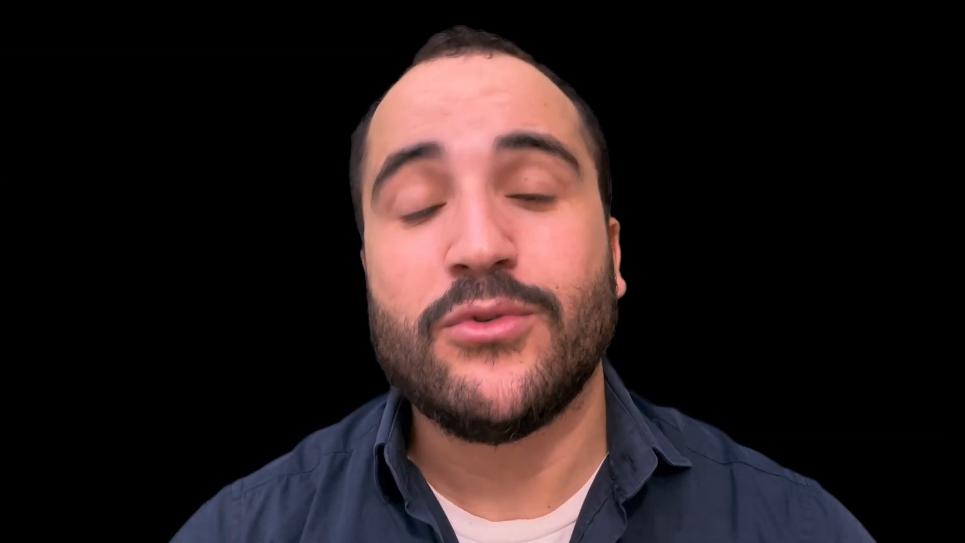
drag(586, 438, 665, 451)
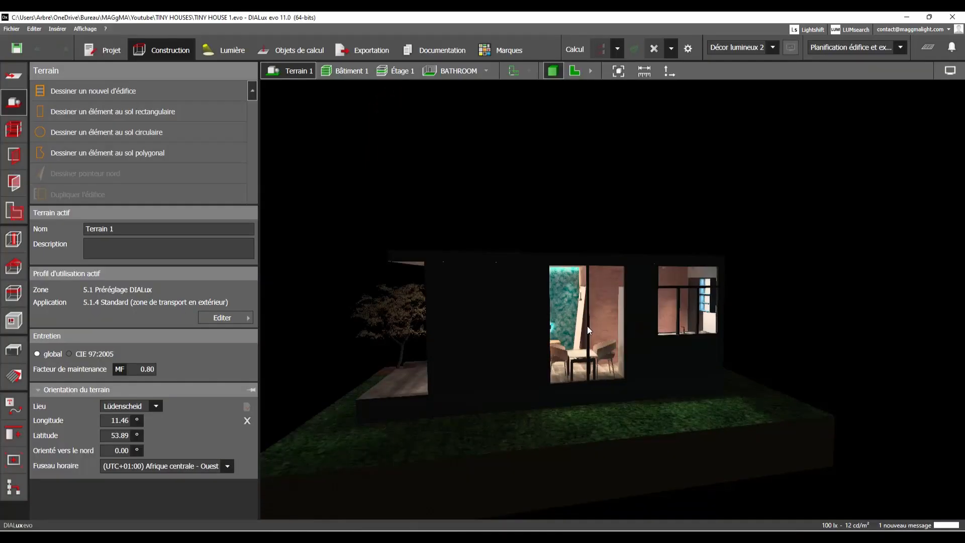
Examine the tiny house from outside and the lit textured wall in its interior
right_drag(597, 326, 728, 315)
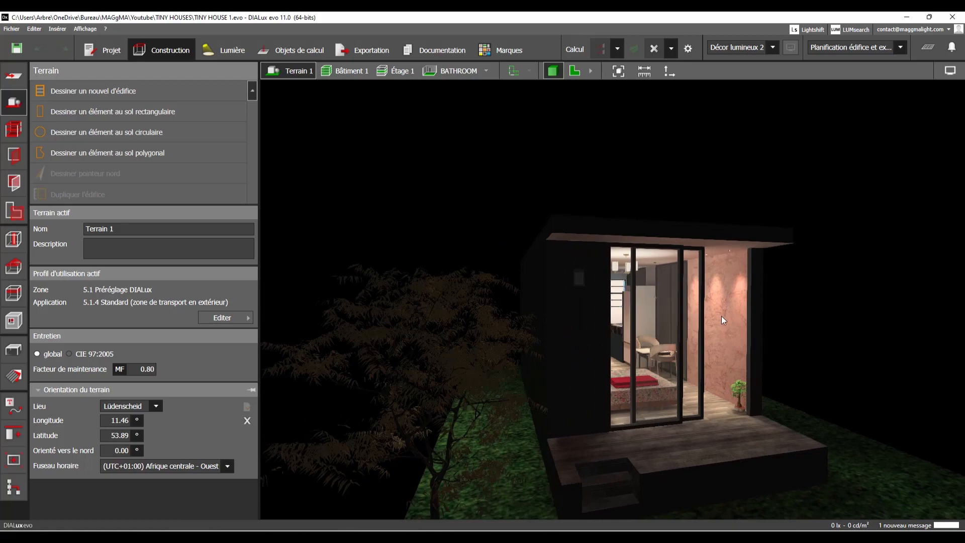
scroll(720, 318, up, 6)
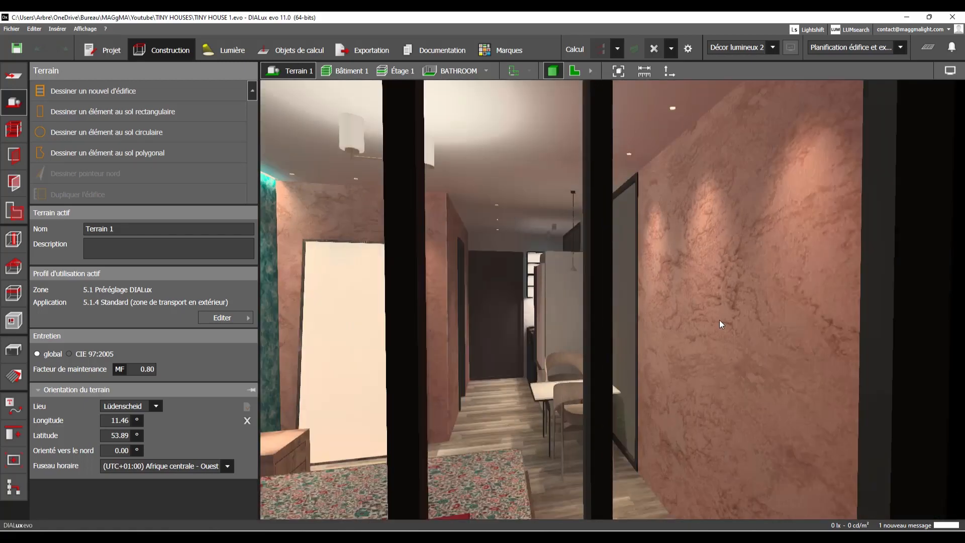
middle_drag(735, 316, 617, 296)
scroll(623, 299, up, 3)
right_drag(641, 306, 661, 304)
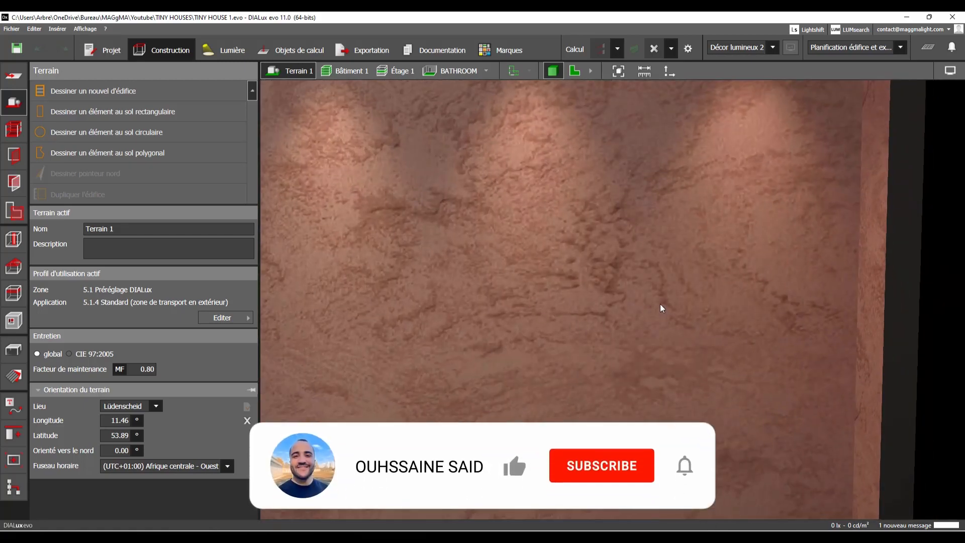
scroll(658, 304, down, 5)
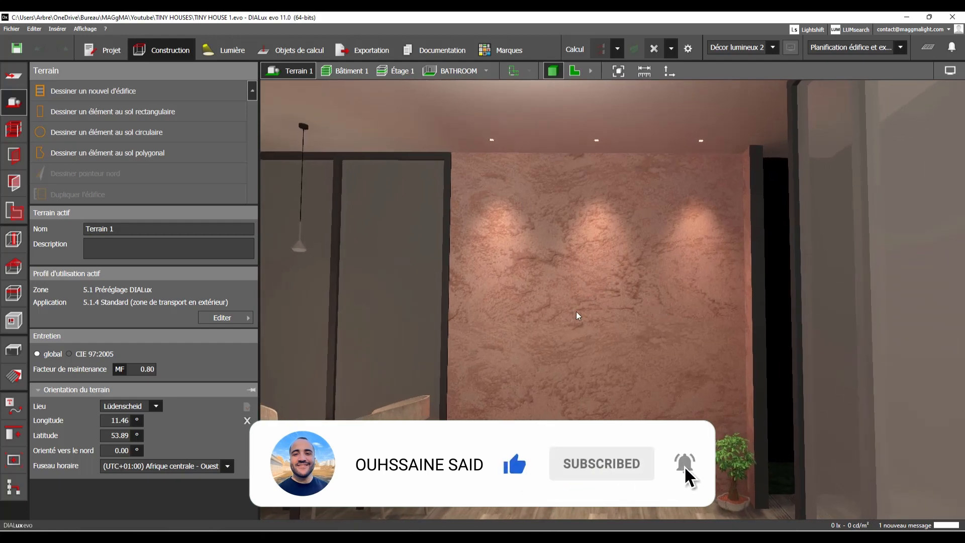
Delete the lighting calculation results of the tiny house project
middle_drag(498, 212, 482, 210)
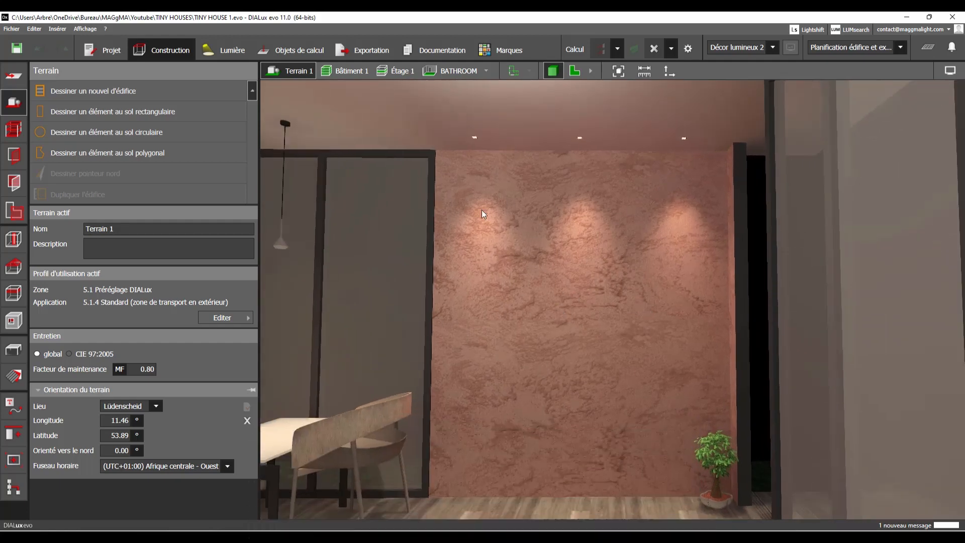
click(657, 53)
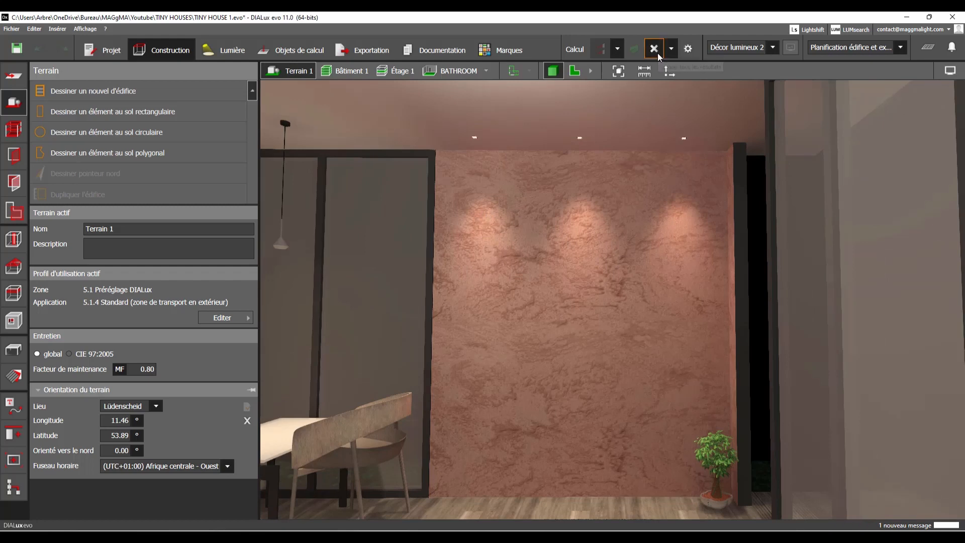
middle_drag(572, 195, 572, 191)
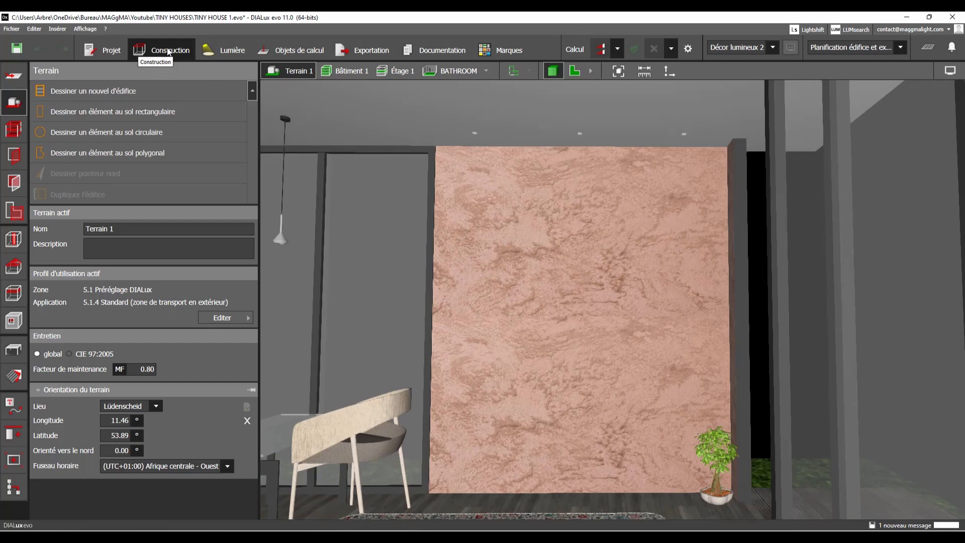
Clear the history of building openings while keeping bookmarks, make the standard window the active opening, and decline saving the project
click(14, 155)
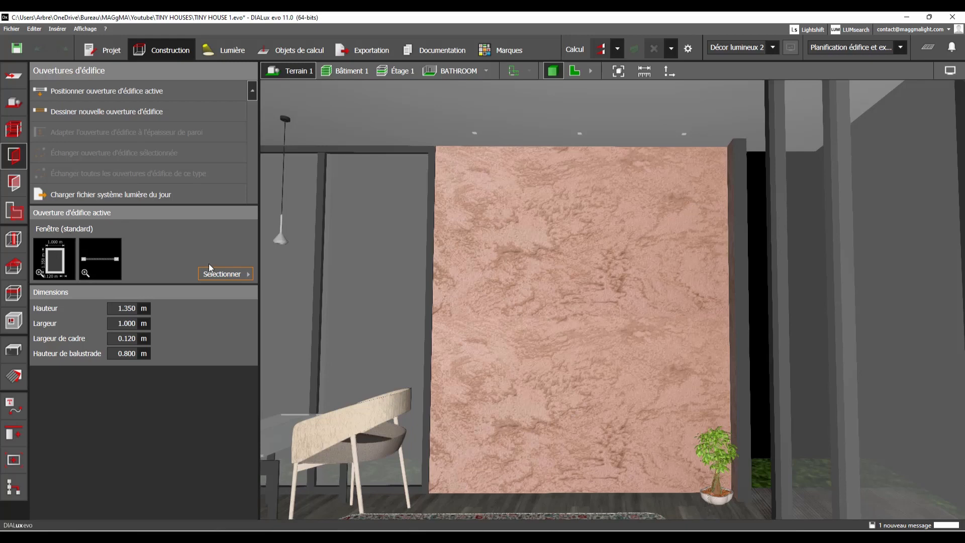
click(228, 273)
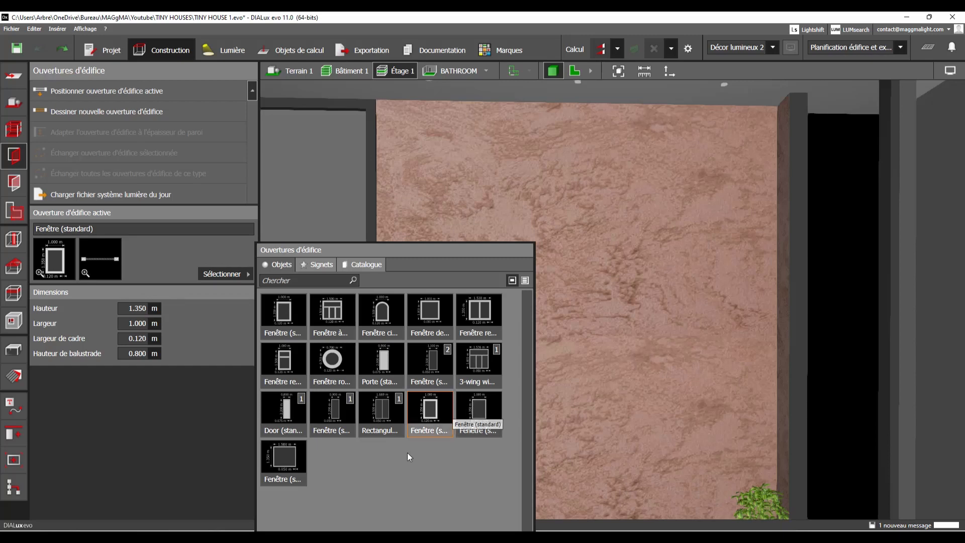
right_click(354, 459)
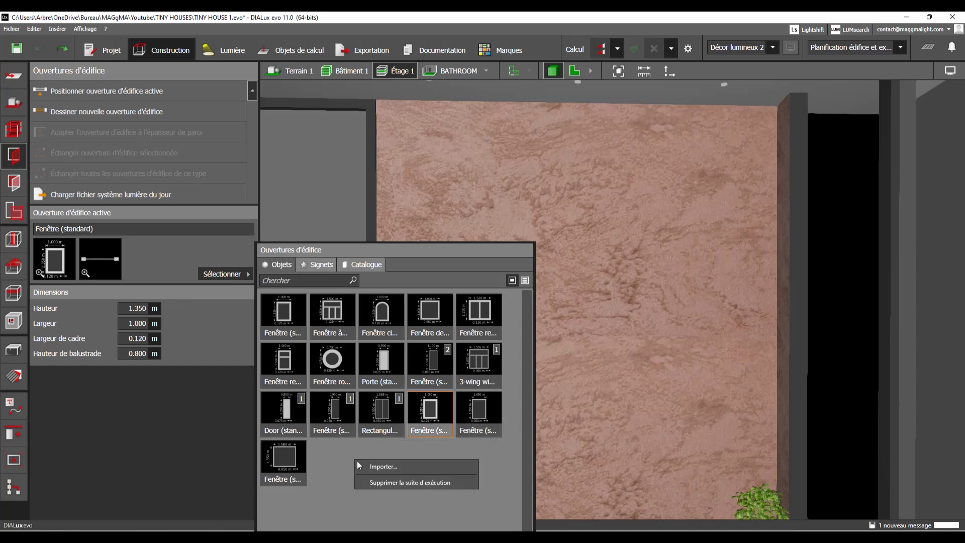
click(397, 481)
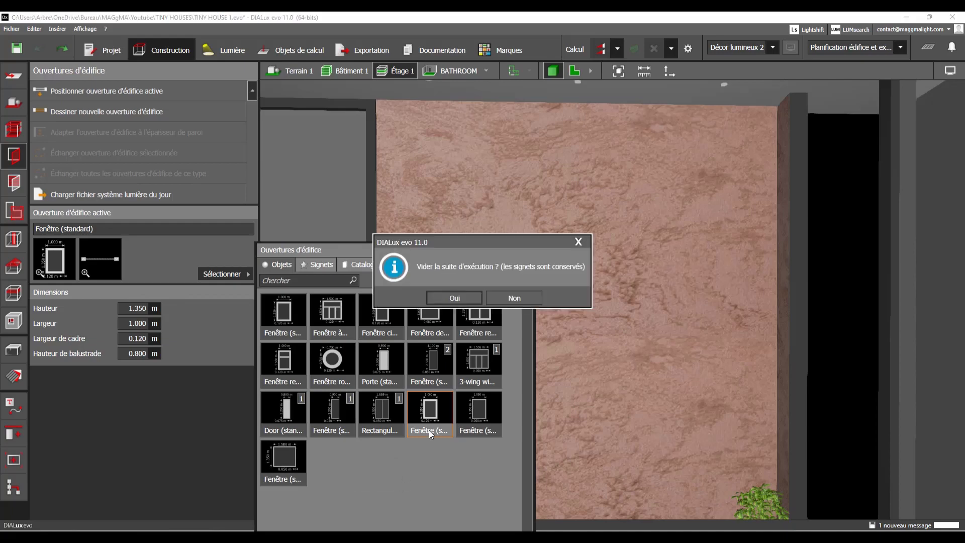
click(465, 296)
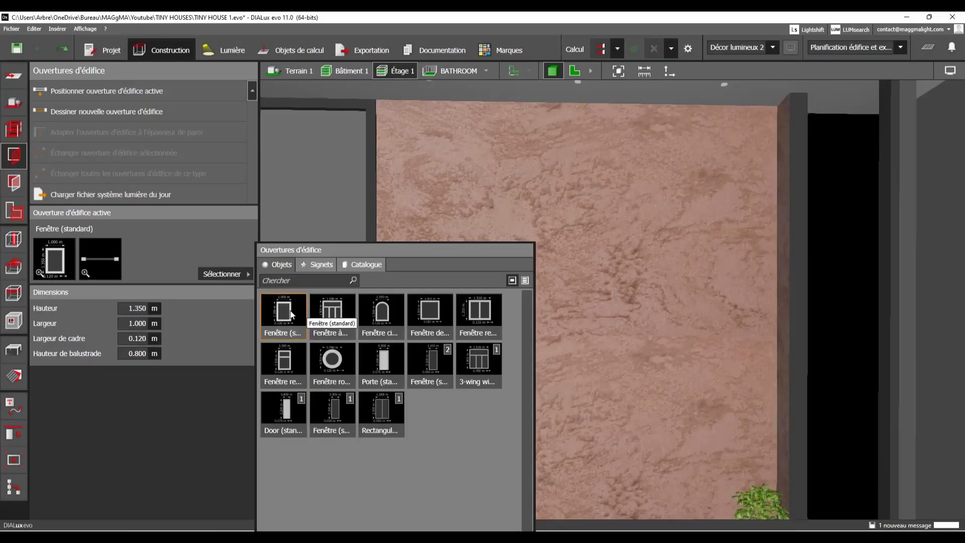
click(290, 313)
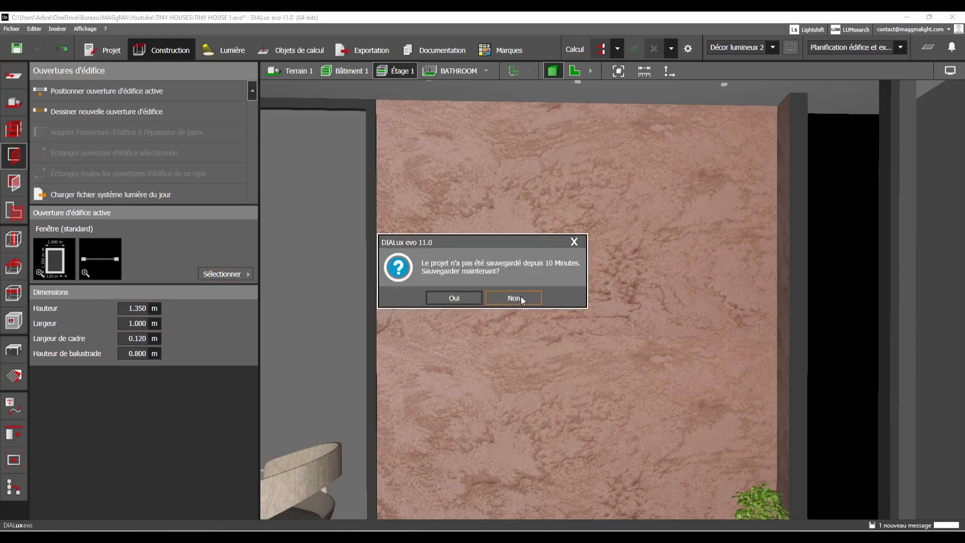
click(520, 299)
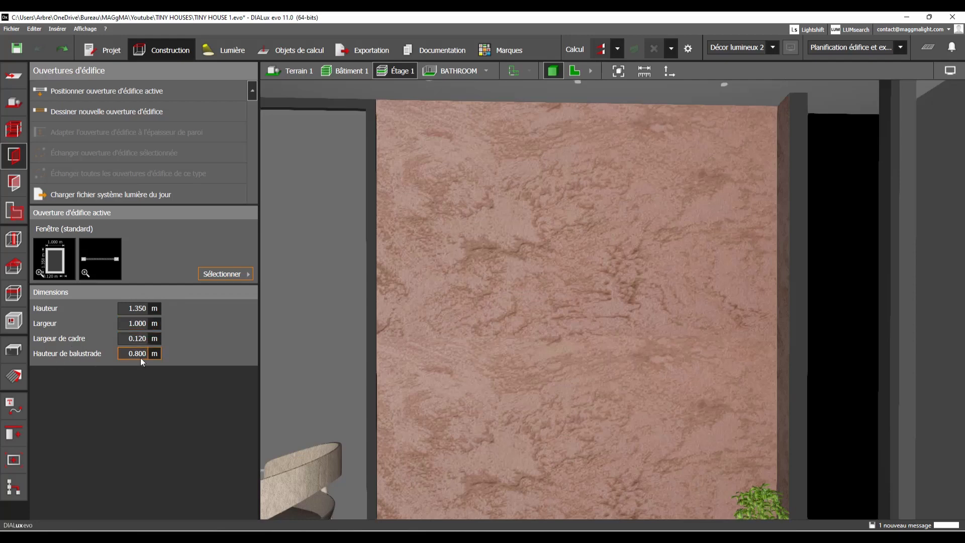
Try placing the standard window on the pink textured wall in the 3D view
middle_drag(473, 319, 463, 306)
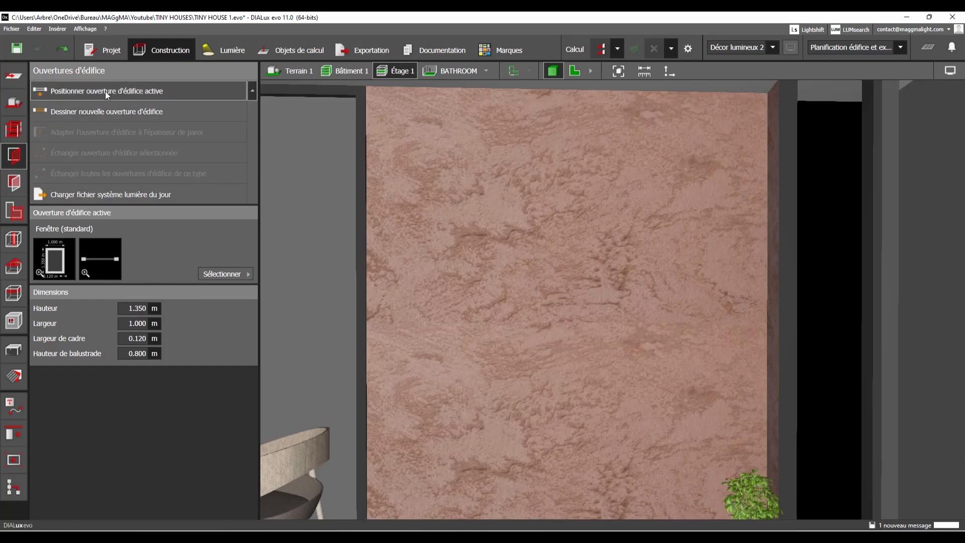
click(121, 91)
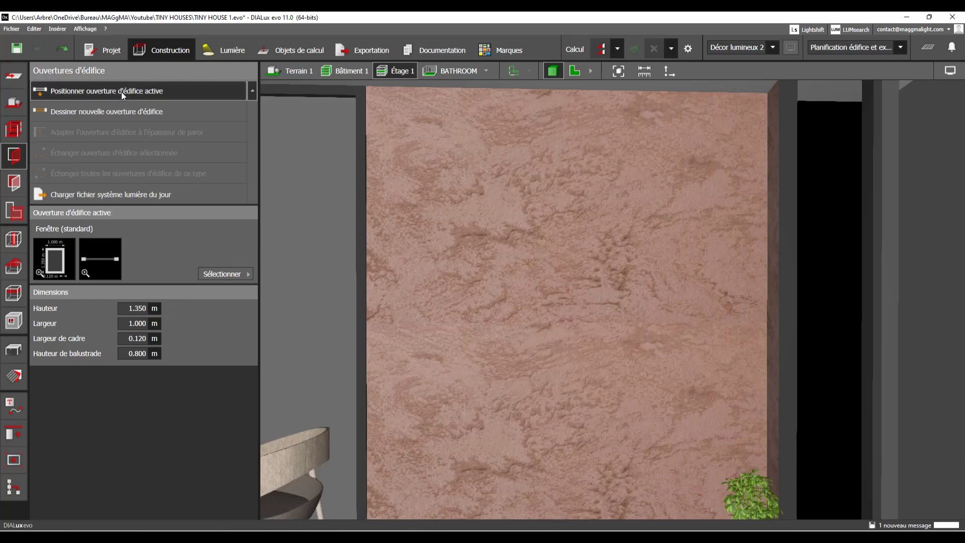
click(592, 298)
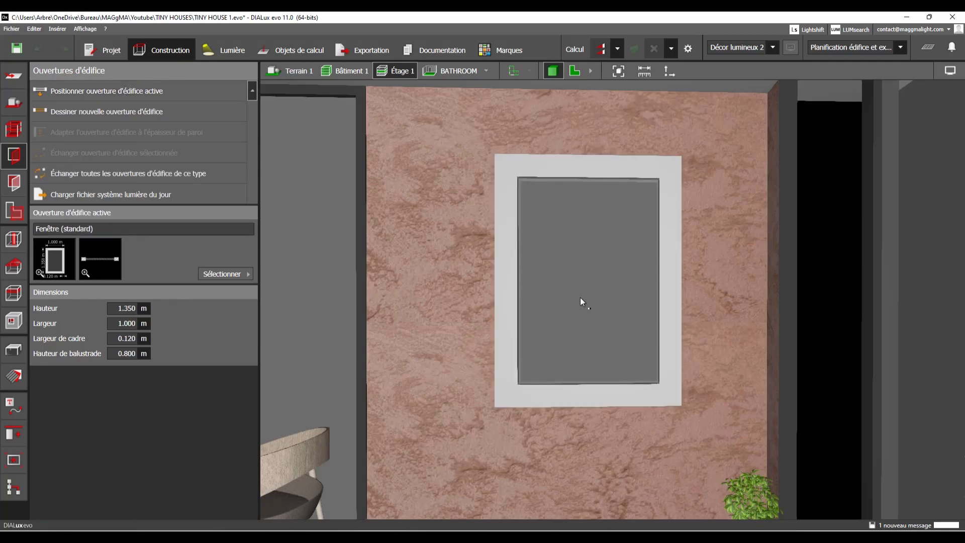
scroll(574, 296, down, 3)
right_drag(574, 297, 591, 293)
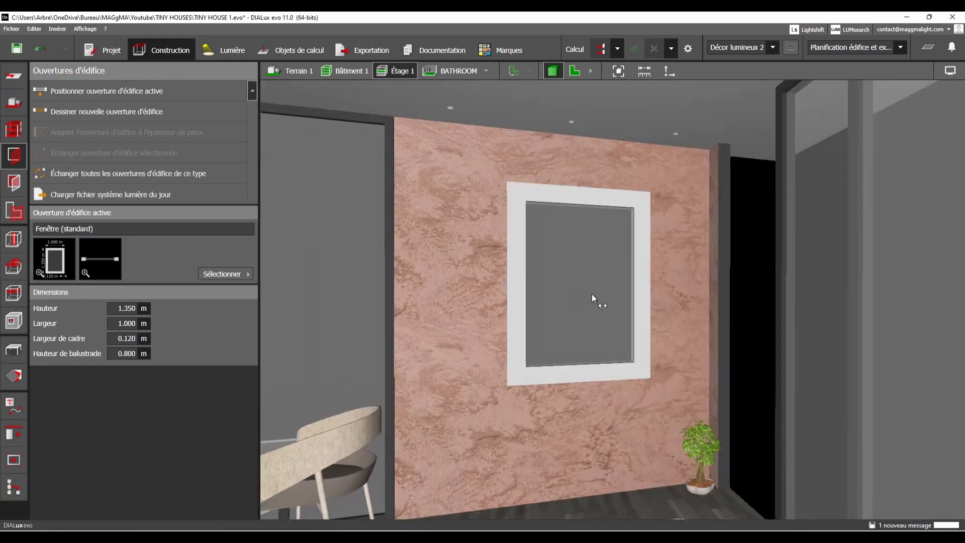
click(573, 303)
key(Escape)
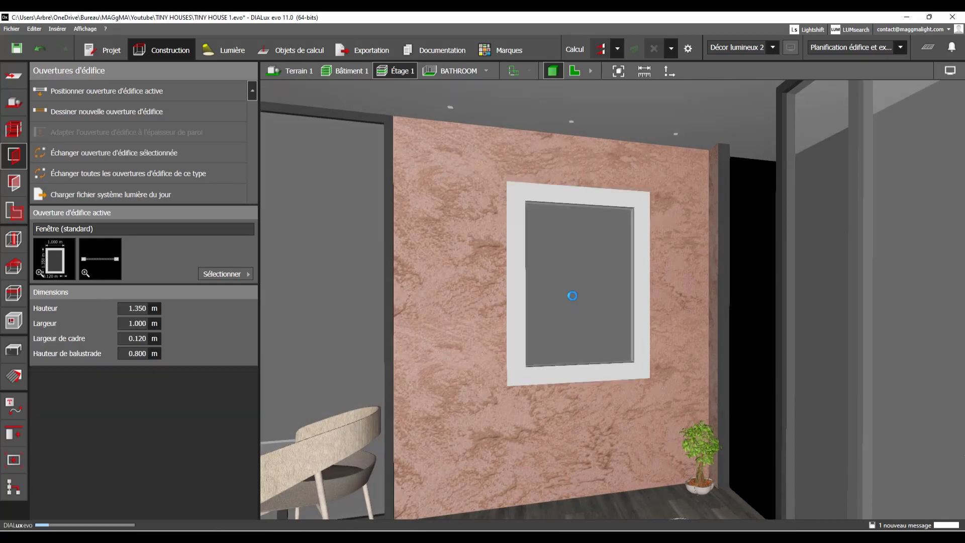
Place the standard window in the exterior wall between the plant and the chair in the floor plan
click(576, 71)
click(577, 71)
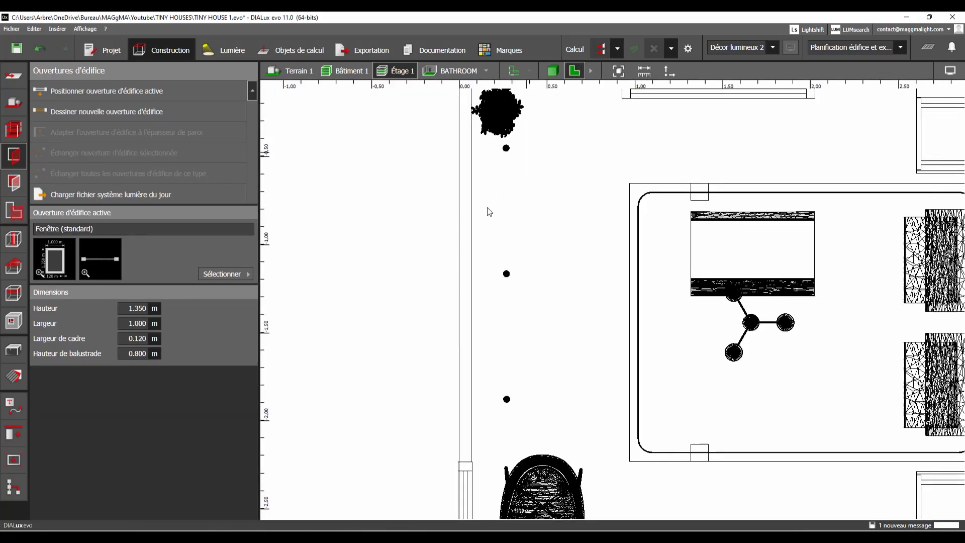
click(115, 93)
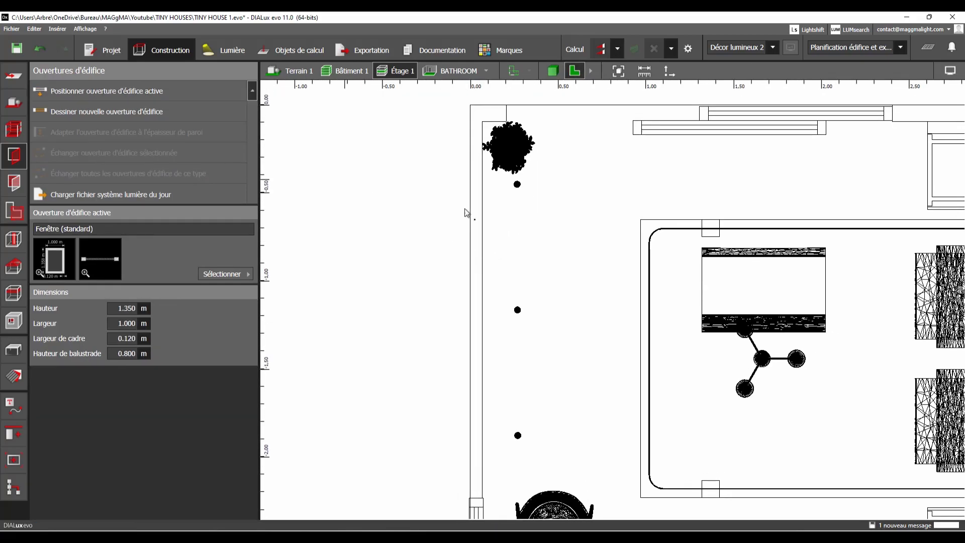
click(480, 262)
Set the new window's width to 1.5 m and move it along the wall to Y -1.100 m
drag(494, 235, 419, 228)
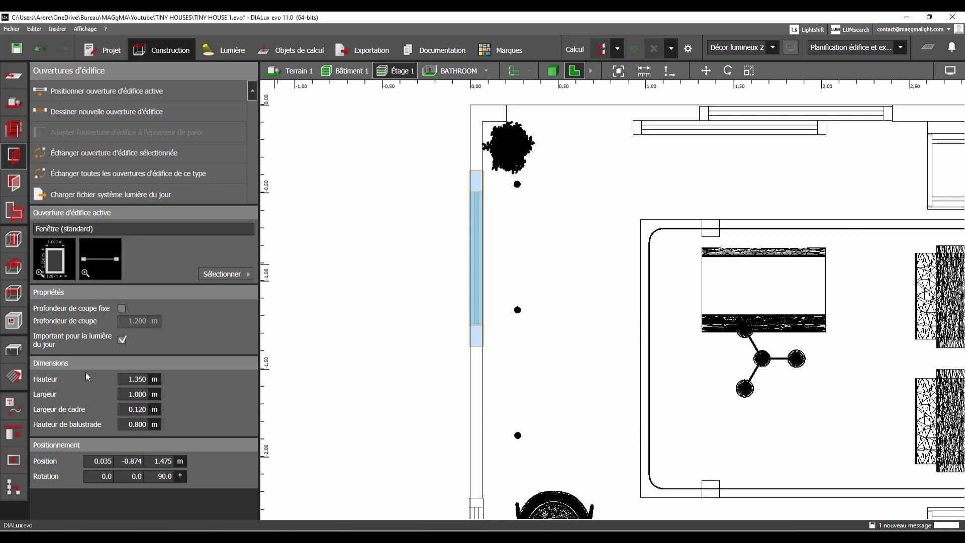
click(137, 380)
key(Tab)
text(1.5)
key(Return)
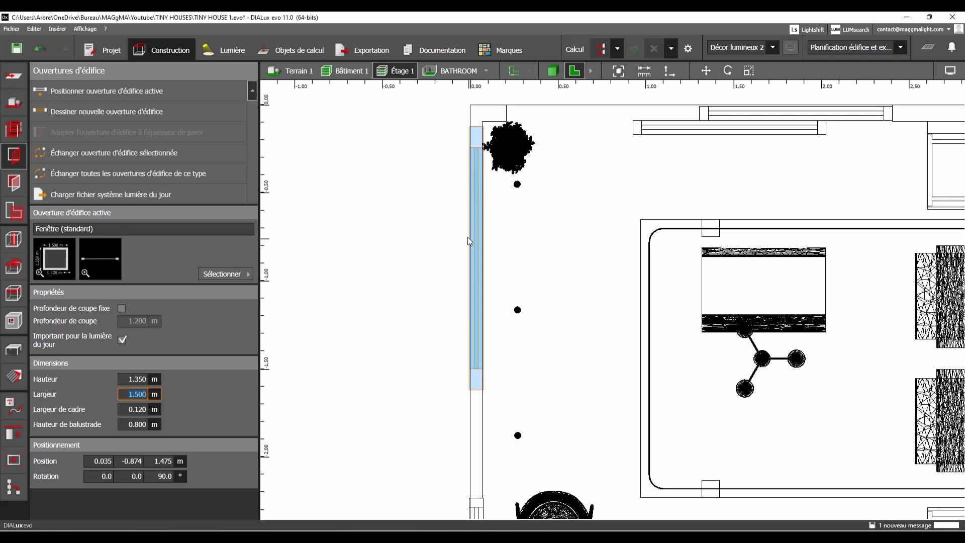
click(710, 76)
drag(476, 205, 474, 243)
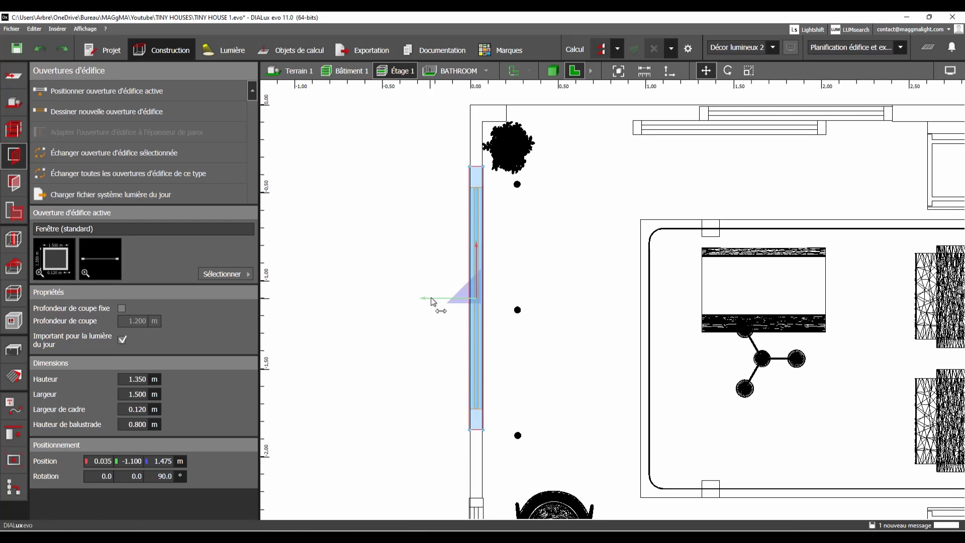
Try to move the window out of the wall to about X -0.403 m and inspect it in 3D
drag(431, 301, 355, 299)
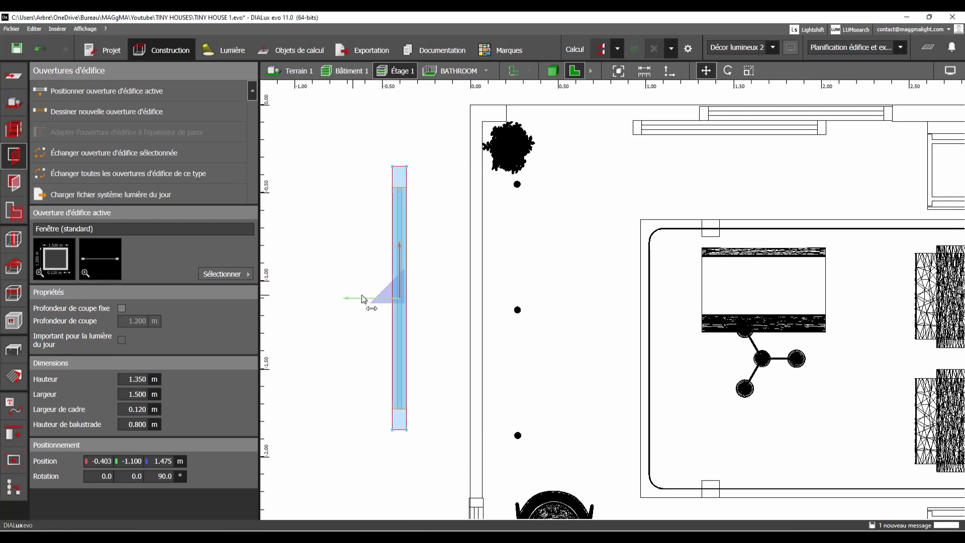
click(553, 70)
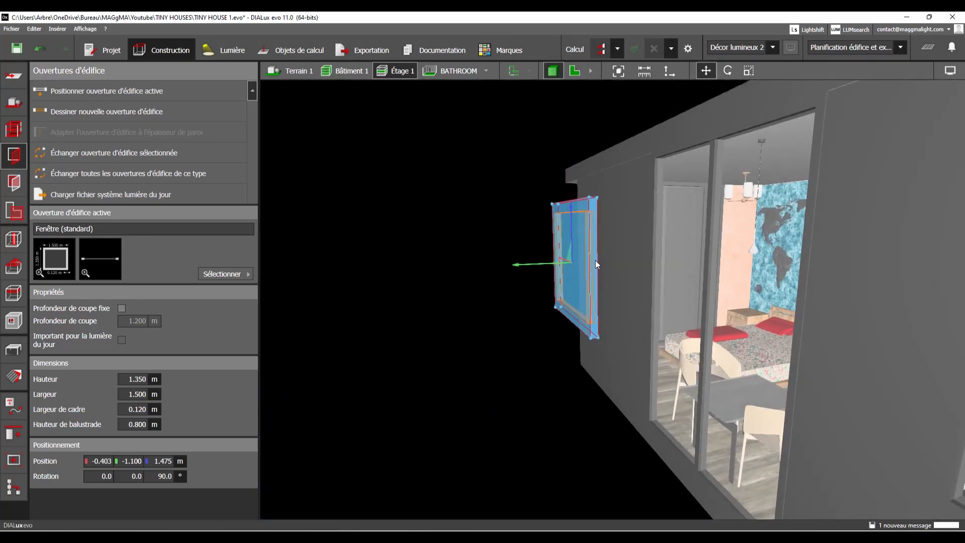
key(Escape)
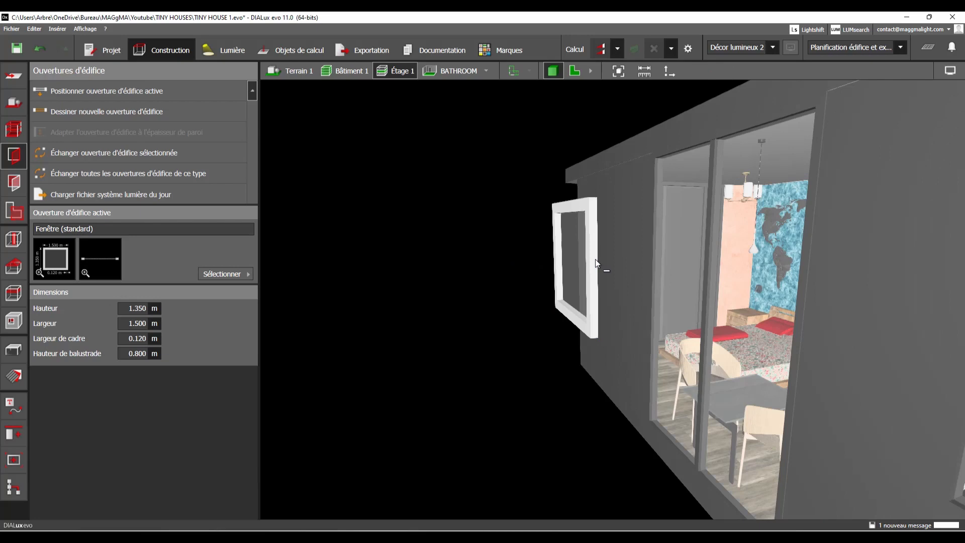
click(595, 258)
Set the new window's frame width to 0.05 m
right_drag(502, 242, 616, 100)
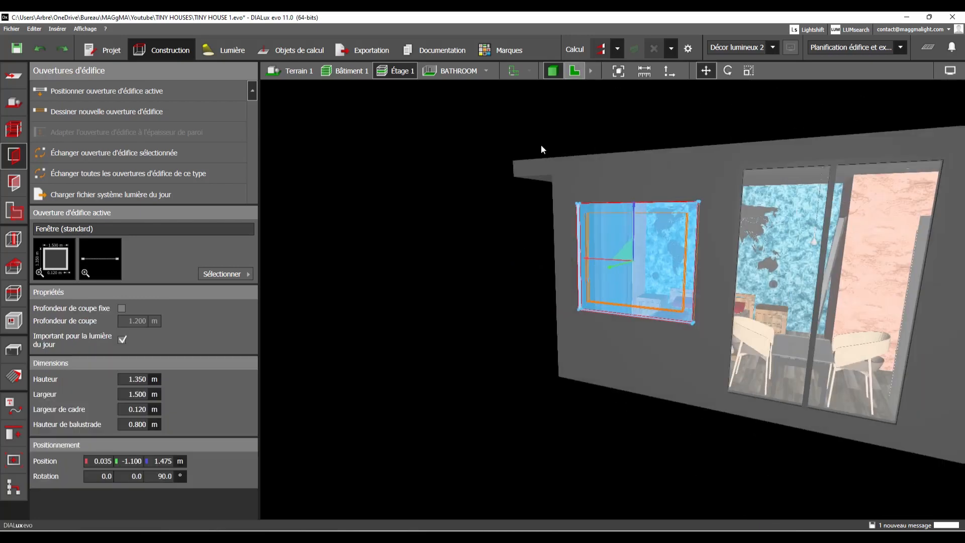
scroll(665, 301, up, 3)
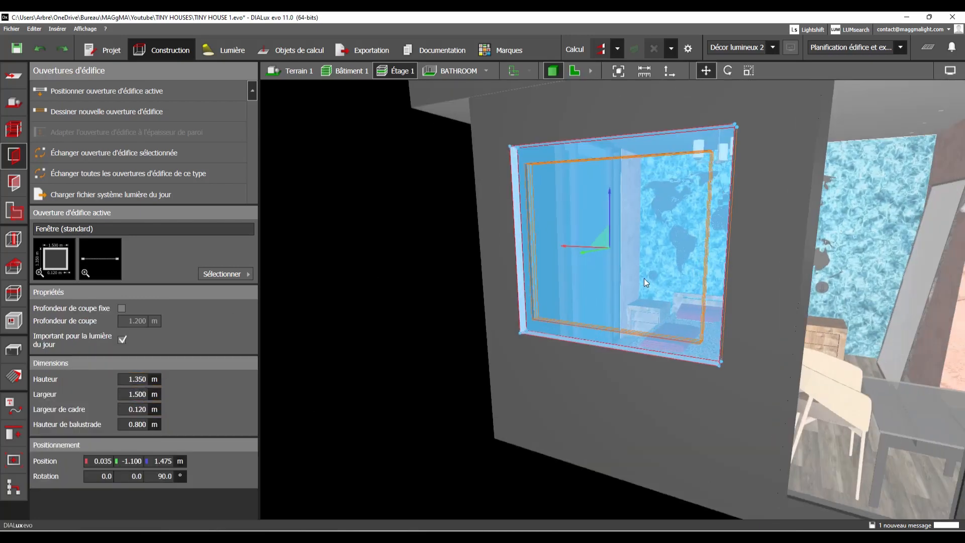
middle_drag(644, 278, 590, 348)
right_drag(590, 347, 607, 321)
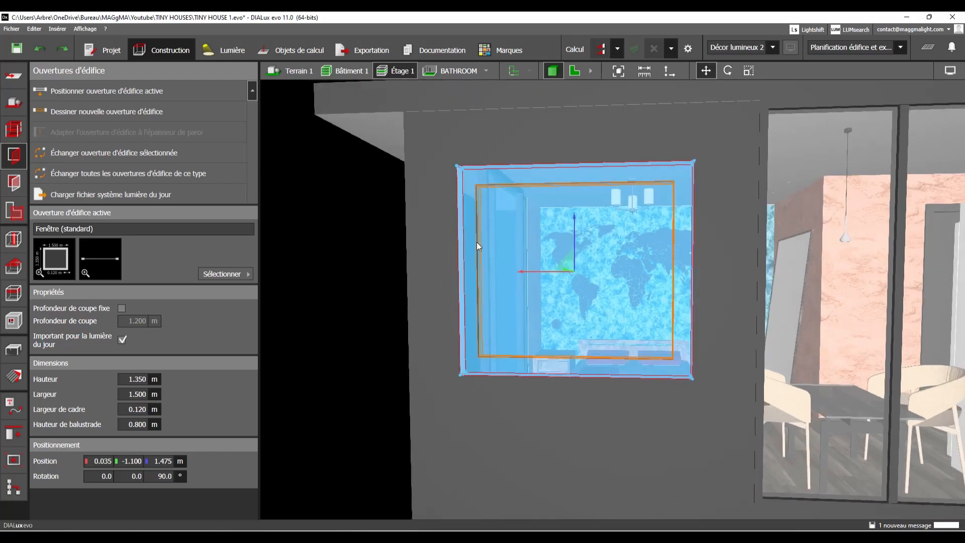
scroll(524, 264, up, 3)
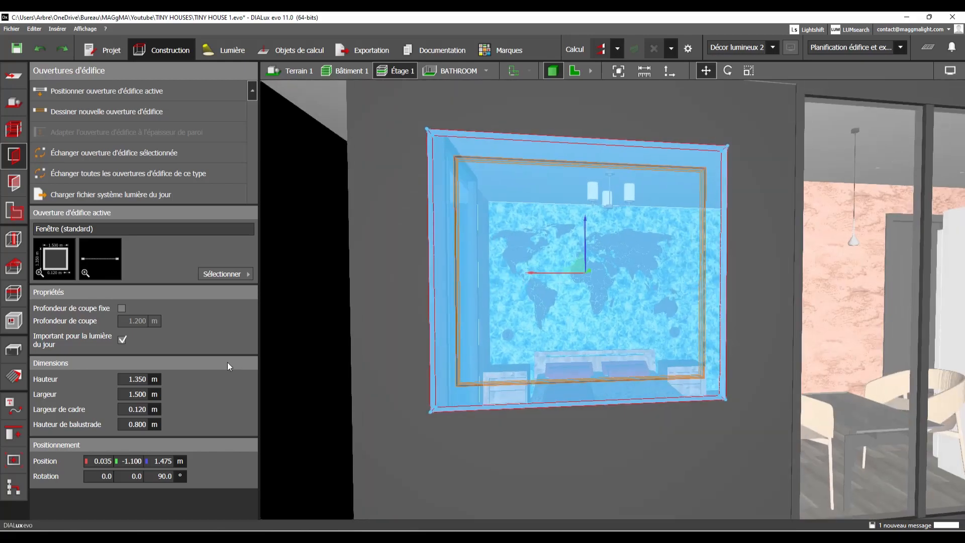
click(138, 410)
text(0.05)
key(Return)
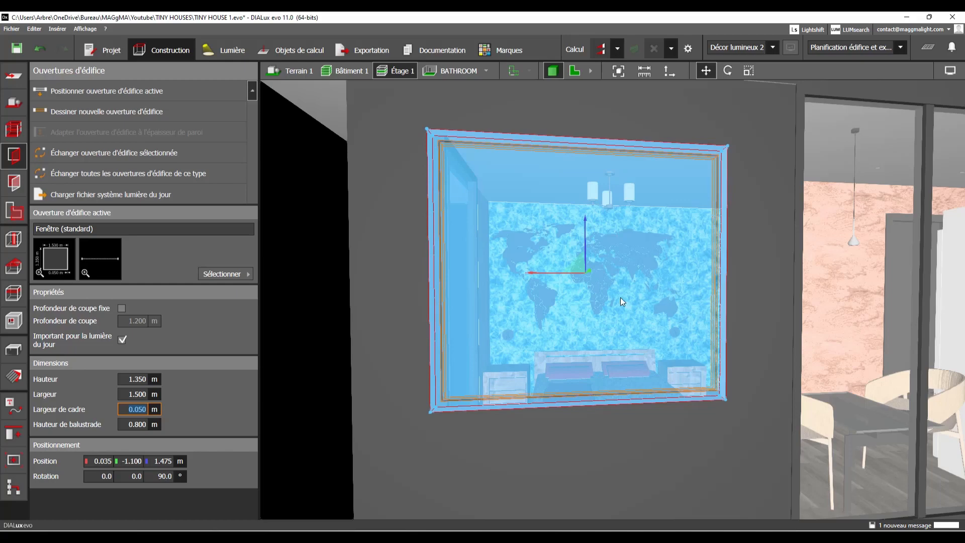
key(Escape)
right_drag(701, 318, 543, 302)
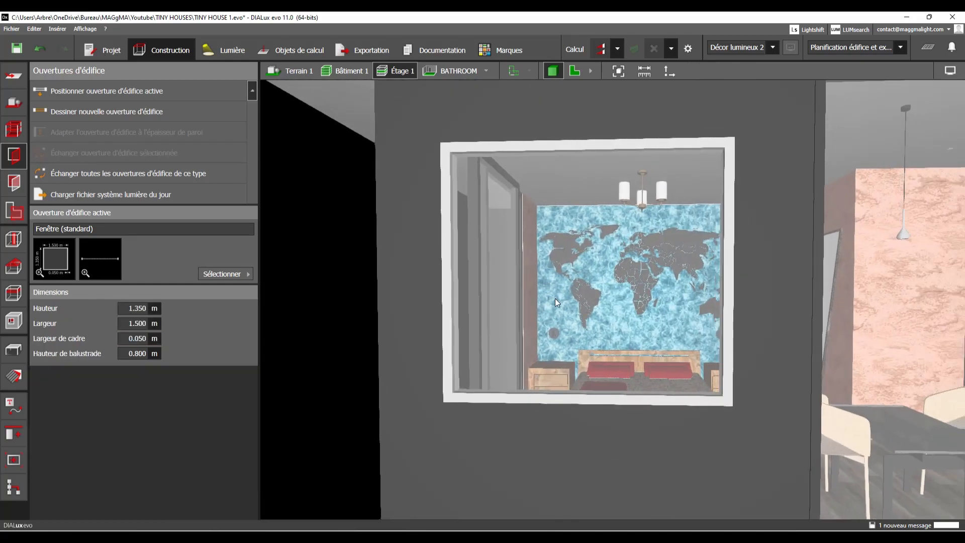
Set the sill height (Hauteur de balustrade) of the new standard window to 0.5 m
click(547, 198)
right_drag(547, 198, 411, 348)
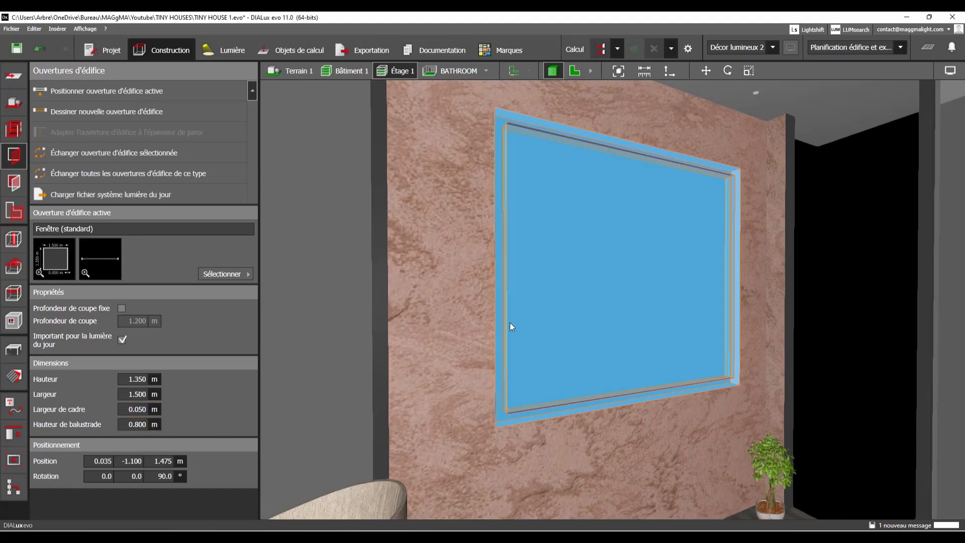
middle_drag(526, 341, 493, 318)
scroll(402, 384, down, 2)
middle_drag(484, 384, 443, 317)
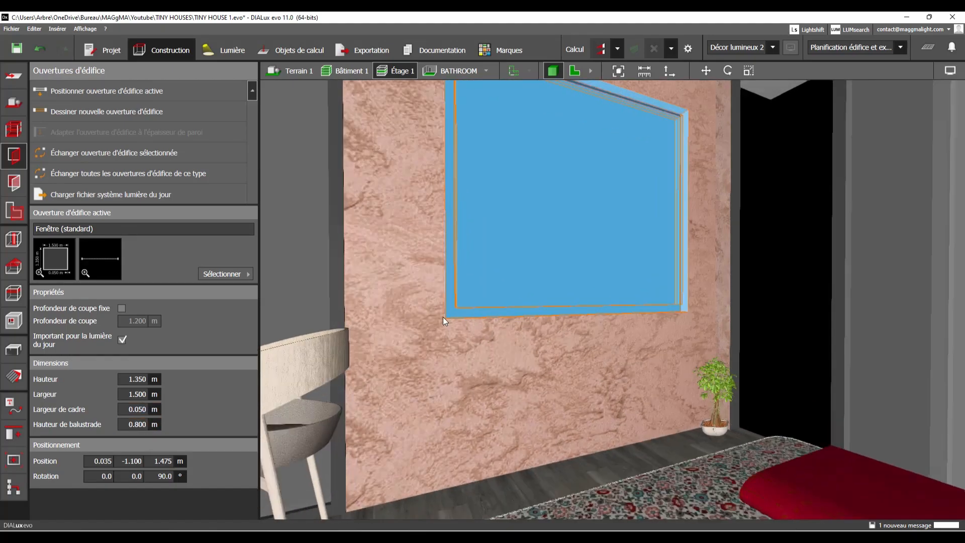
click(139, 424)
double_click(136, 423)
text(0.5)
key(Return)
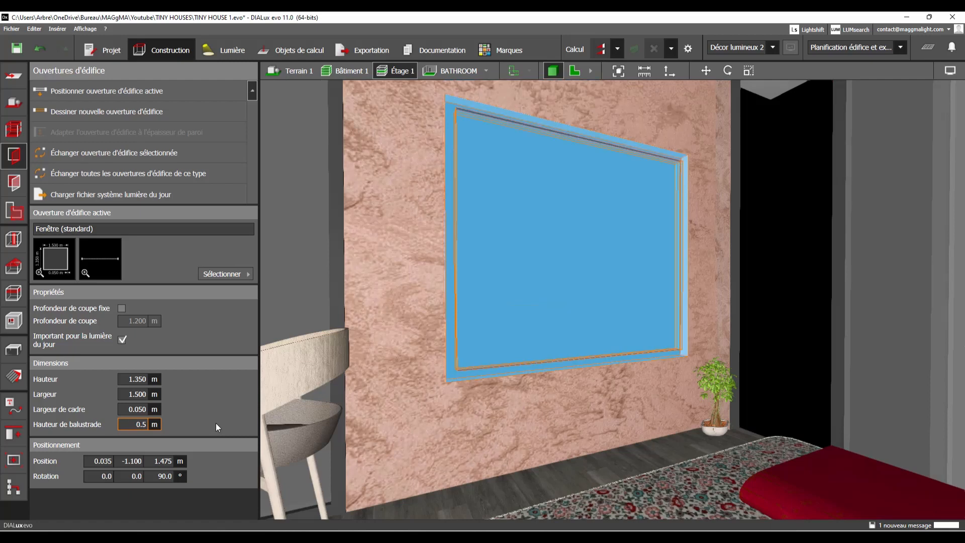
Set the standard window's height to 2 m and view it from inside the room
middle_drag(647, 275, 623, 316)
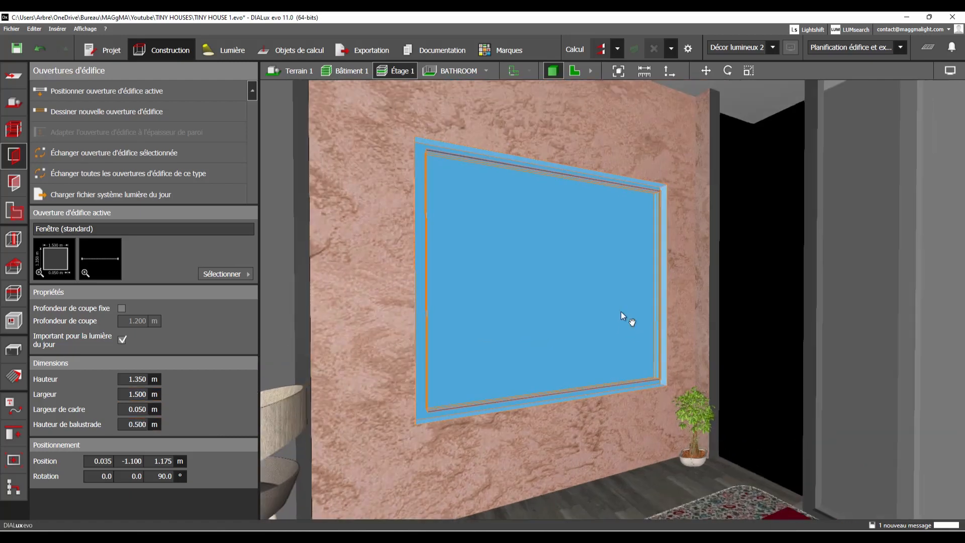
scroll(626, 314, down, 2)
right_drag(629, 312, 593, 313)
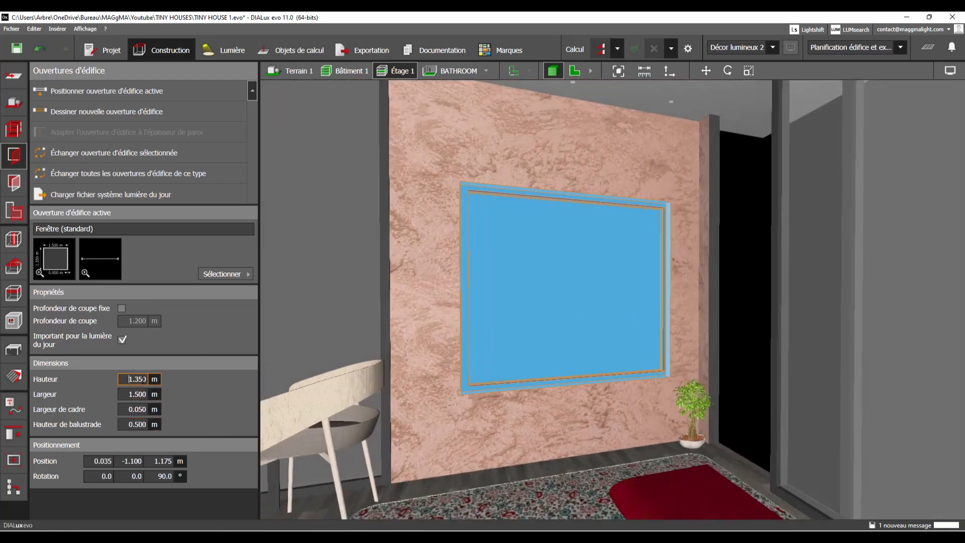
double_click(144, 379)
text(2)
key(Return)
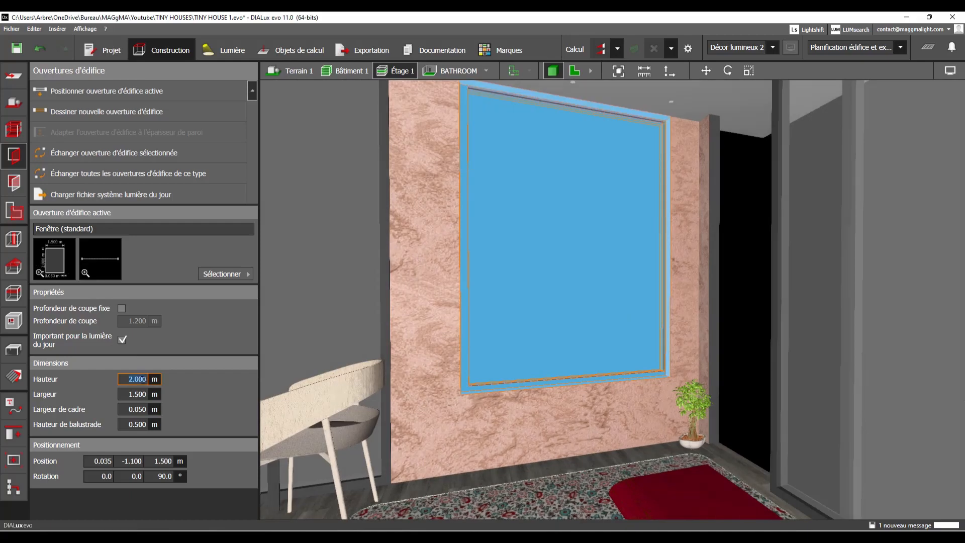
click(438, 286)
middle_drag(556, 281, 569, 283)
right_drag(569, 283, 553, 294)
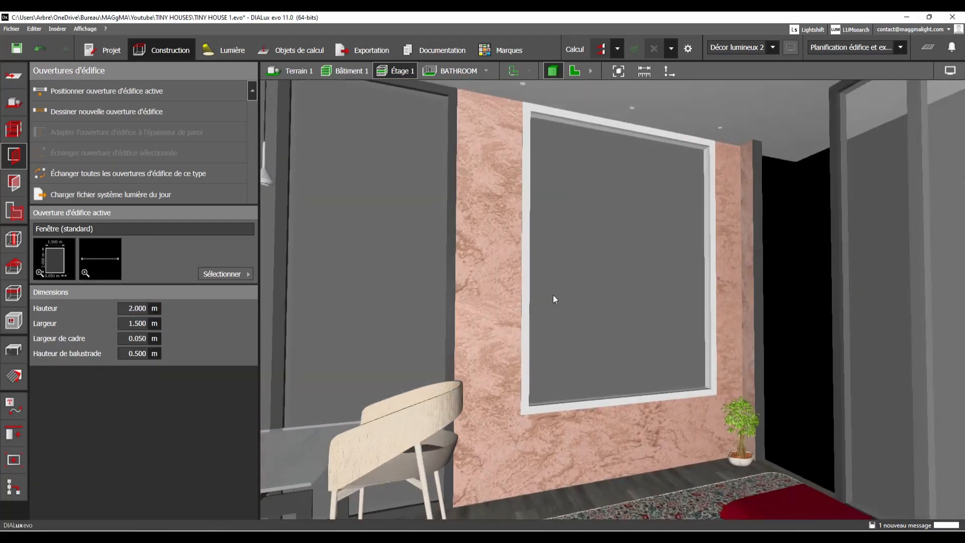
Turn off the window's daylight relevance option (Important pour la lumière du jour) and turn it on again
click(553, 295)
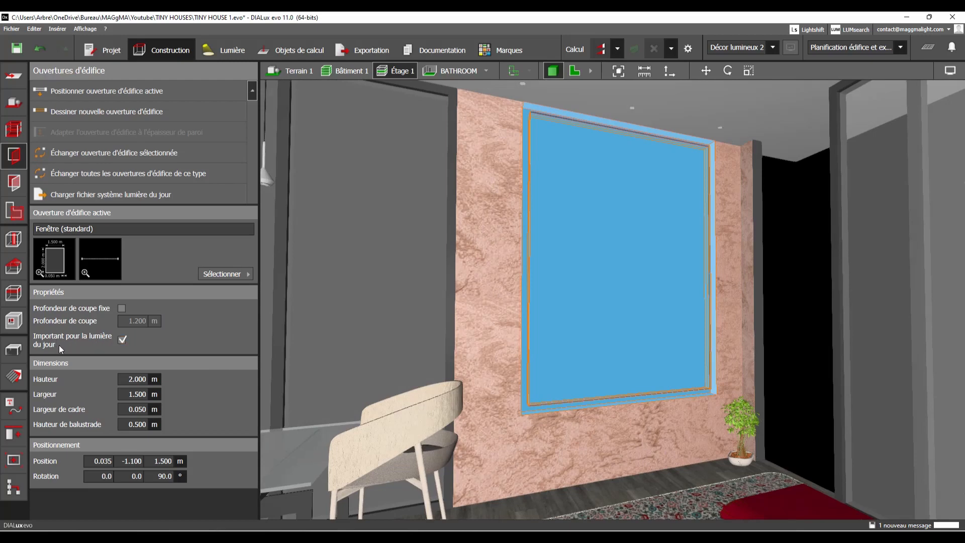
click(122, 340)
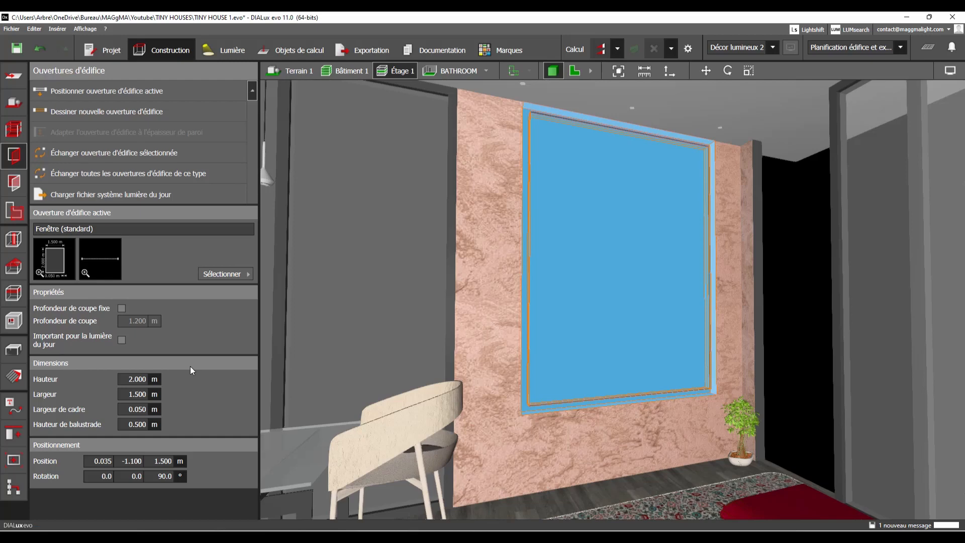
click(121, 340)
Delete the standard window from the wall between the plant and the chair
right_drag(501, 311, 481, 312)
middle_drag(531, 305, 466, 306)
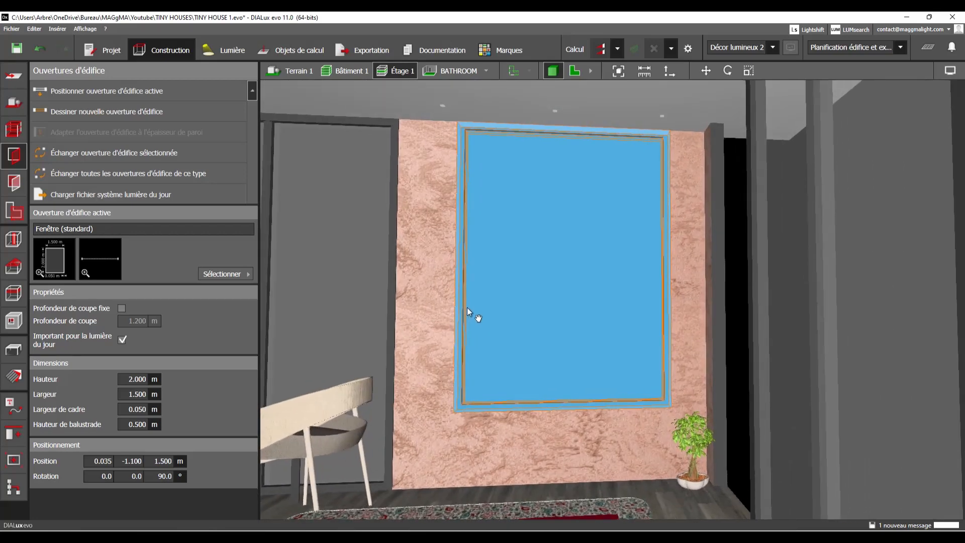
key(Delete)
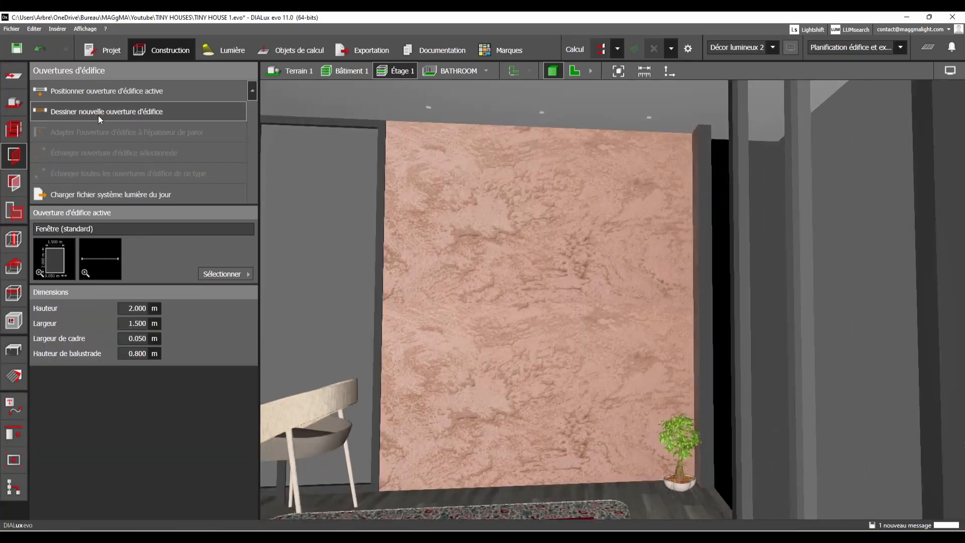
Draw a new 1.5 m wide building opening directly on the pink wall in the 3D view
scroll(435, 218, up, 3)
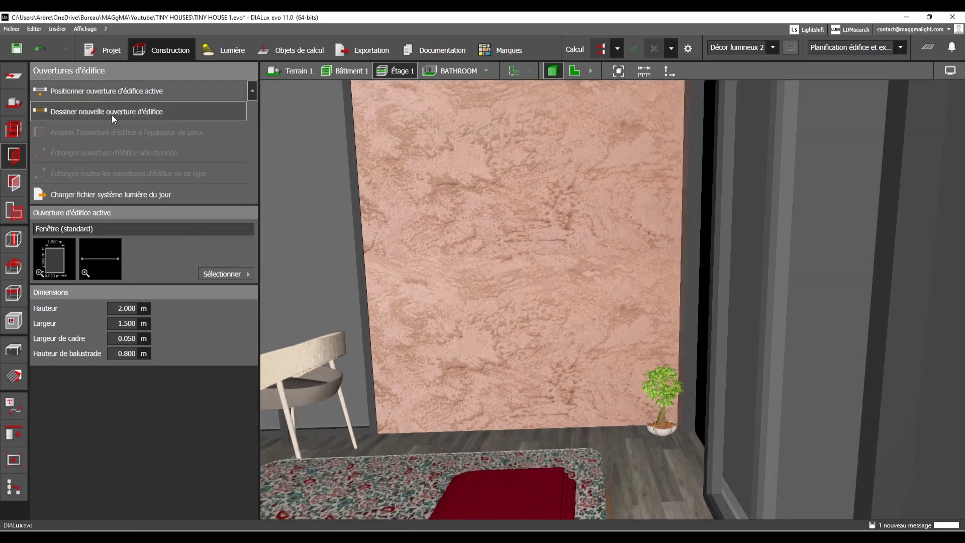
click(111, 115)
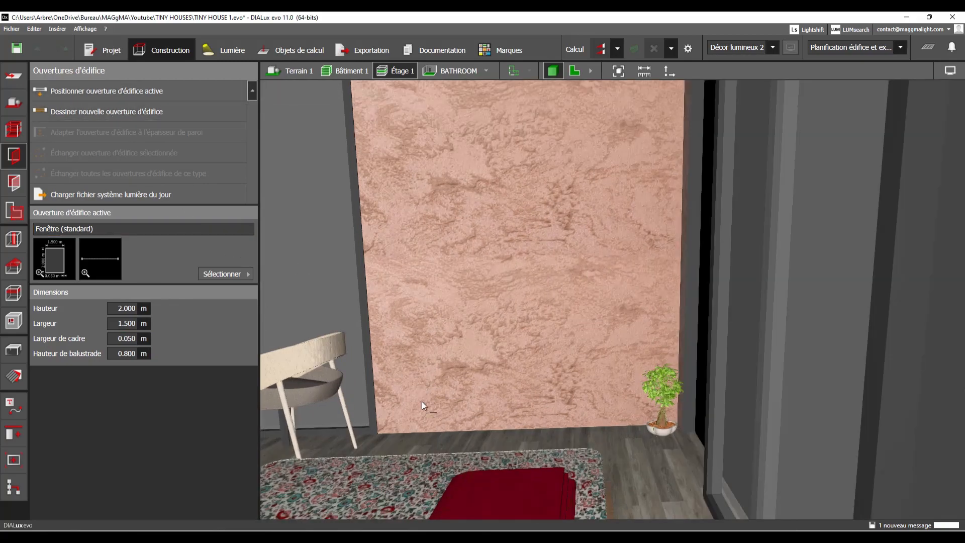
scroll(422, 412, up, 3)
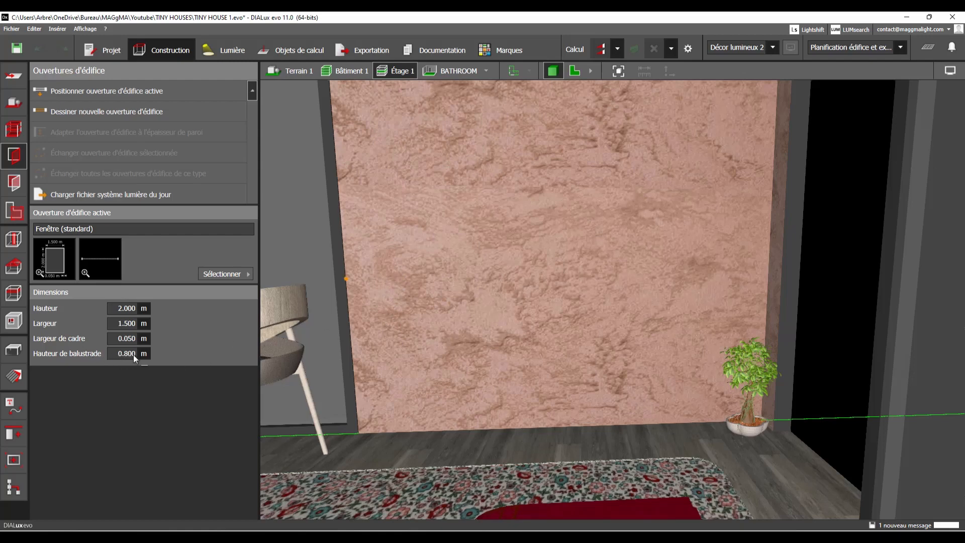
click(385, 278)
scroll(677, 277, up, 1)
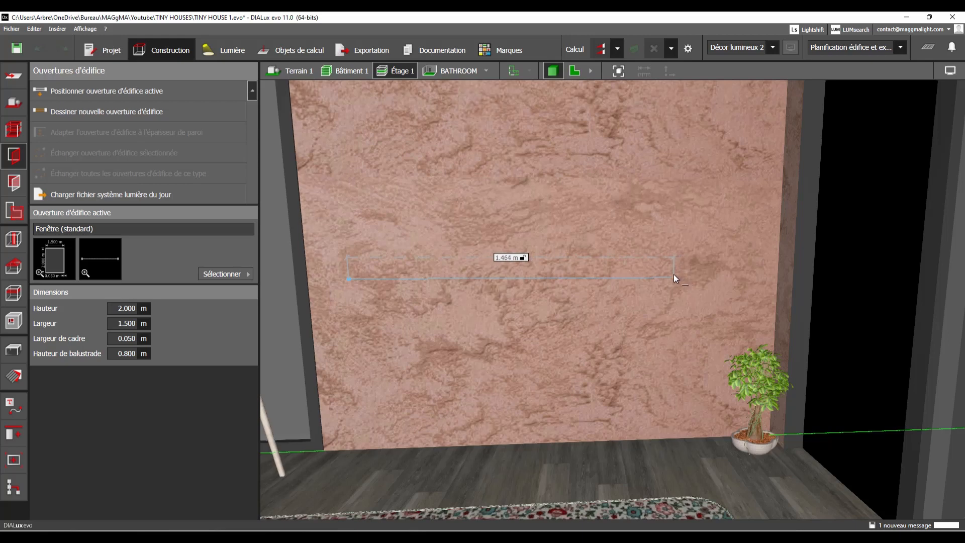
key(Tab)
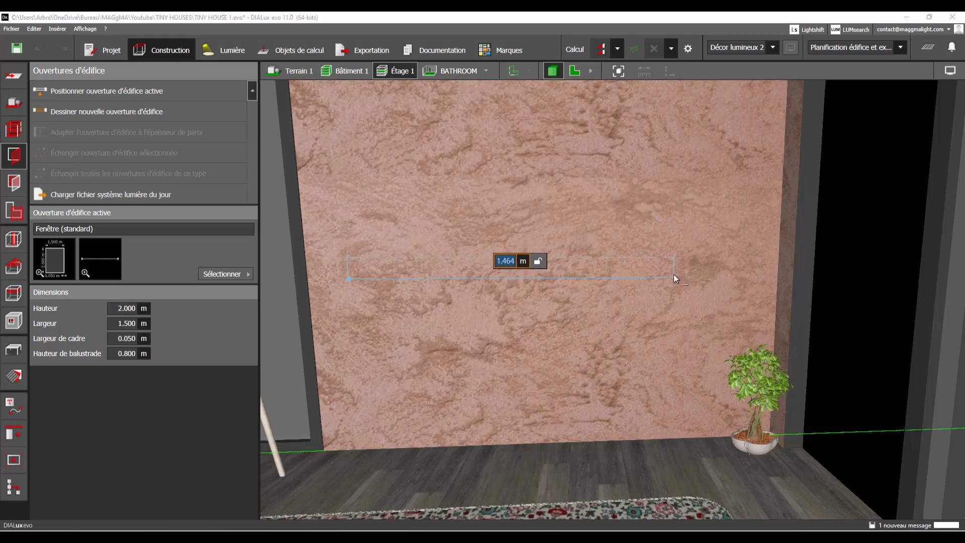
text(1.5)
key(Return)
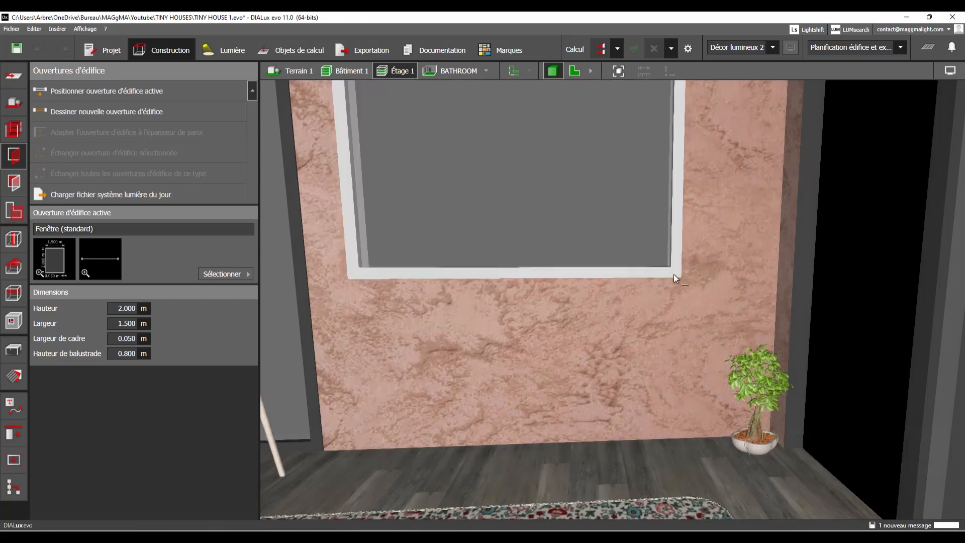
Delete the window just drawn on the pink wall
click(573, 241)
scroll(665, 246, down, 5)
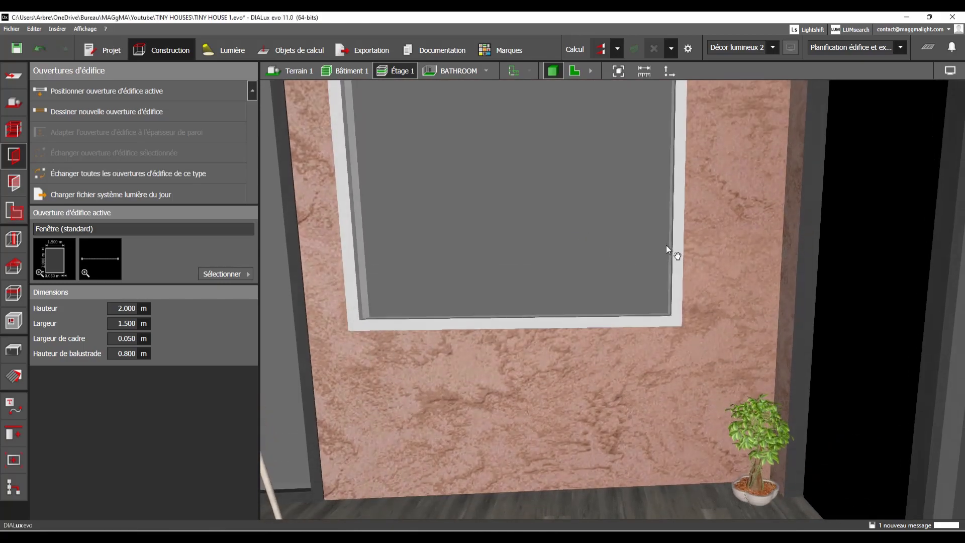
middle_drag(665, 248, 667, 279)
click(658, 299)
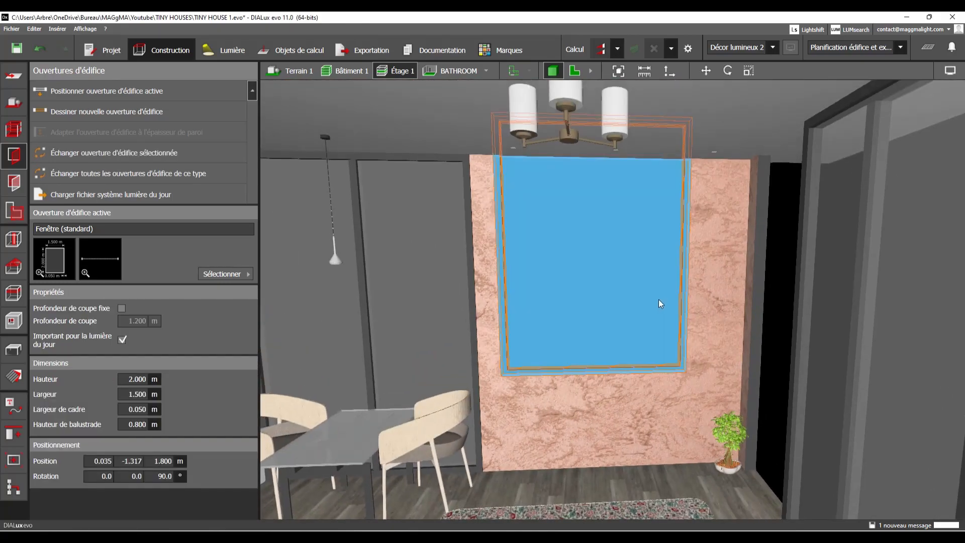
key(Delete)
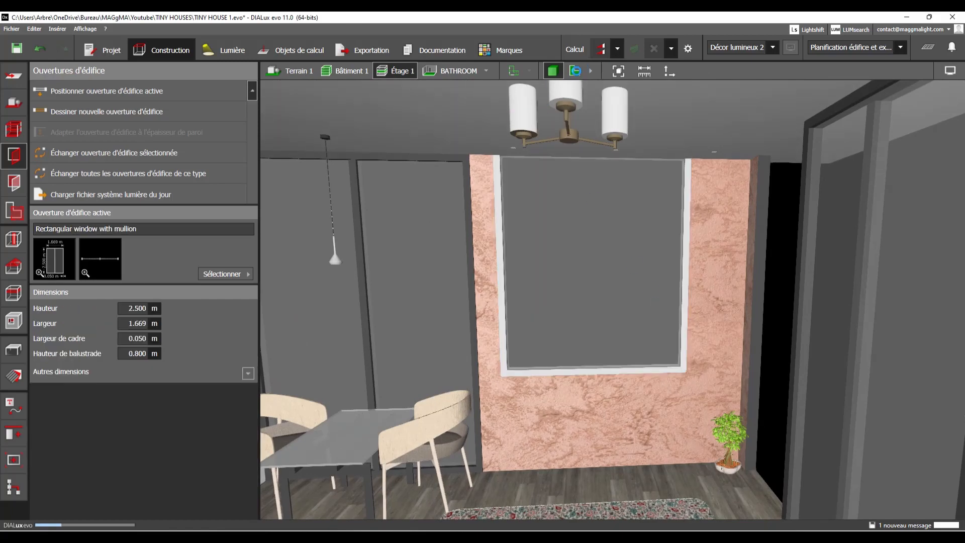
In the floor plan, draw a new window about 2.053 m wide along the exterior wall from near the chair to the plant's corner
click(574, 71)
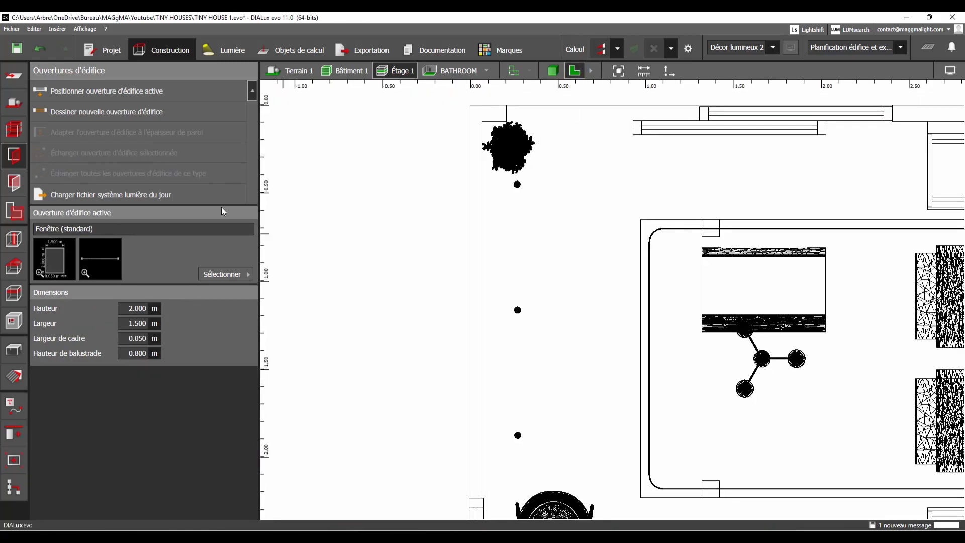
click(132, 110)
scroll(503, 420, down, 1)
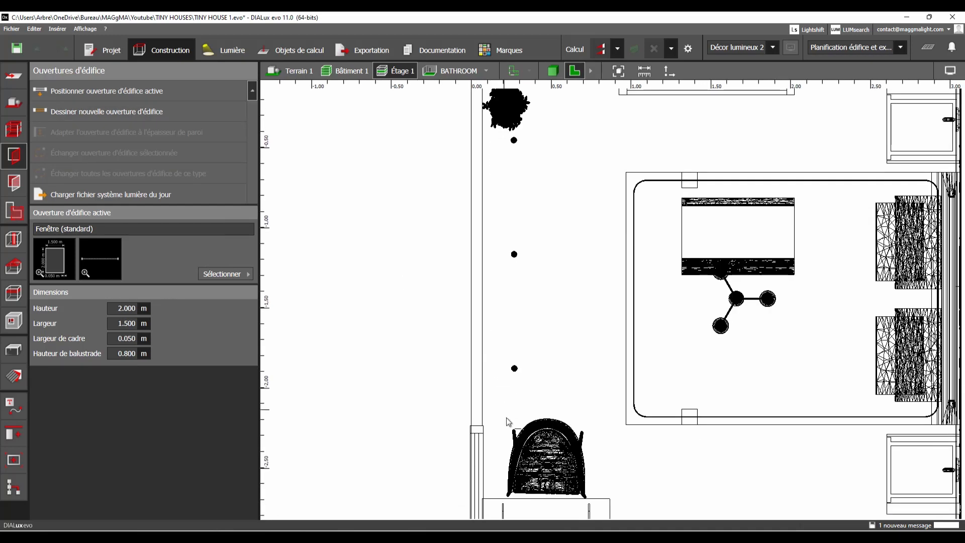
click(481, 411)
middle_drag(477, 190, 477, 288)
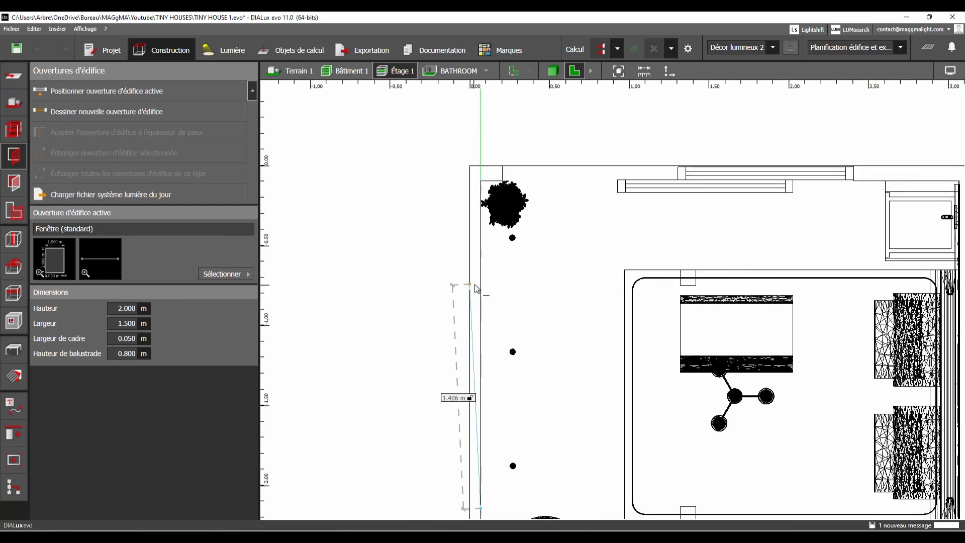
click(479, 182)
In the 3D view, set the newly drawn window's sill height to 0 m
click(552, 70)
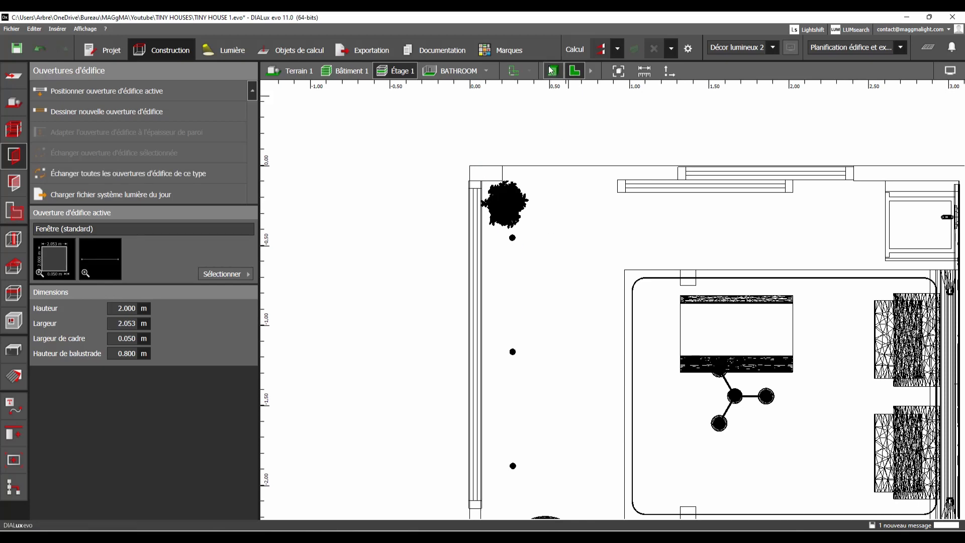
scroll(586, 267, up, 3)
scroll(572, 280, down, 3)
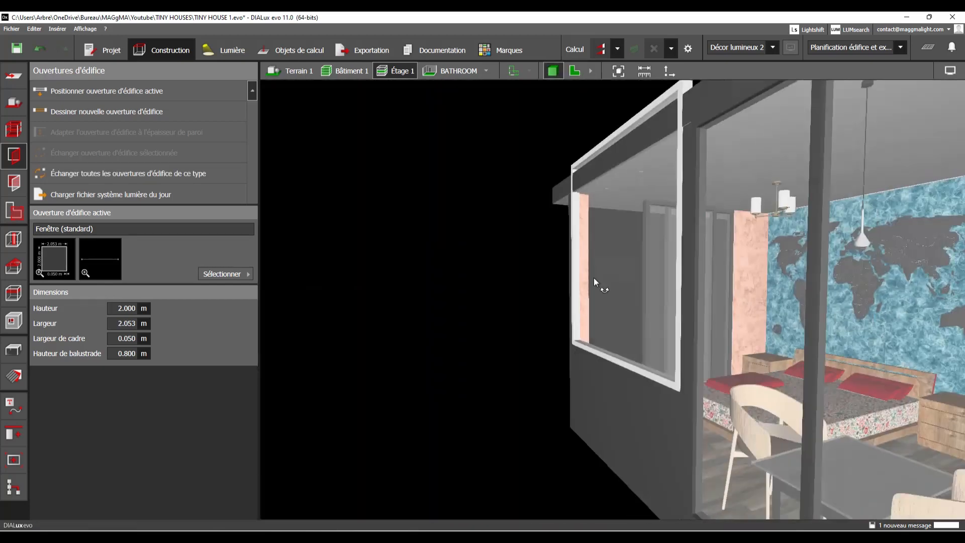
right_drag(593, 278, 587, 147)
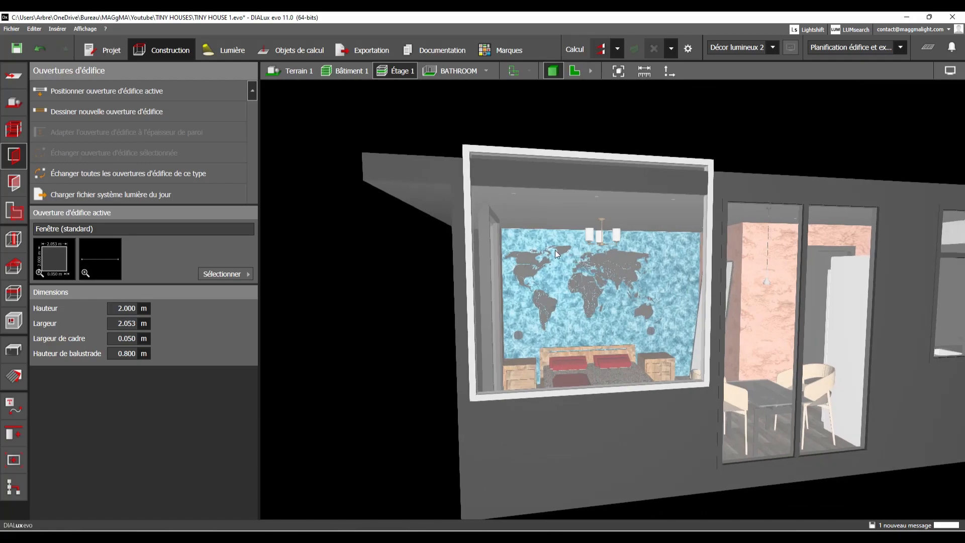
click(547, 242)
right_drag(410, 243, 517, 243)
click(141, 424)
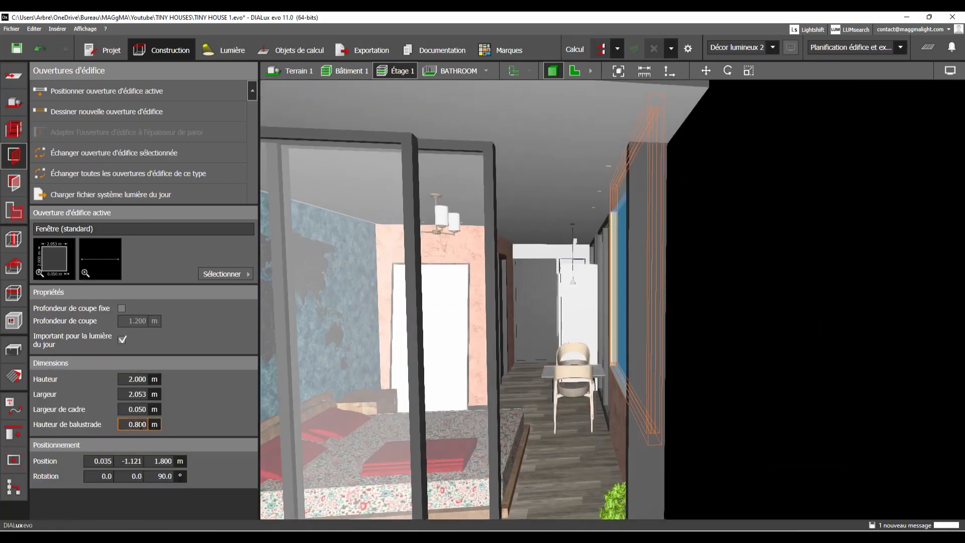
text(0)
key(Return)
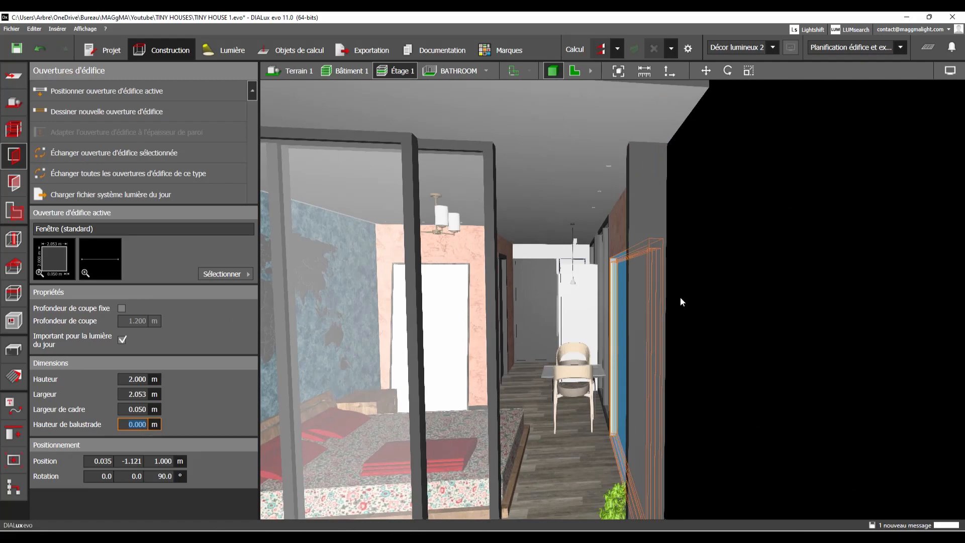
Set the sill height of the wide window to 0.5 m while viewing it from outside
right_drag(680, 297, 553, 292)
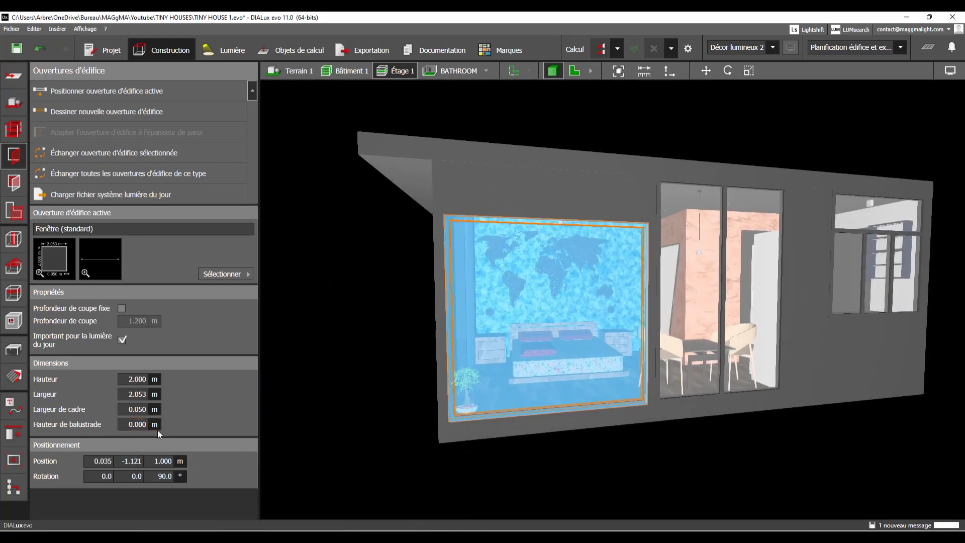
click(138, 424)
text(0.5)
key(Return)
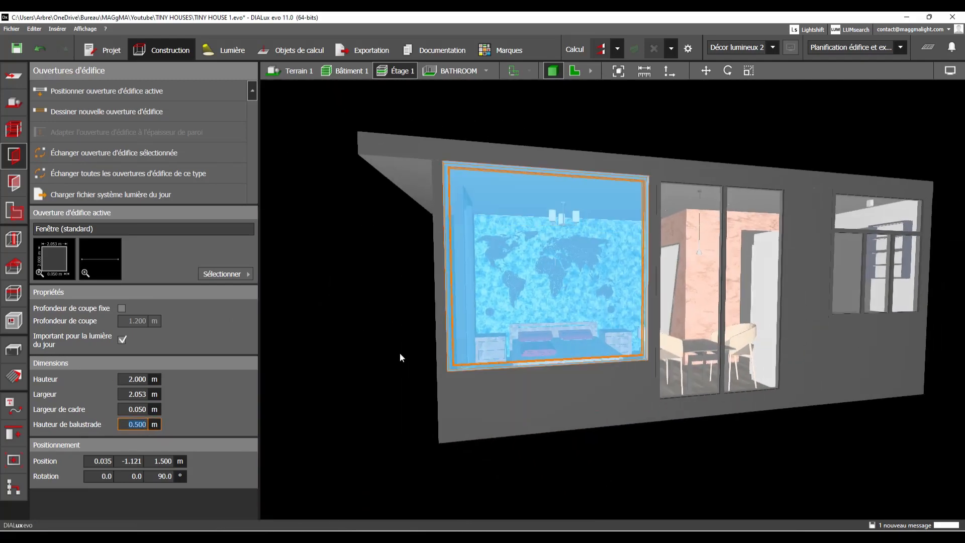
Set the wide window's frame width to 0.001 m and inspect it from inside the room
right_drag(401, 355, 387, 327)
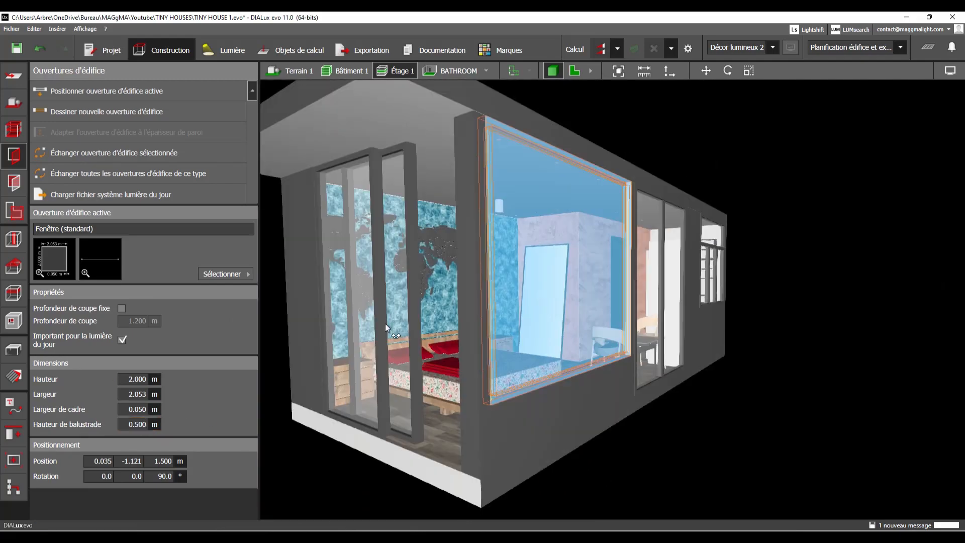
click(142, 410)
text(0.001)
key(Return)
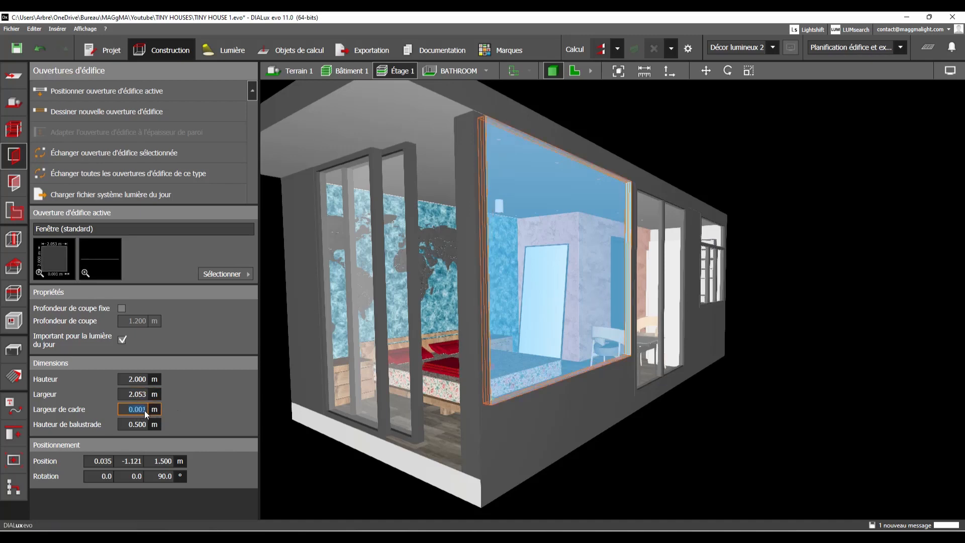
click(696, 430)
scroll(616, 253, up, 12)
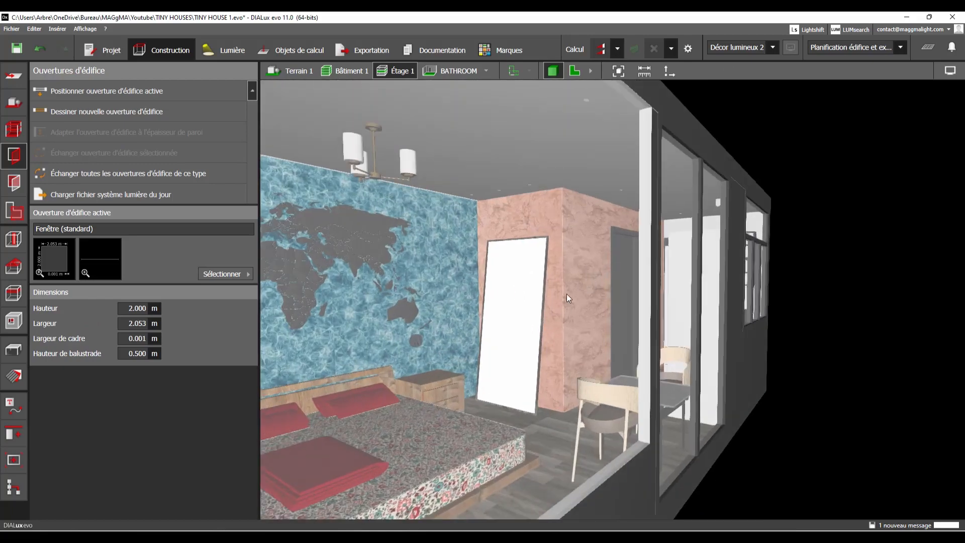
scroll(671, 304, down, 5)
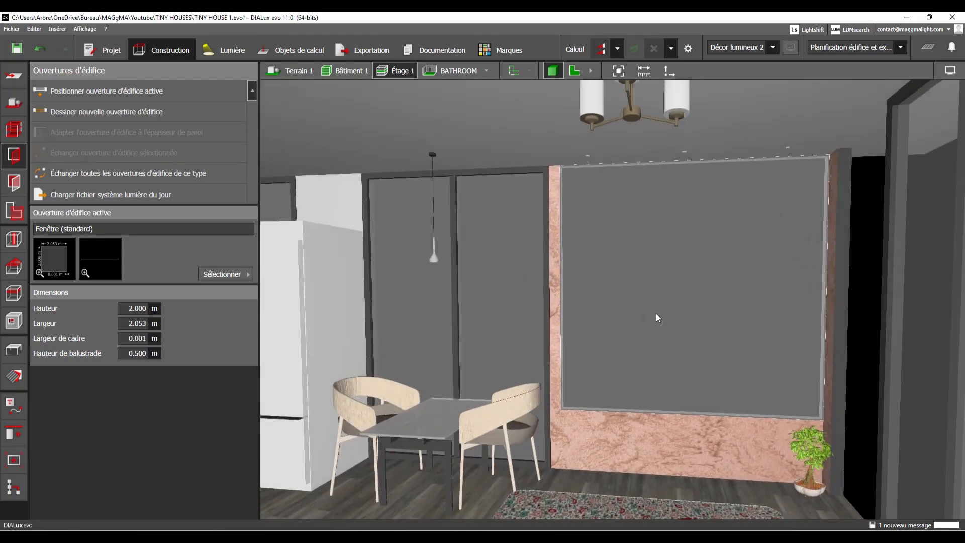
scroll(656, 319, up, 2)
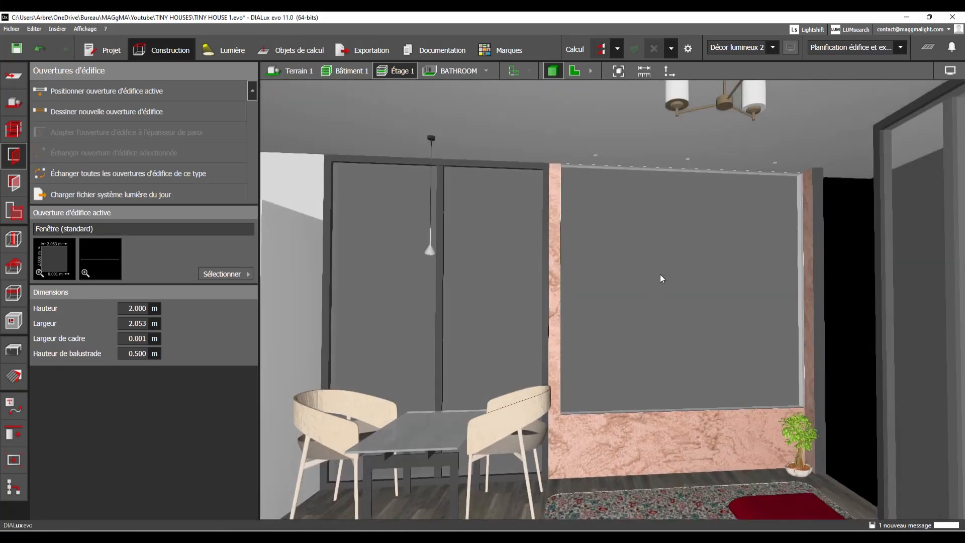
Replace the wide window on the pink wall with the catalogue's "Fenêtre à trois panneaux avec traverse d'imposte"
scroll(662, 271, up, 3)
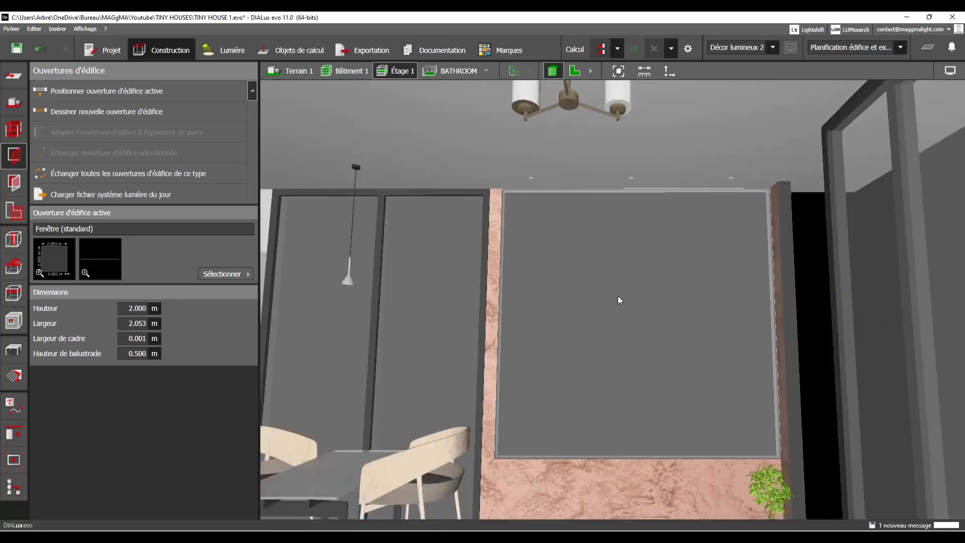
click(593, 289)
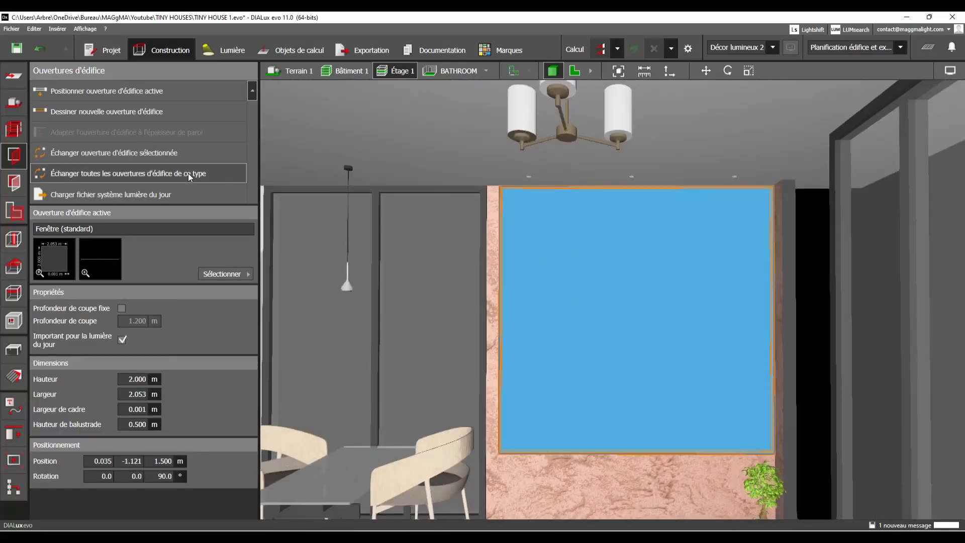
click(141, 150)
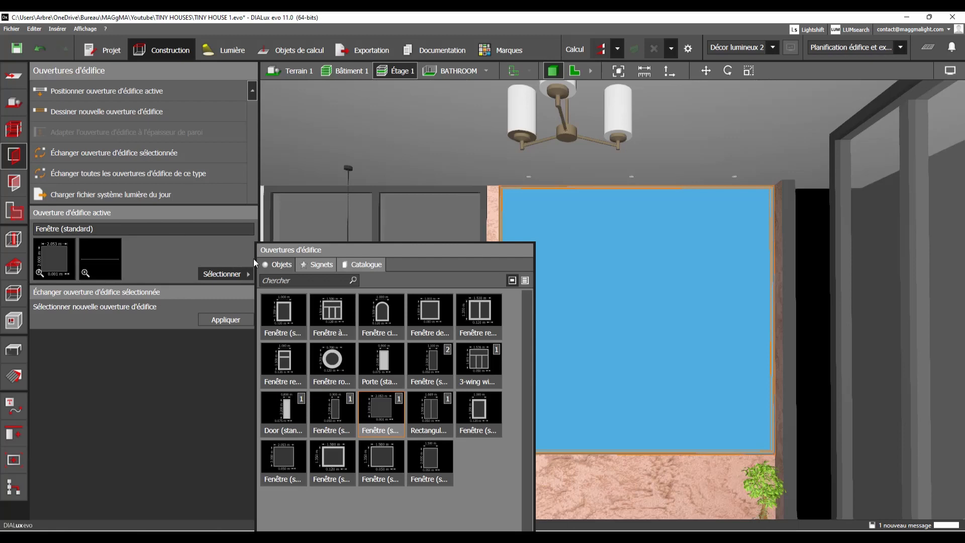
click(345, 312)
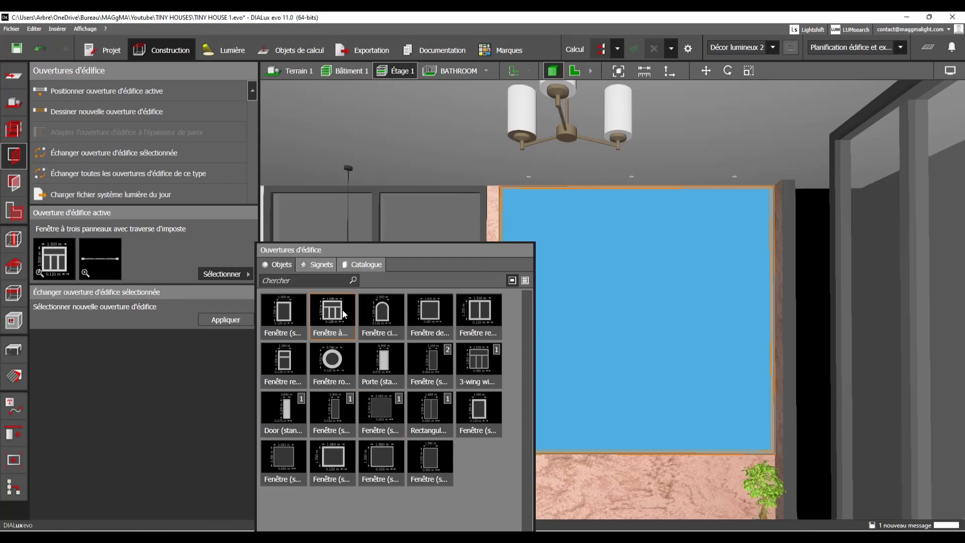
click(226, 322)
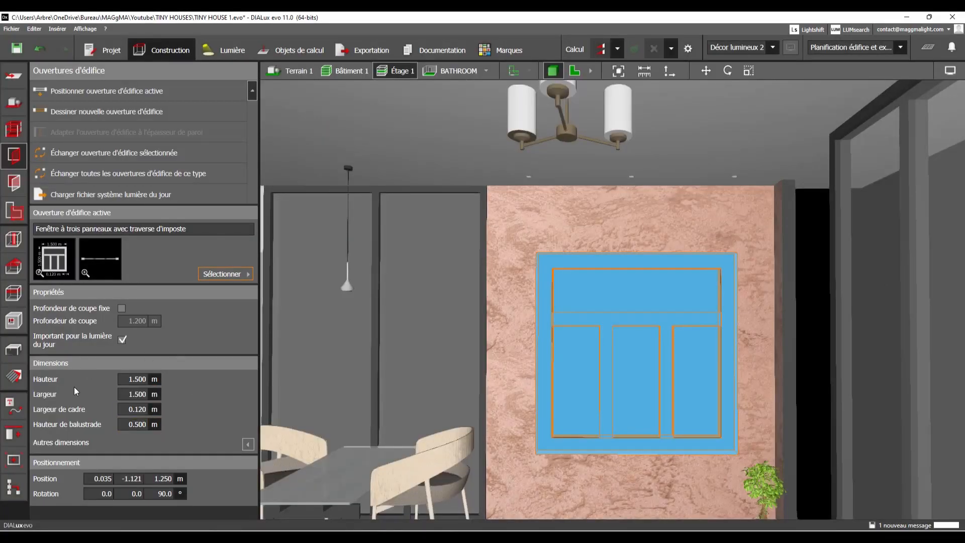
Set the three-panel window's frame width to 0.05 m and deselect it to view the frame
middle_drag(449, 411, 531, 408)
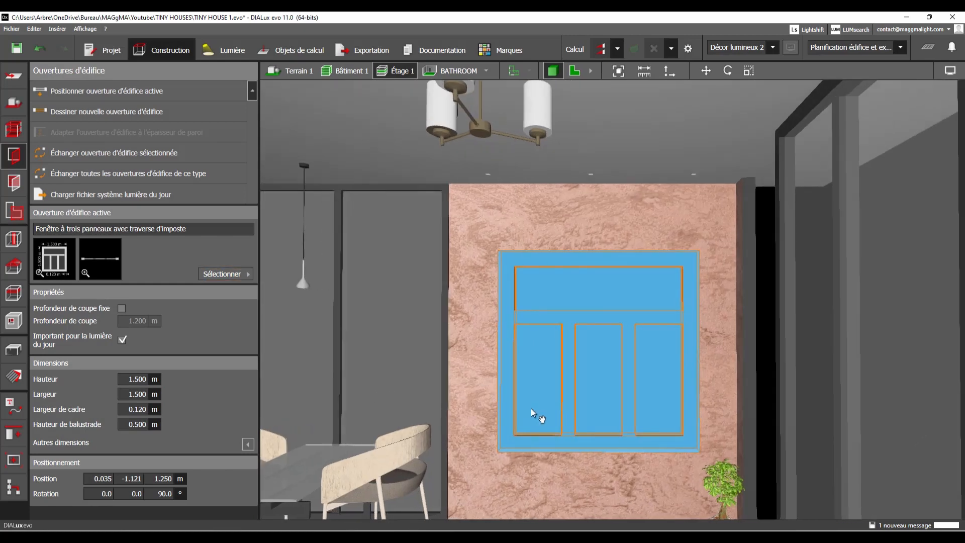
click(128, 380)
click(136, 409)
text(0.05)
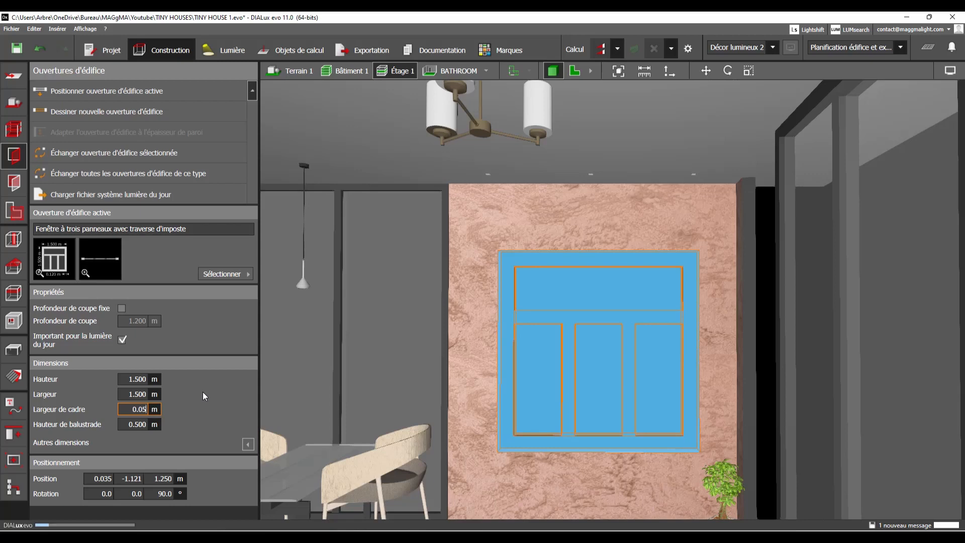
key(Return)
middle_drag(506, 367, 502, 362)
key(Escape)
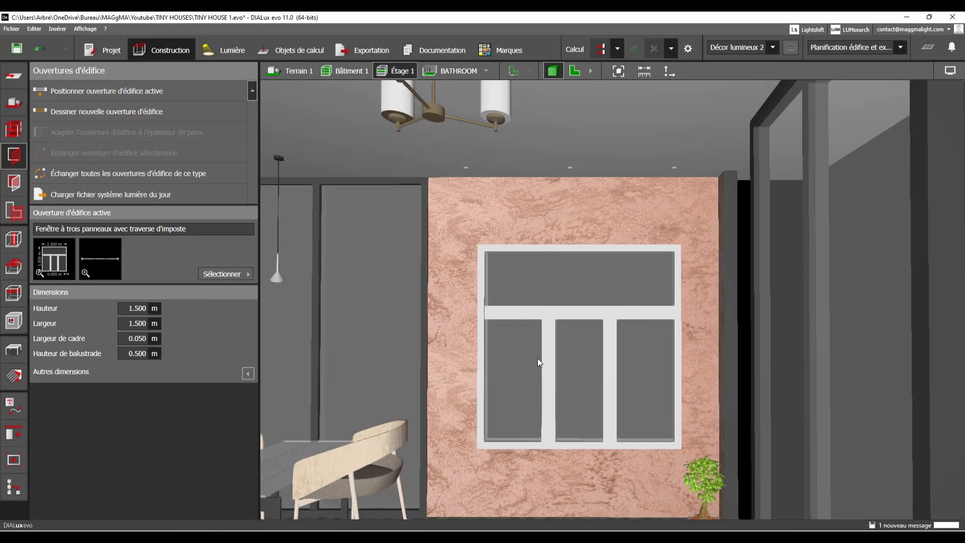
Expand the three-panel window's additional dimensions and set its transom width to 0.05 m
click(578, 317)
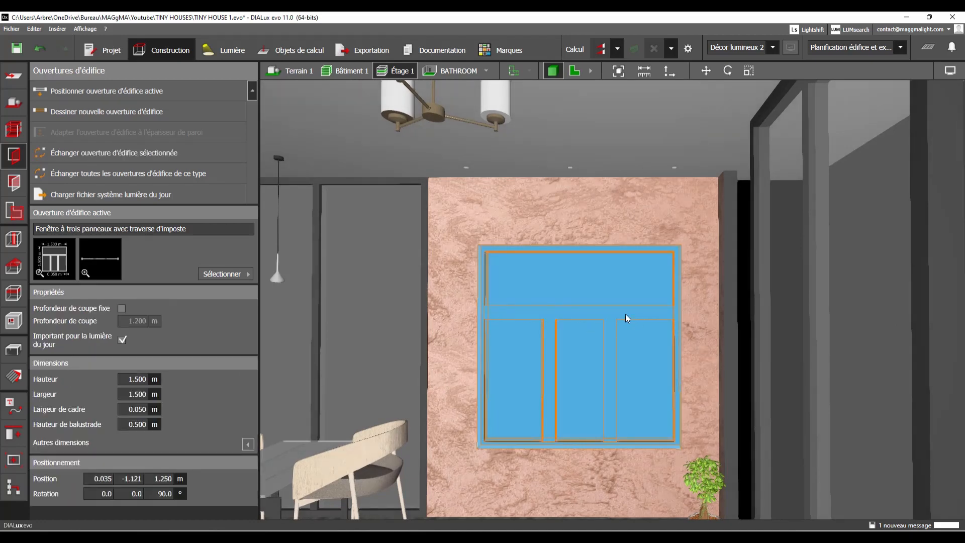
click(248, 443)
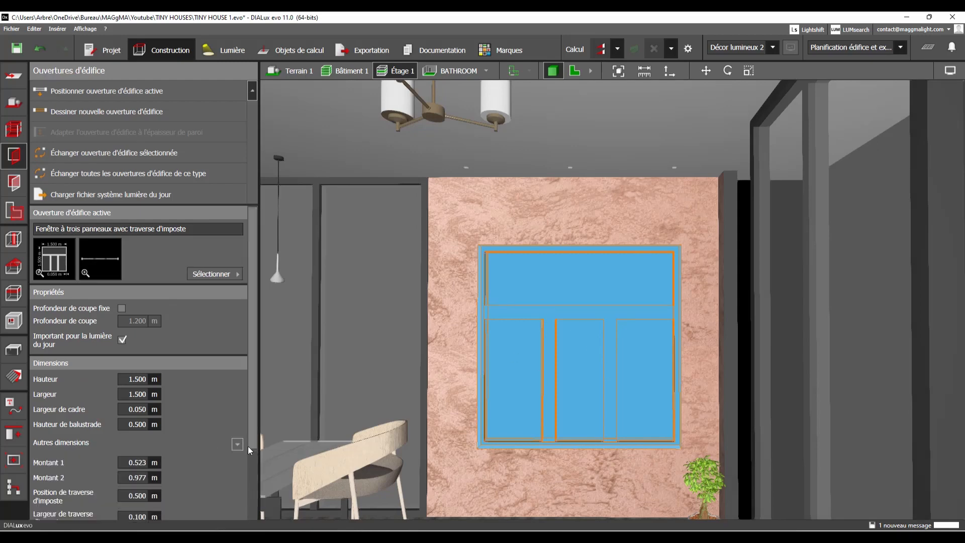
scroll(247, 445, down, 3)
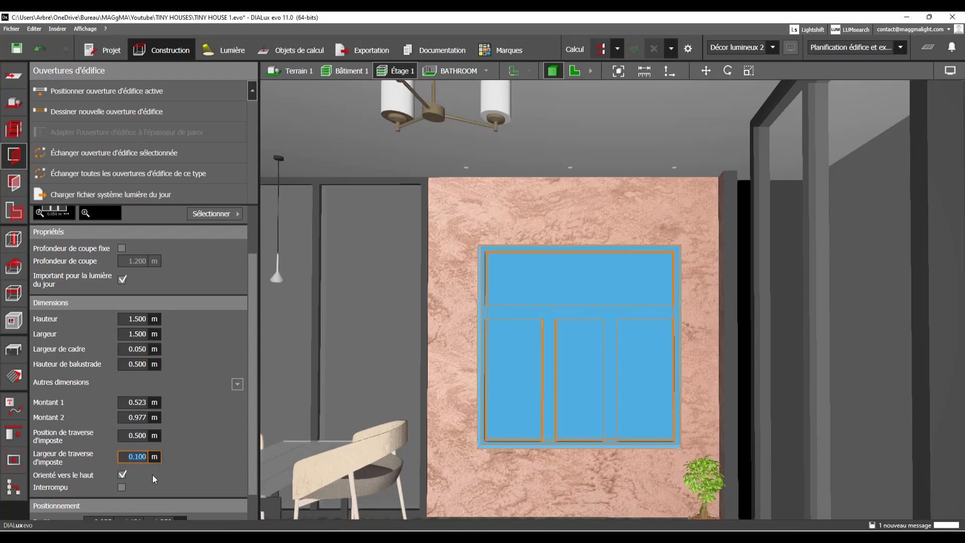
text(0.05)
key(Return)
middle_drag(560, 314, 550, 316)
key(Escape)
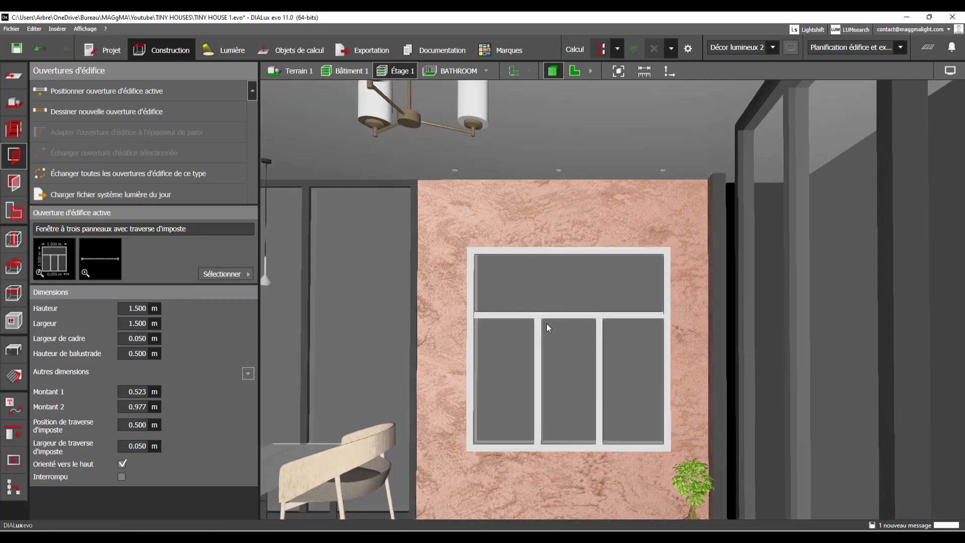
Resize the three-panel window to 2 m wide and 2 m high
click(547, 326)
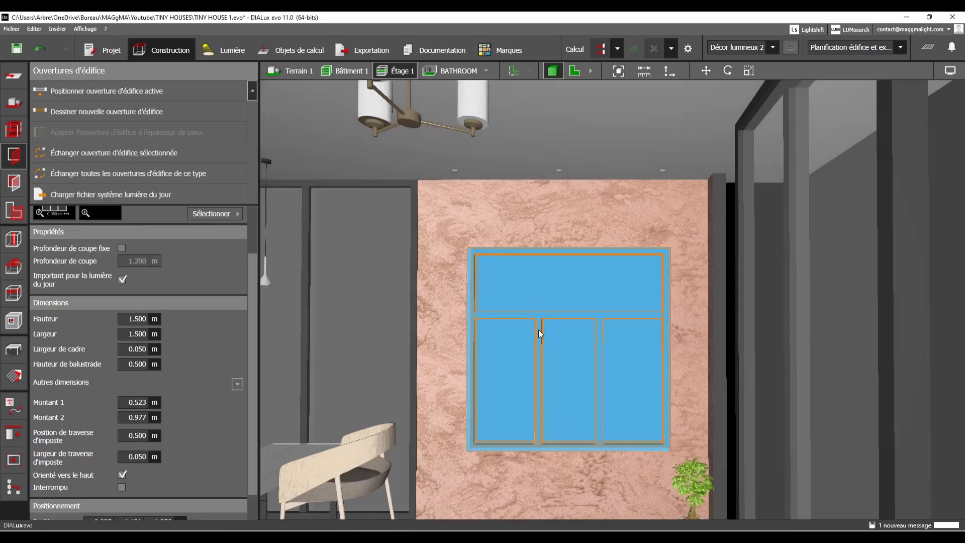
drag(252, 338, 253, 365)
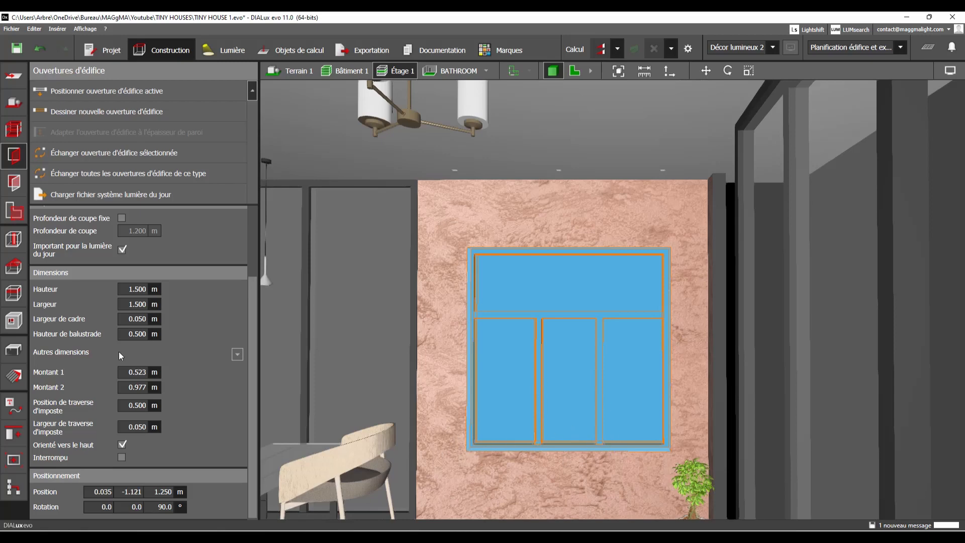
click(135, 374)
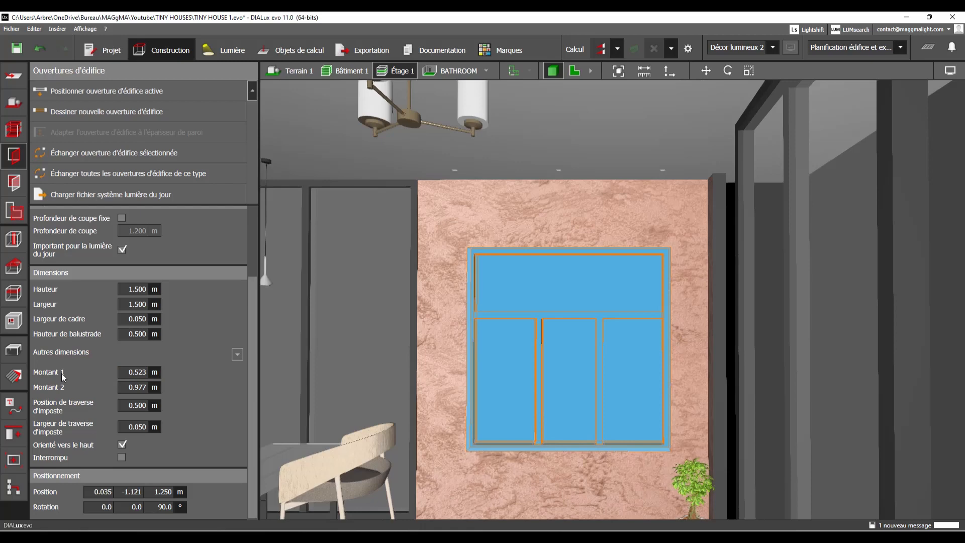
double_click(136, 373)
middle_drag(515, 343, 510, 343)
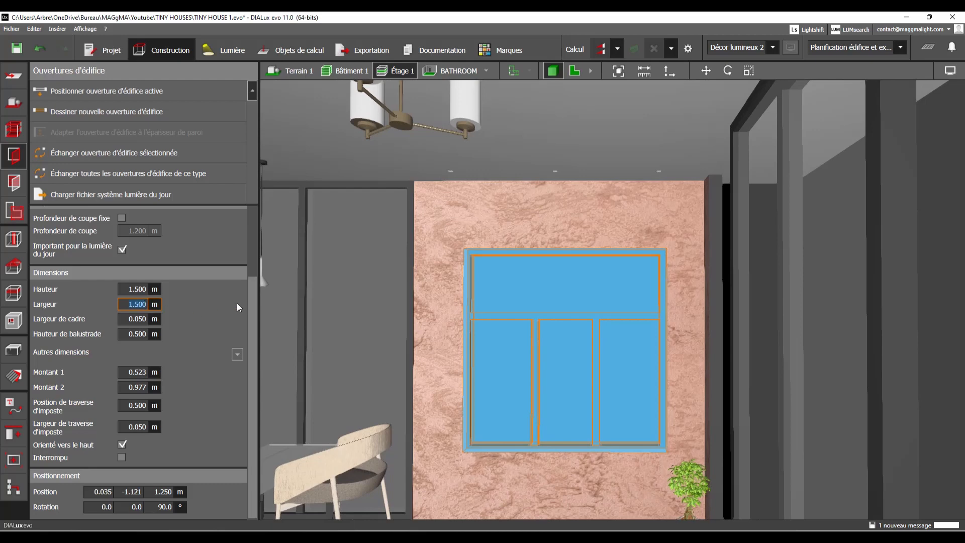
text(2)
key(Return)
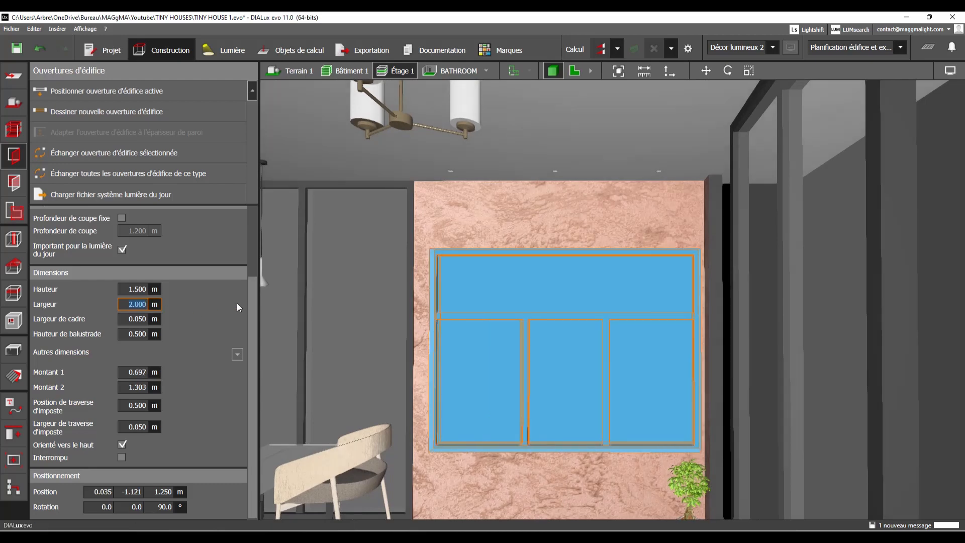
middle_drag(474, 276, 466, 278)
click(144, 288)
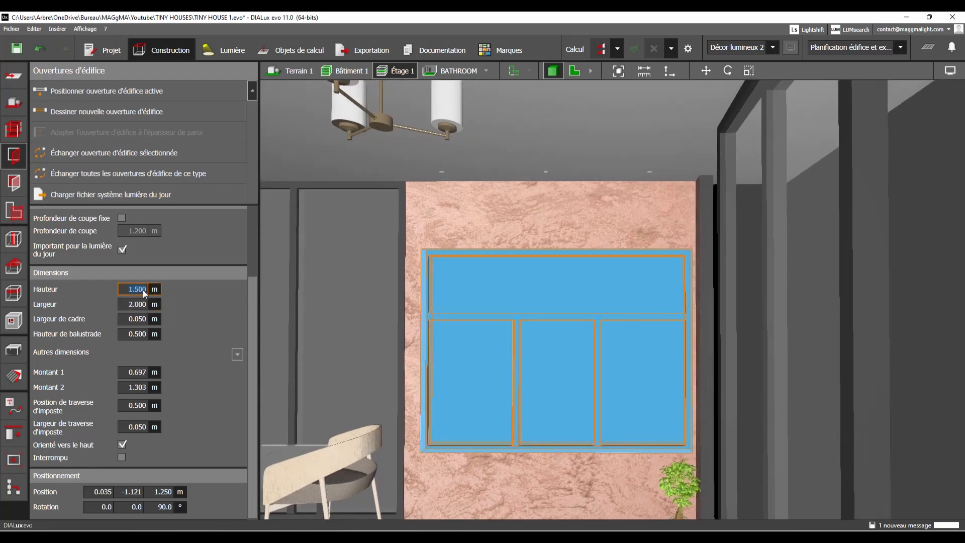
text(2)
key(Return)
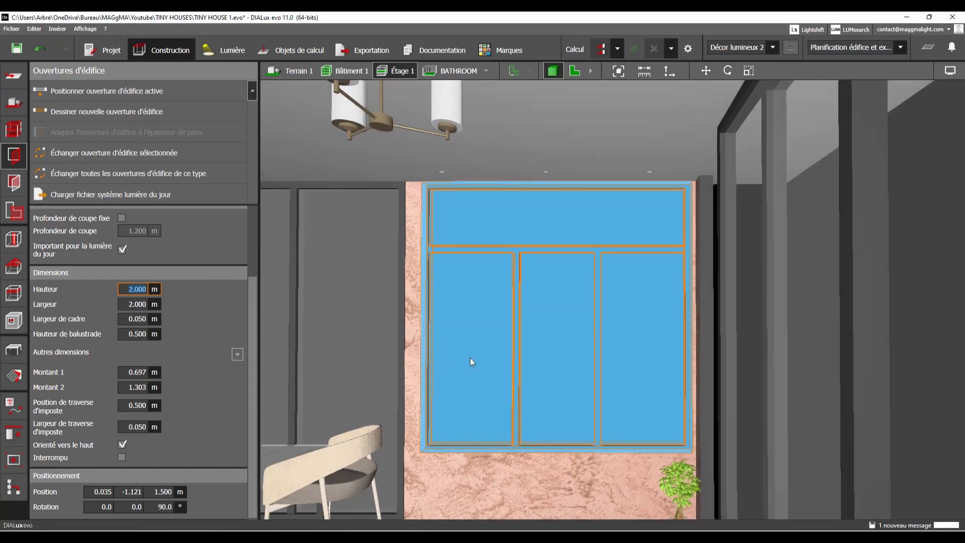
Position the window's vertical mullions with Montant 1 at 0.5 m and Montant 2 at 1.5 m
middle_drag(471, 360, 523, 346)
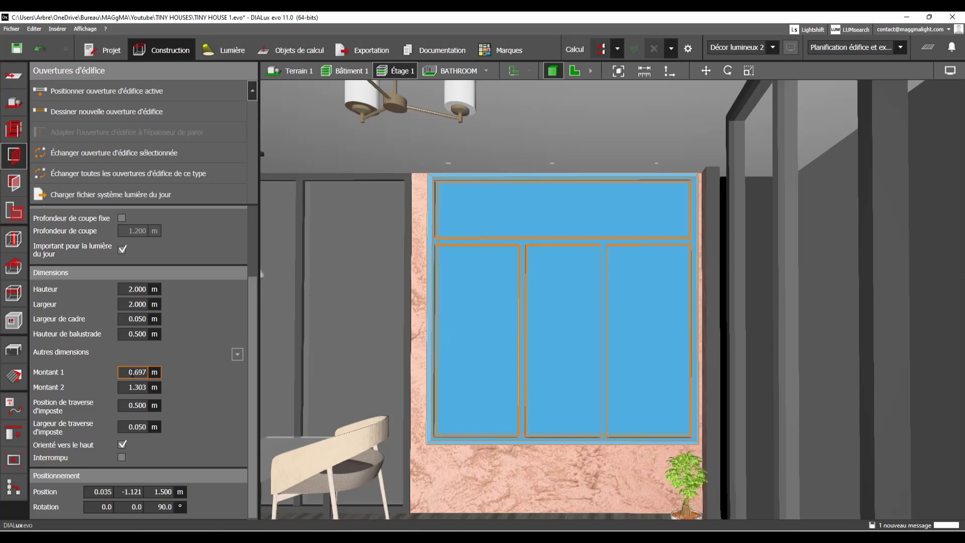
double_click(130, 372)
text(0.500)
key(Return)
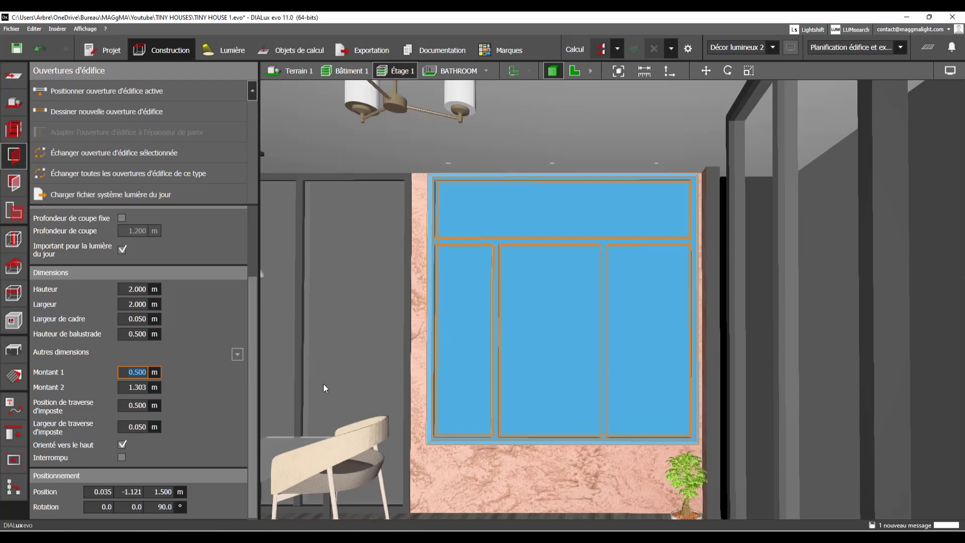
click(136, 386)
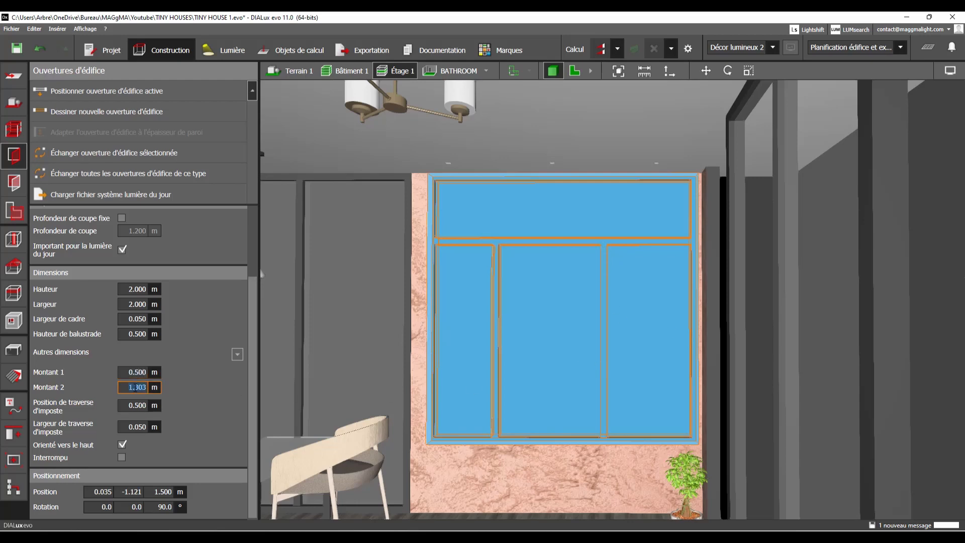
text(1.500)
key(Return)
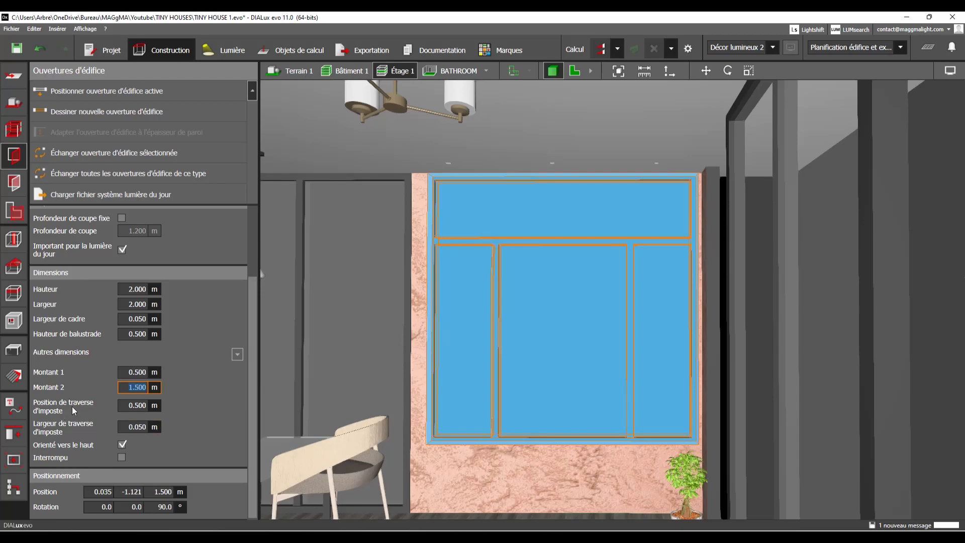
Set the window's transom position to 1 m and view the resulting panel layout
click(139, 407)
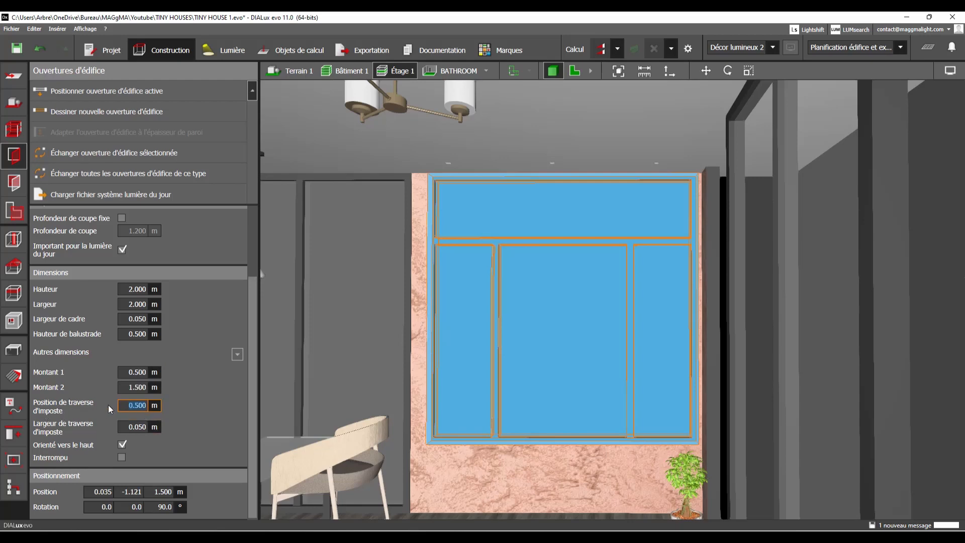
text(1)
key(Return)
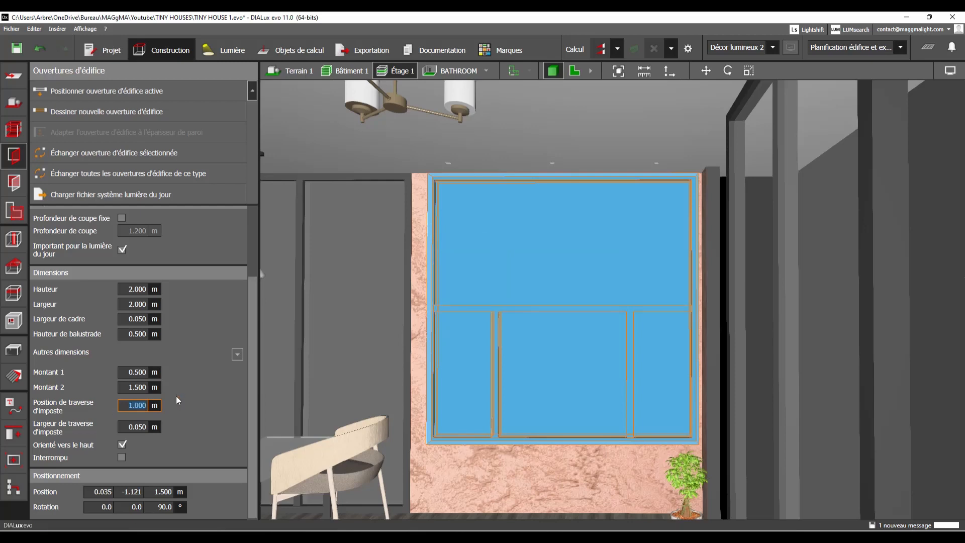
key(Escape)
right_drag(496, 332, 504, 324)
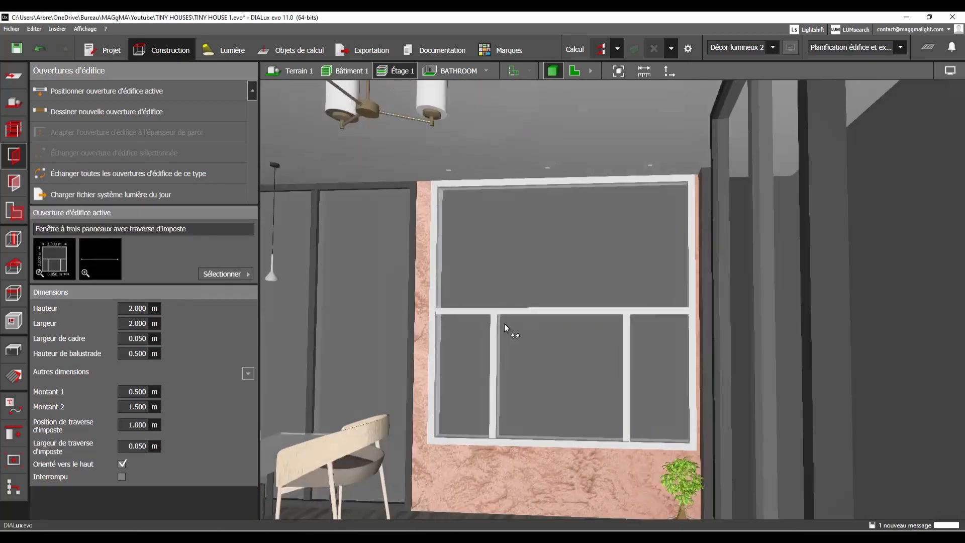
Try a transom position of 2 m on the three-panel window and inspect it from the room
click(518, 288)
middle_drag(445, 282, 442, 284)
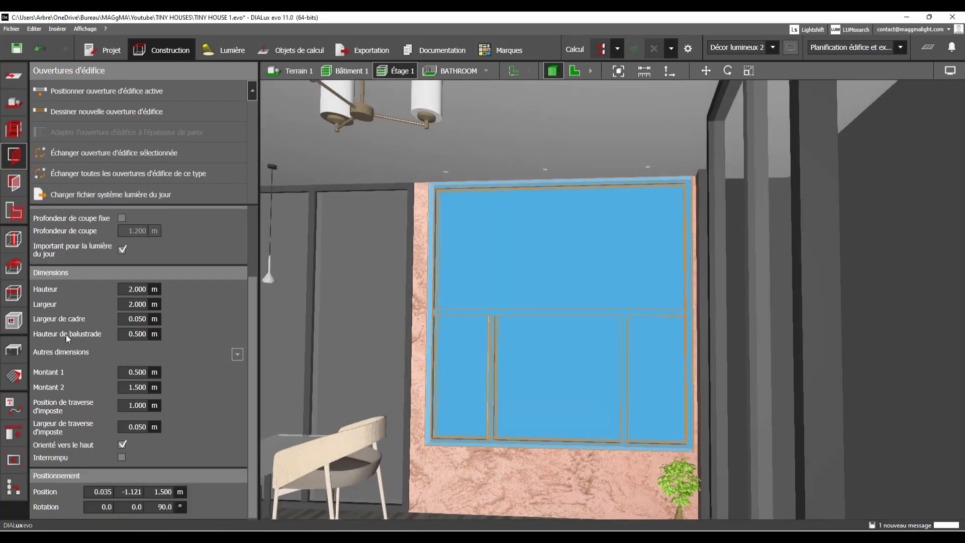
click(148, 409)
text(1.915)
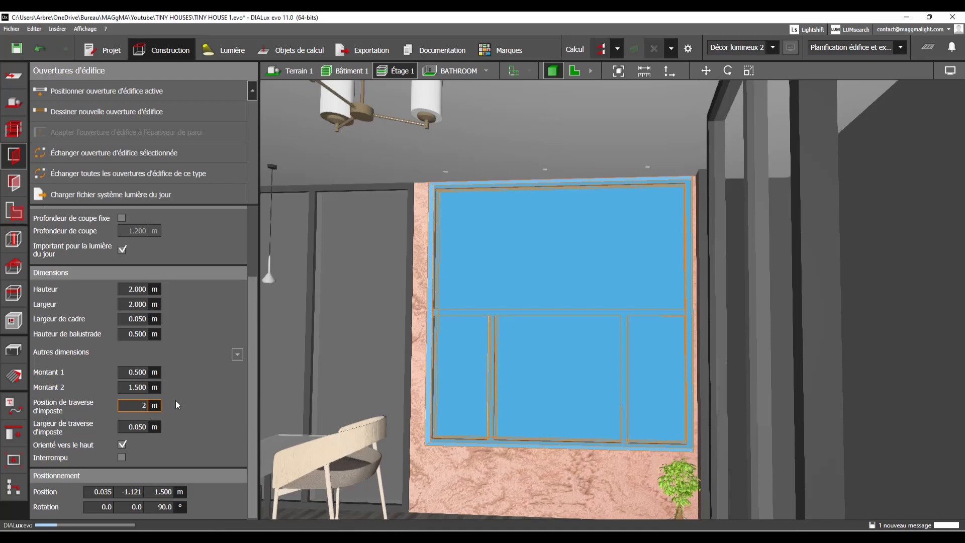
key(Return)
drag(526, 304, 539, 313)
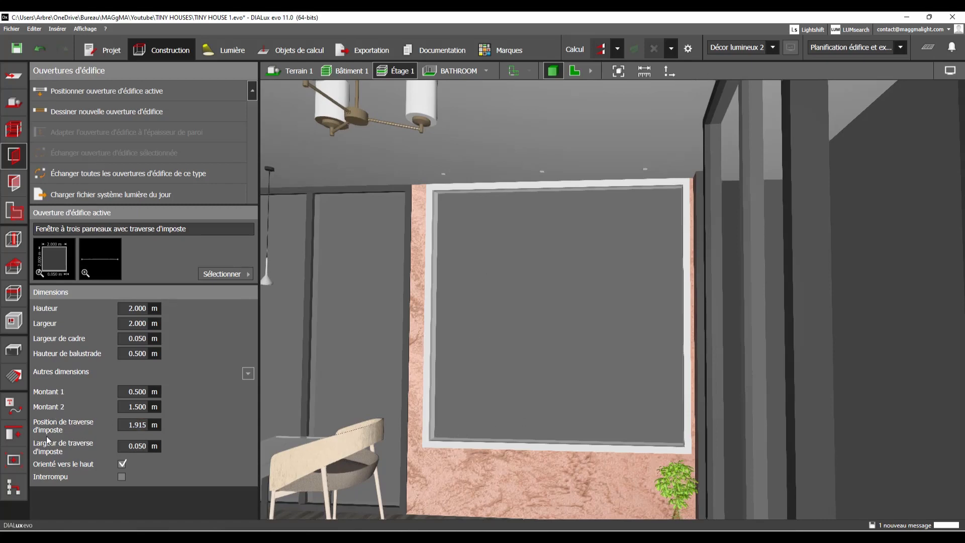
drag(489, 267, 511, 288)
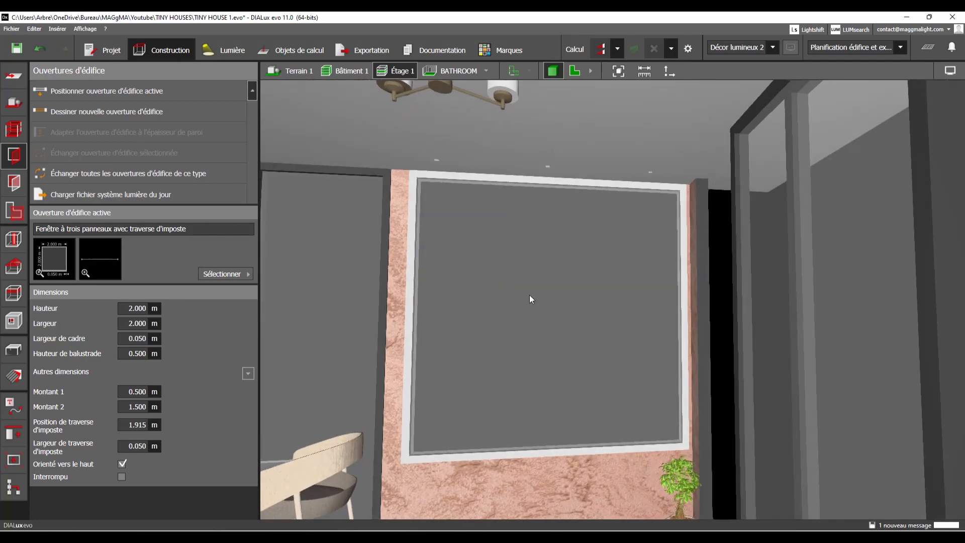
click(466, 318)
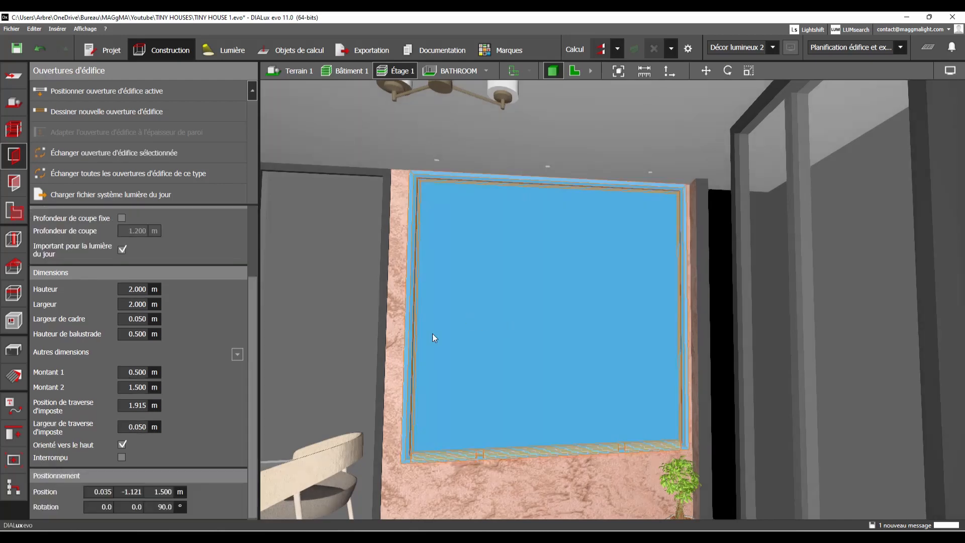
click(312, 337)
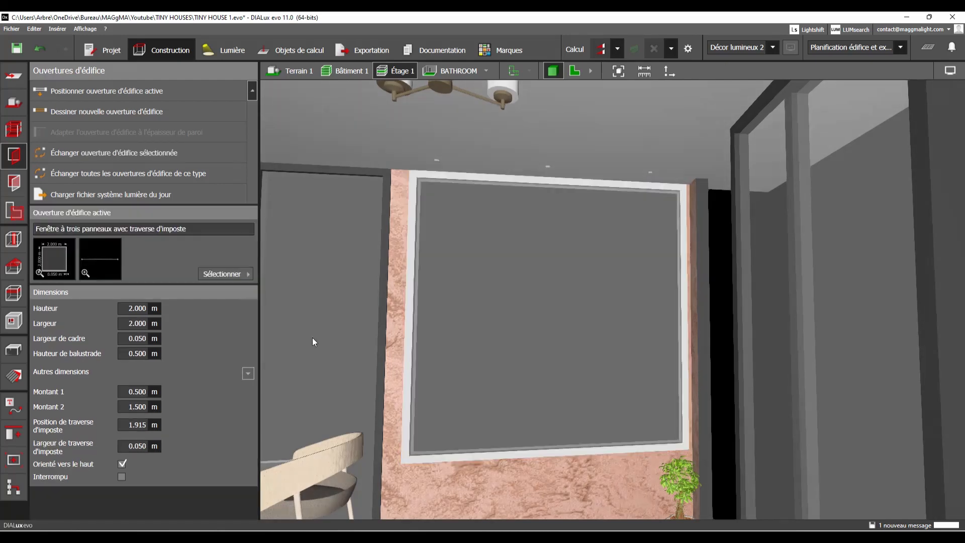
Turn off the window's upward orientation (Orienté vers le haut) and enable the Interrompu option
click(471, 346)
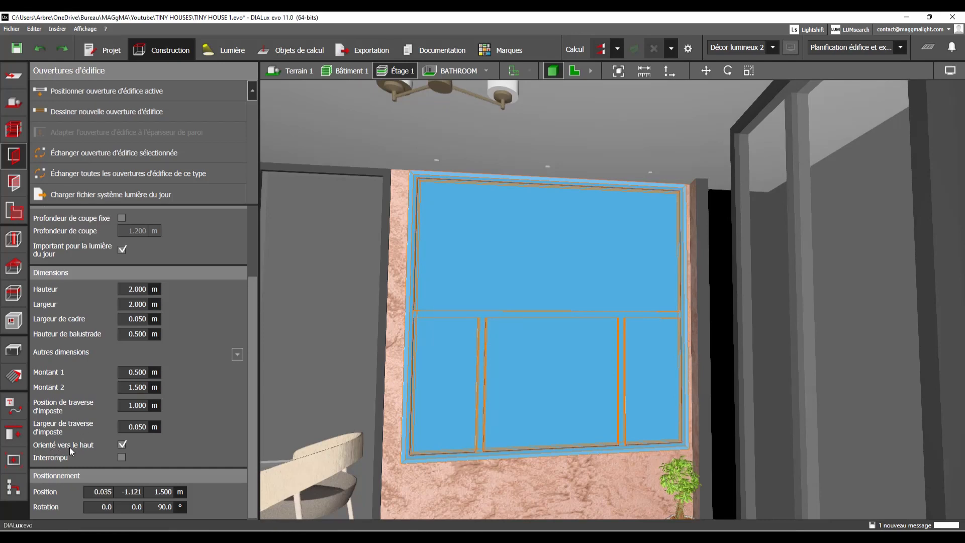
click(122, 445)
click(121, 456)
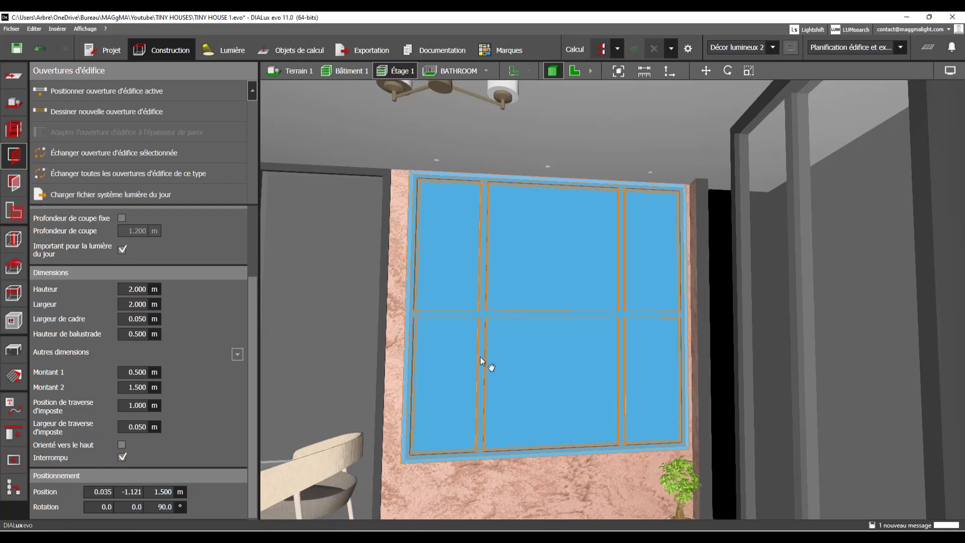
middle_drag(480, 357, 473, 357)
right_drag(548, 347, 508, 346)
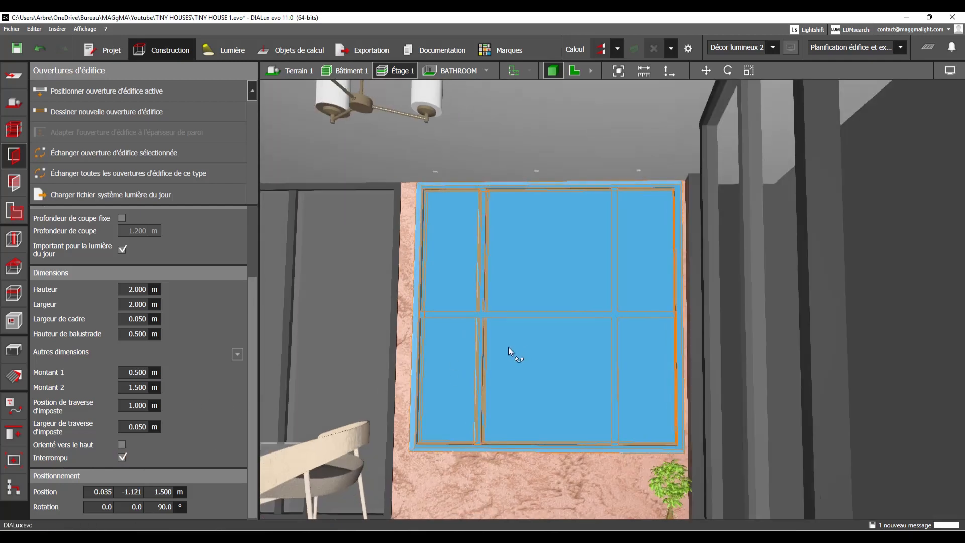
Turn off the window's Interrompu and Orienté vers le haut options and inspect the panel layout from the room
key(Escape)
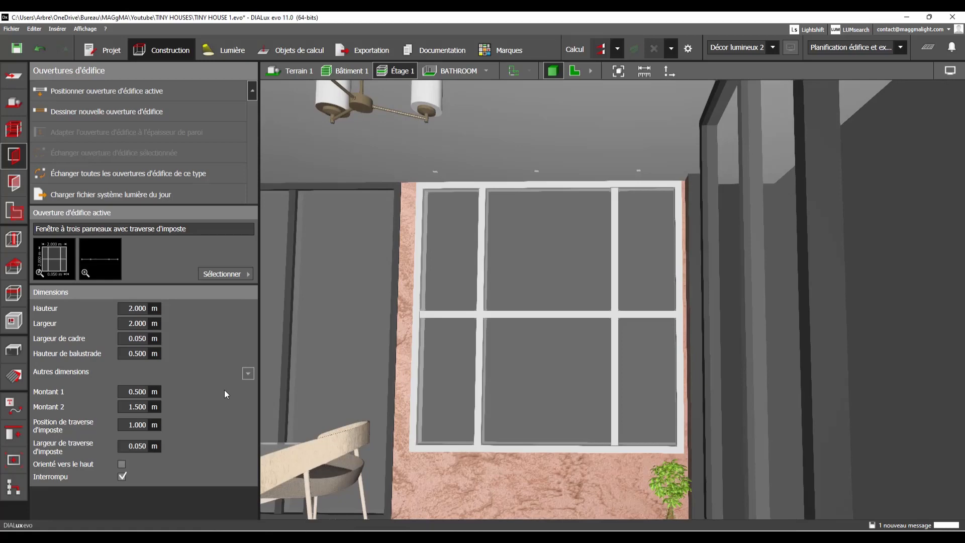
click(570, 335)
right_drag(502, 366, 523, 364)
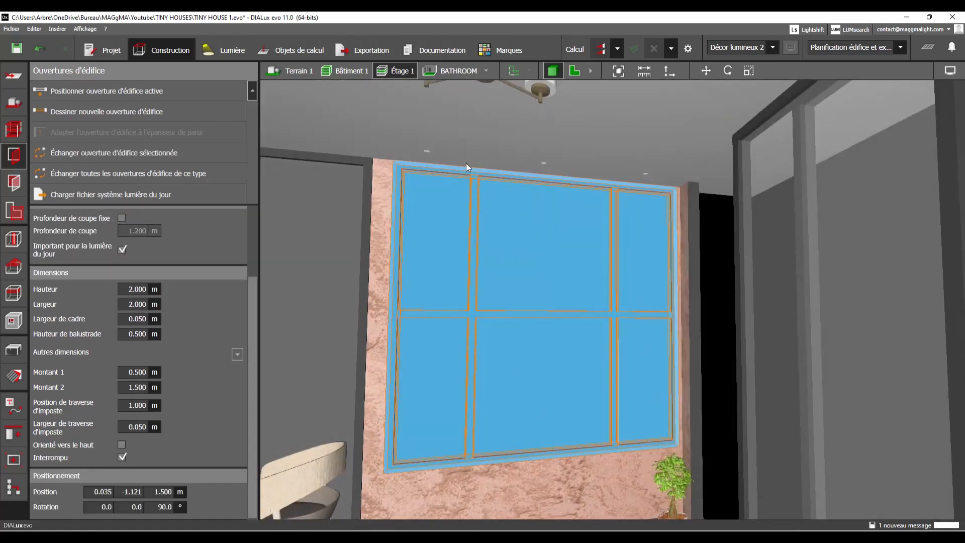
click(122, 456)
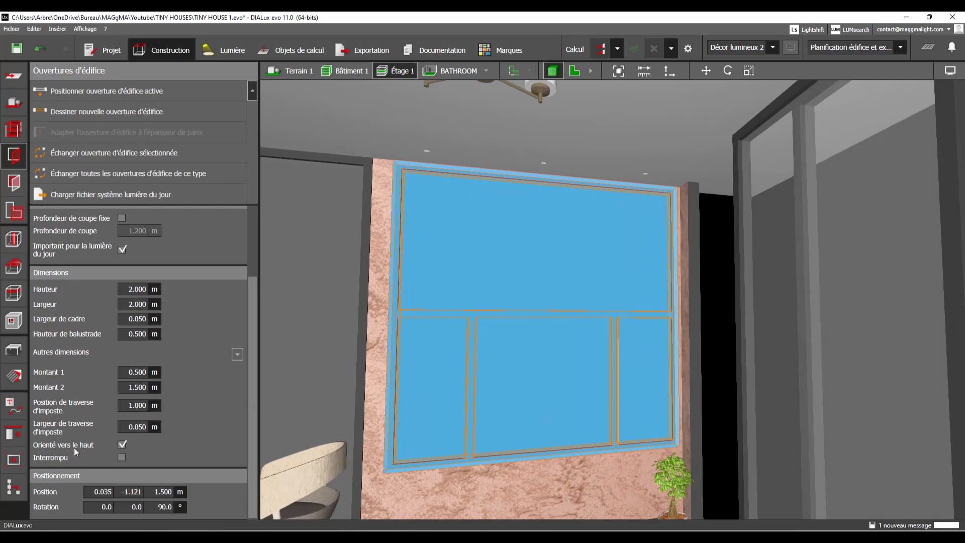
click(121, 444)
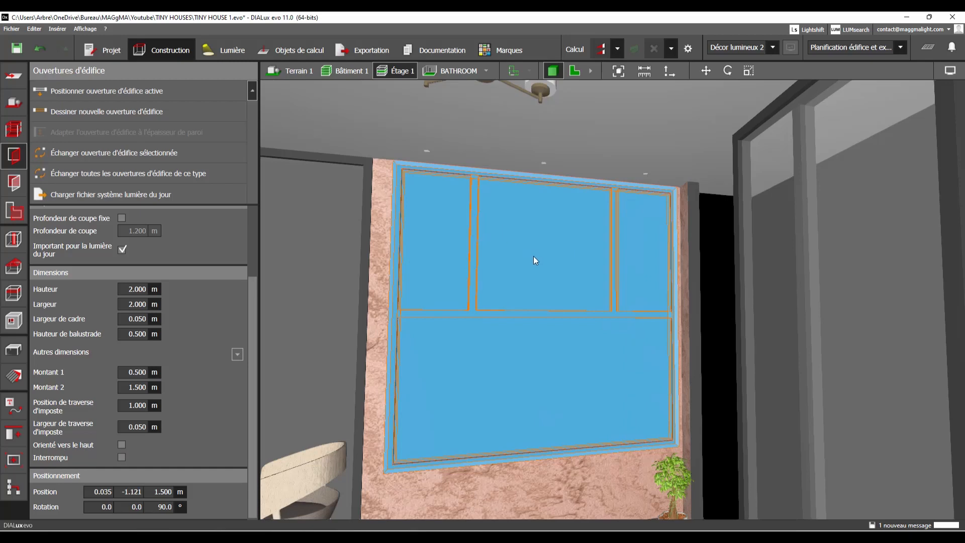
drag(534, 259, 562, 265)
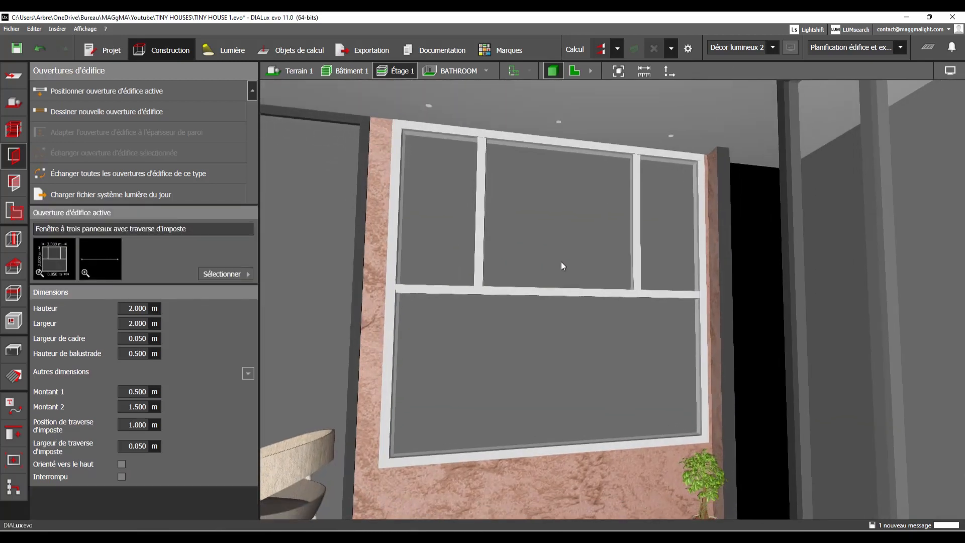
scroll(560, 261, up, 2)
drag(499, 199, 602, 232)
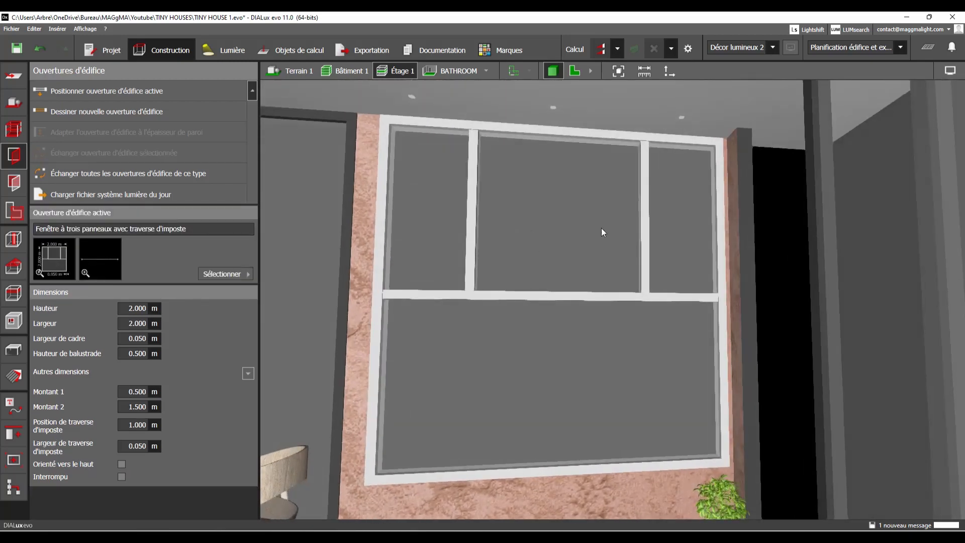
Set the window's Montant 1 to 1 m and enter 2 m for Montant 2 to divide the upper part in two
click(500, 252)
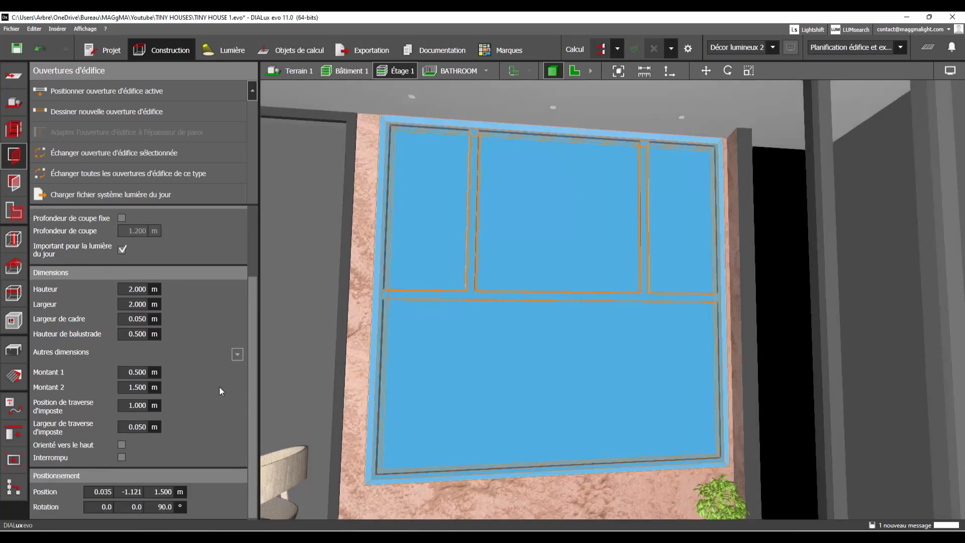
click(138, 372)
text(1)
key(Return)
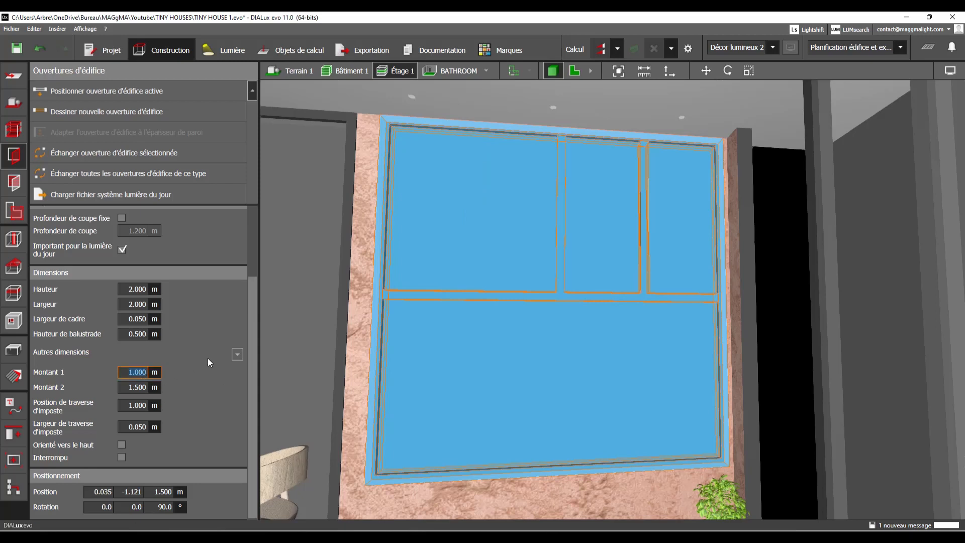
click(144, 387)
text(2)
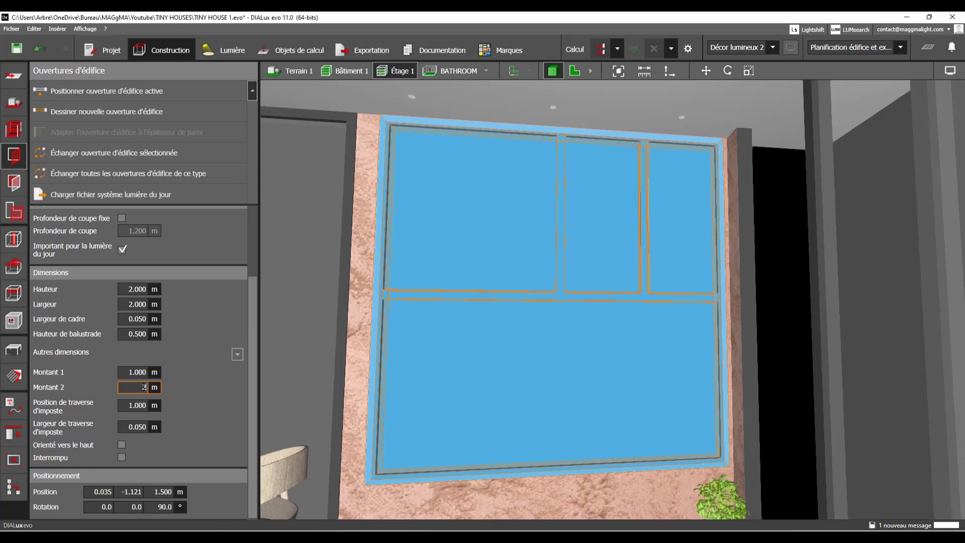
key(Return)
key(Escape)
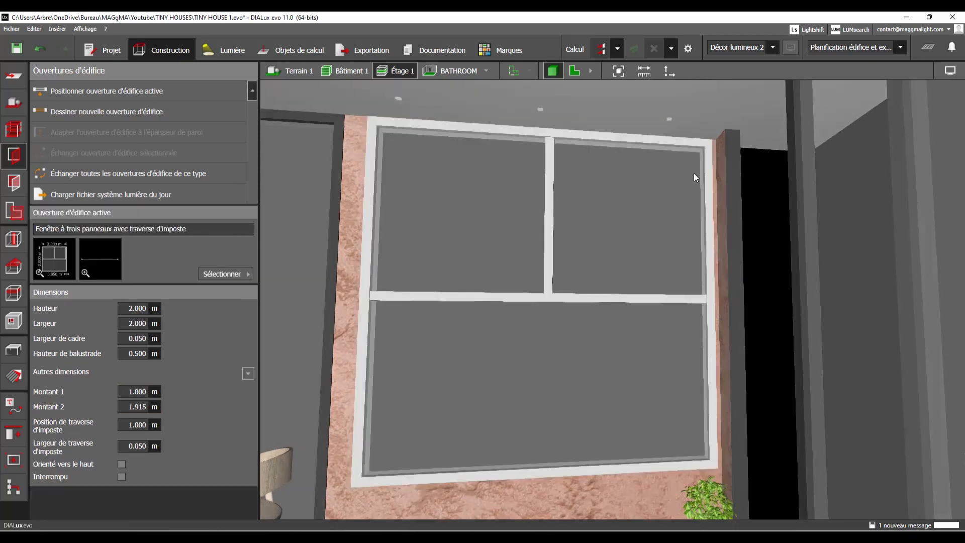
Try moving Montant 1 to 1.5 m and undo the change
click(441, 298)
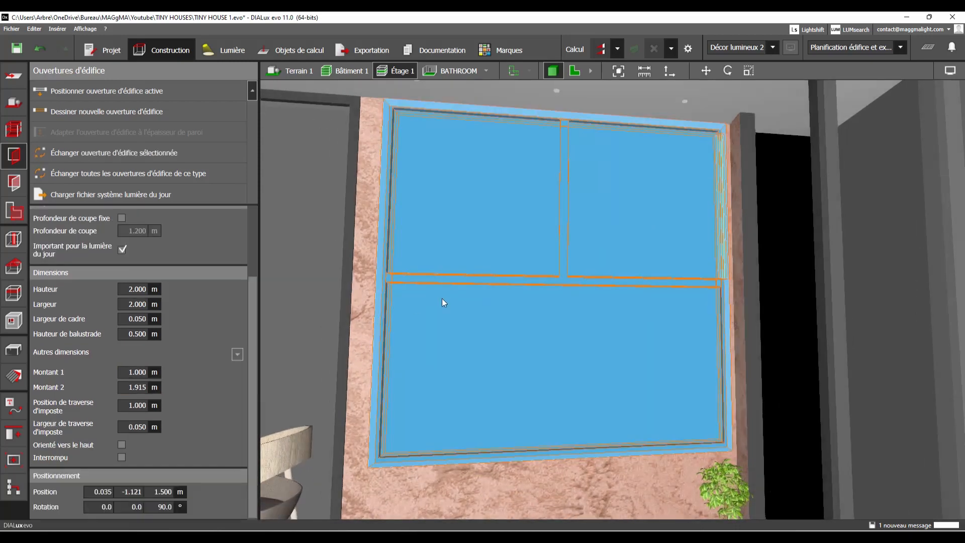
click(143, 371)
text(1.5)
key(Return)
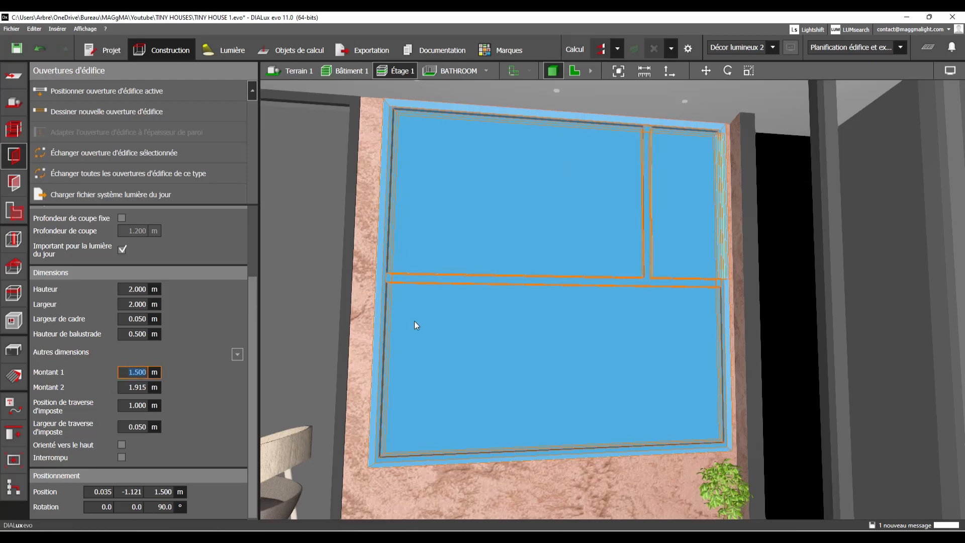
key(ctrl+z)
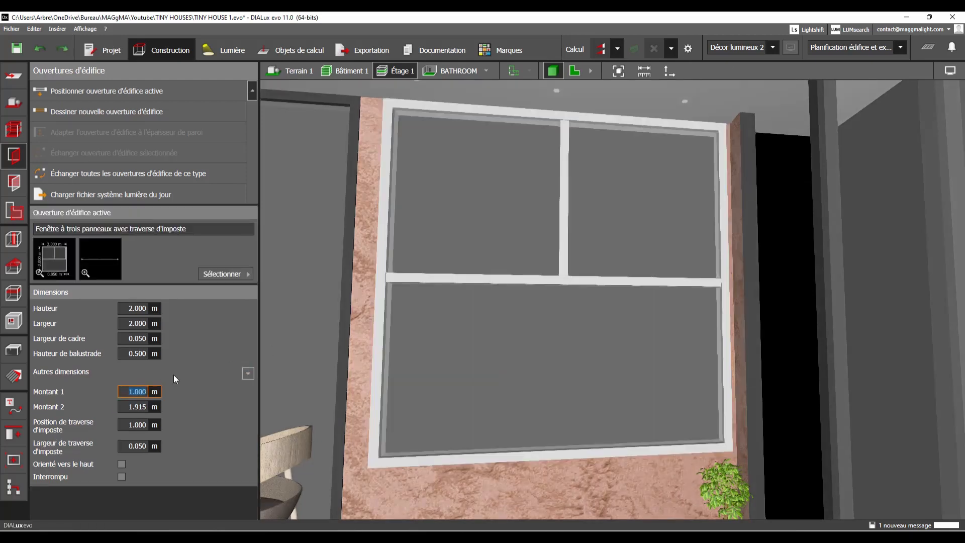
Try a transom position (Position de traverse d'imposte) of 1.5 m on the window
click(142, 423)
text(1.5)
click(499, 361)
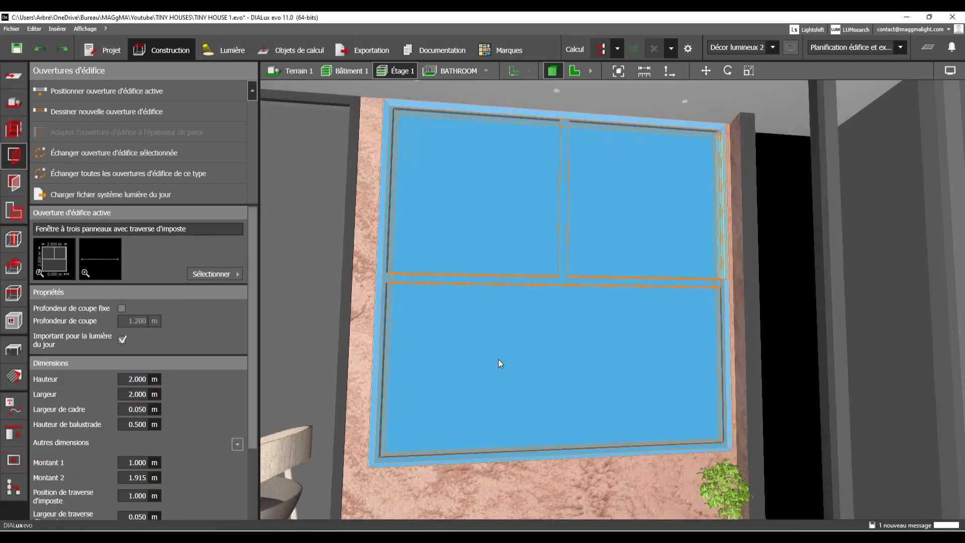
click(535, 301)
scroll(141, 459, down, 1)
click(142, 436)
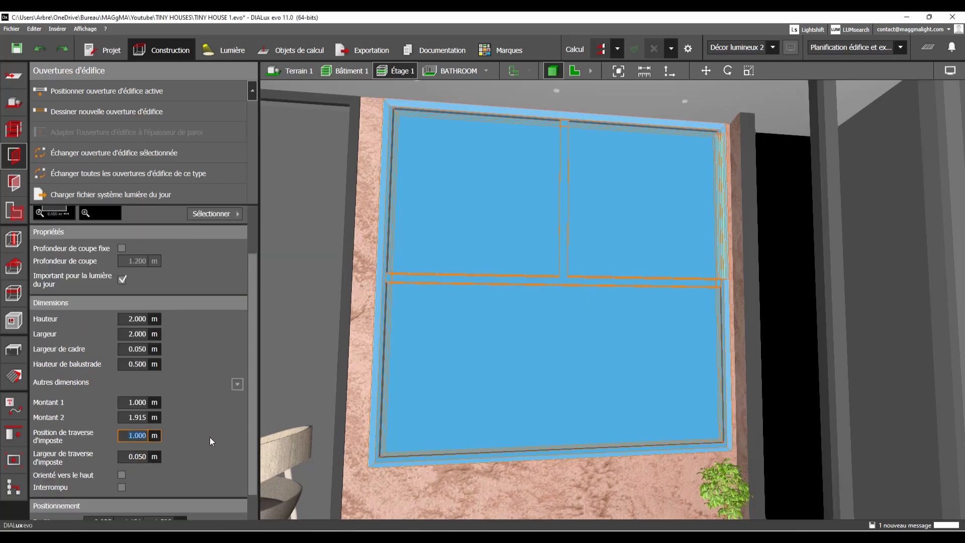
text(1.5)
key(Return)
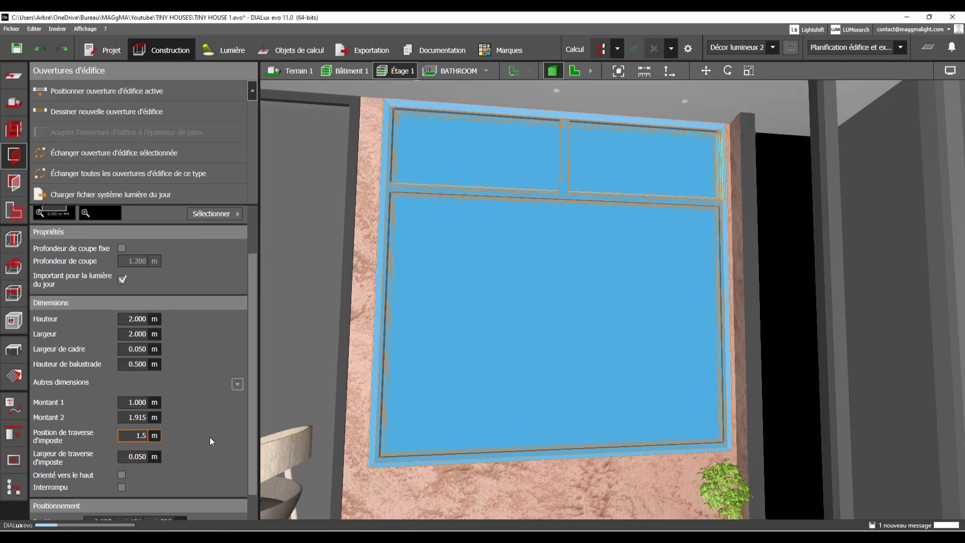
middle_drag(540, 305, 535, 310)
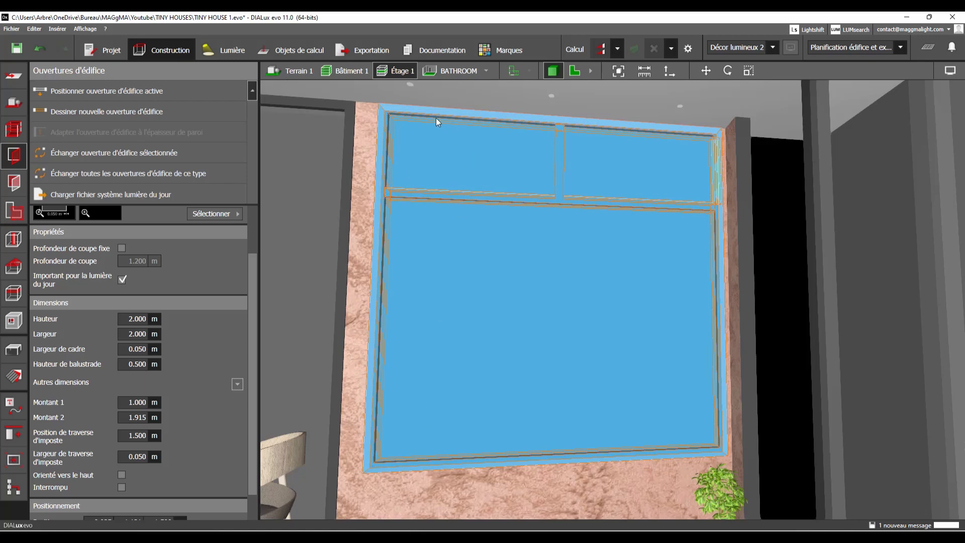
Set the window's transom position to 0.5 m and deselect the window
click(140, 435)
text(0.5)
key(Return)
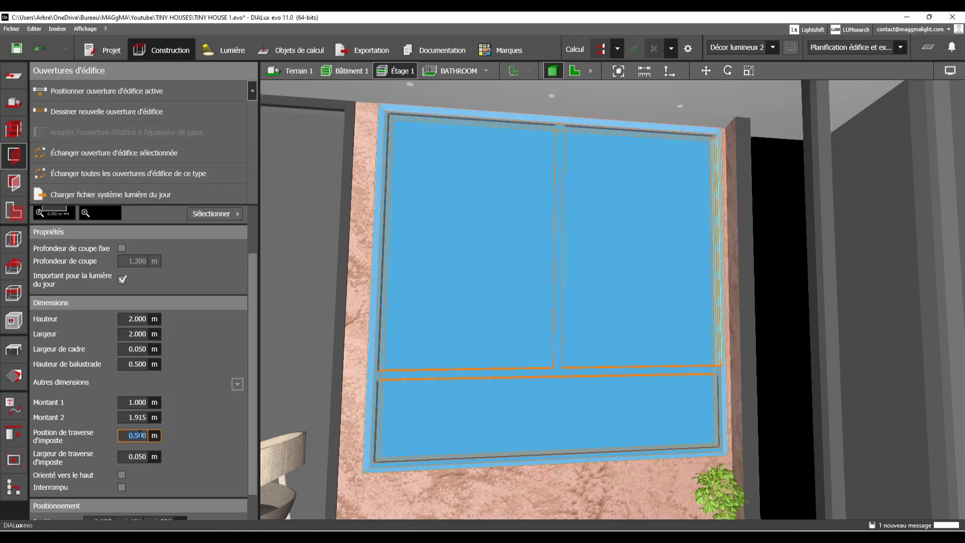
right_drag(462, 335, 520, 290)
key(Escape)
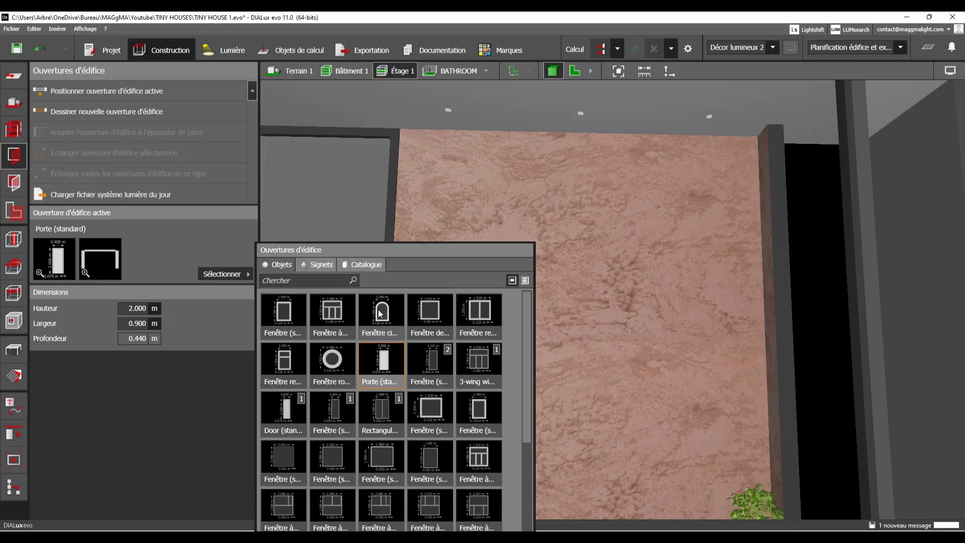
Choose the arched window (Fenêtre cintrée) as the active opening and show its additional dimensions
click(379, 312)
click(183, 316)
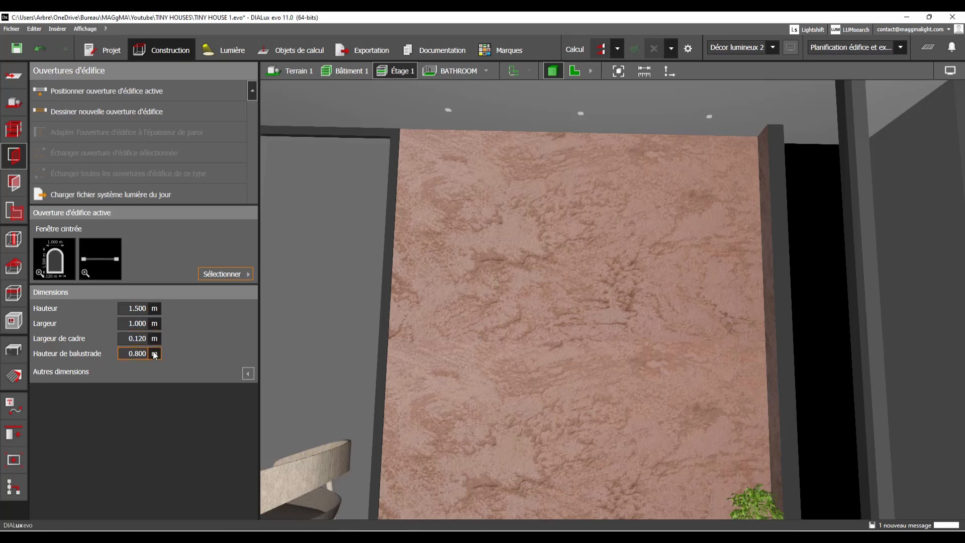
click(247, 373)
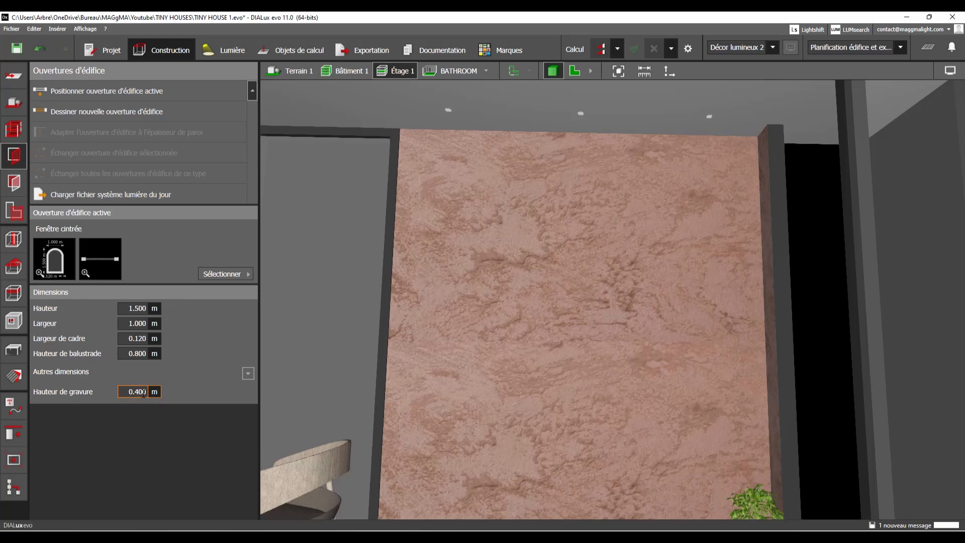
Try a Hauteur de gravure of 0.2 m on the active arched window and reduce it to 0.1 m
click(133, 393)
text(0.2)
key(Return)
mouse_move(40, 273)
text(0.1)
key(Return)
Place the arched window on the pink textured wall and slide it along the wall to a Y position of about -1.200 m
drag(55, 261, 555, 319)
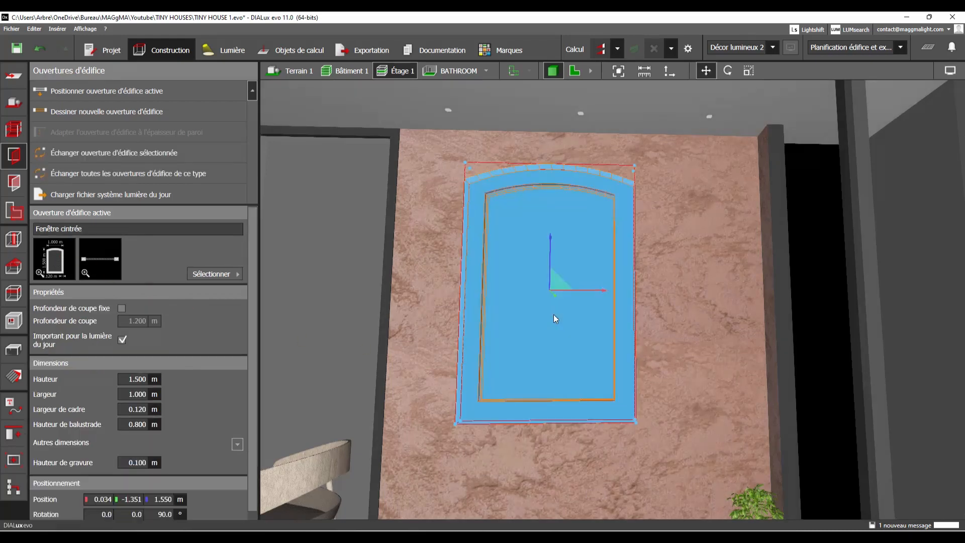
right_drag(689, 282, 671, 304)
scroll(671, 303, down, 1)
middle_drag(671, 304, 664, 287)
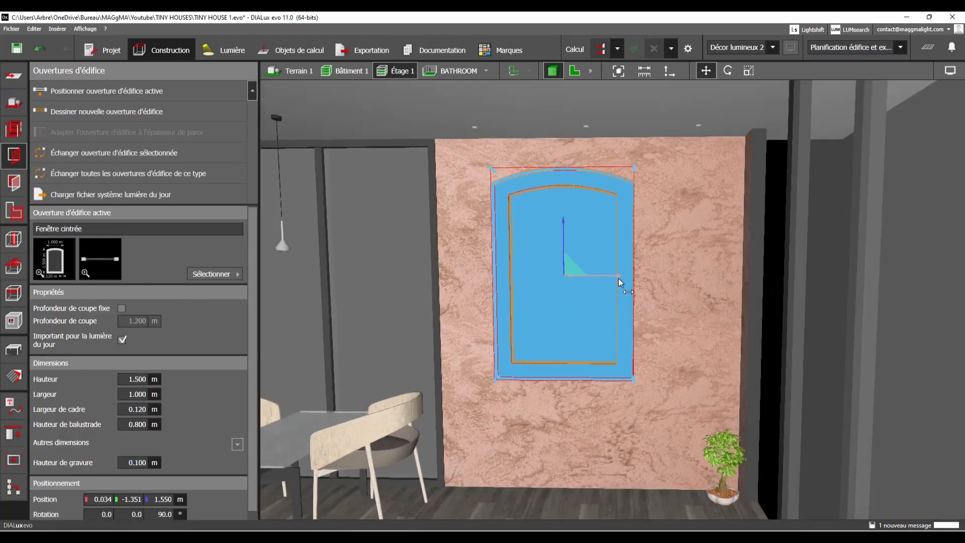
drag(618, 279, 641, 278)
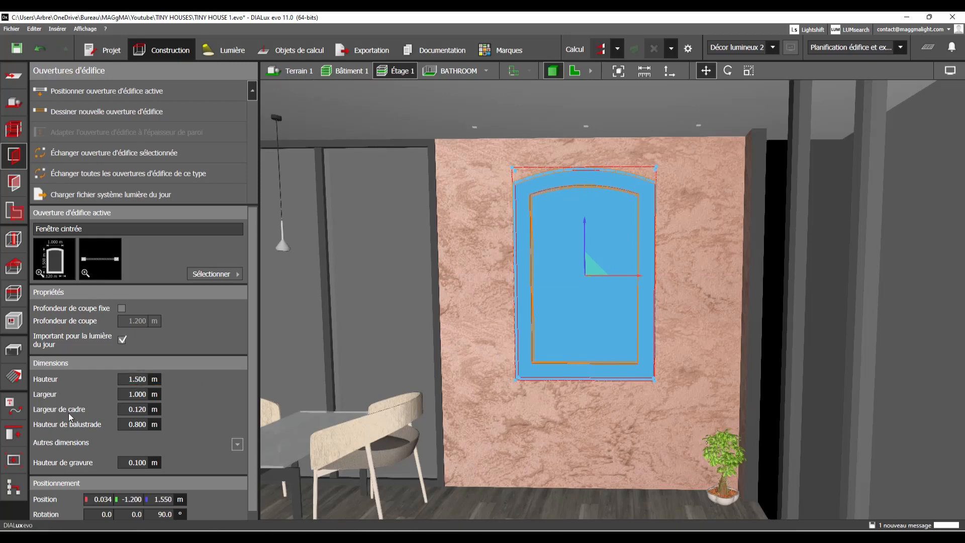
Set the arched window's frame width (Largeur de cadre) to 0.050 m
click(134, 411)
text(0.050)
key(Return)
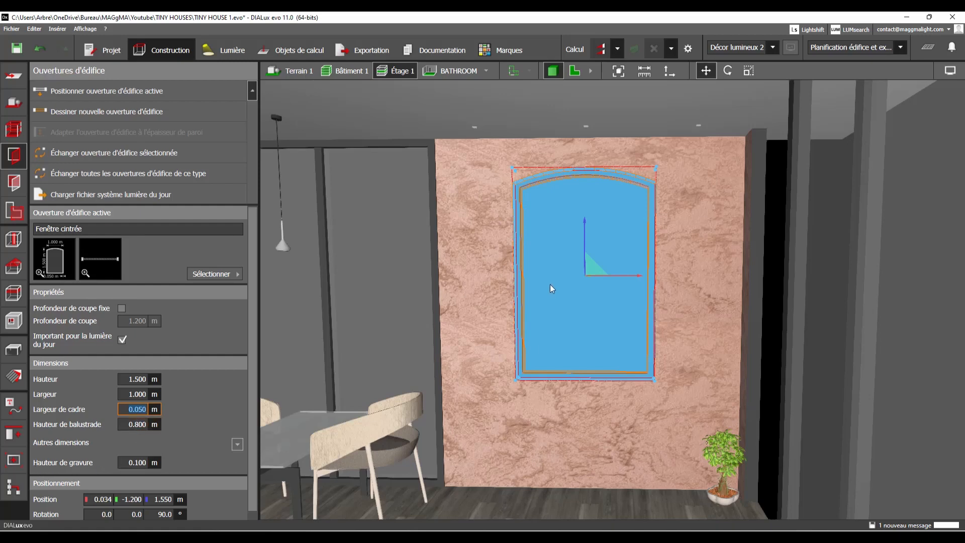
Try a steeper arch with a Hauteur de gravure of 0.3 m and increase it to 0.5 m
scroll(547, 194, up, 3)
click(144, 461)
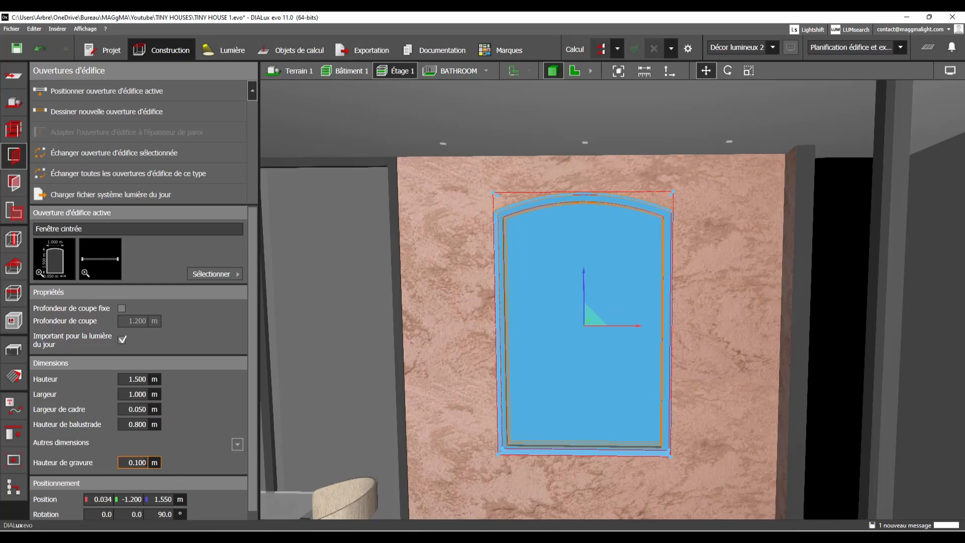
text(0)
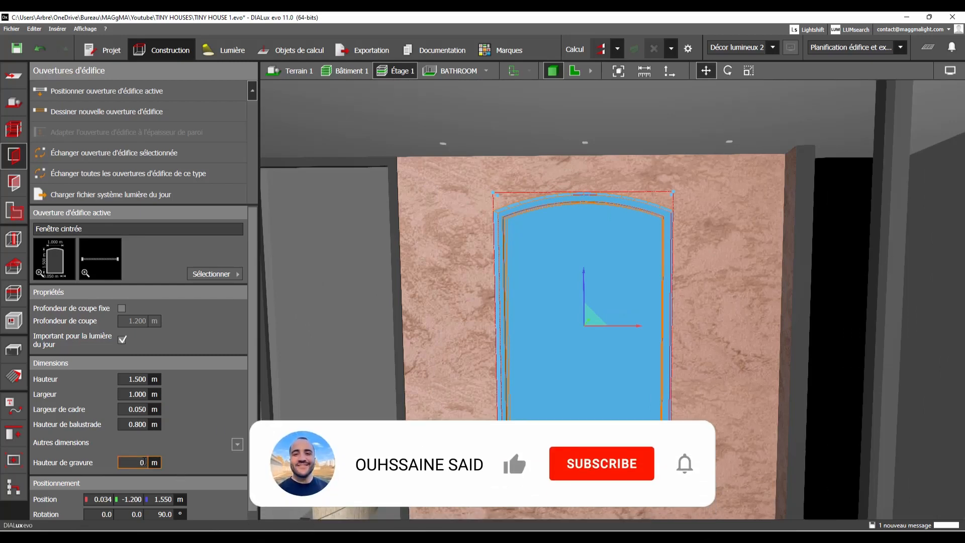
text(.3)
key(Return)
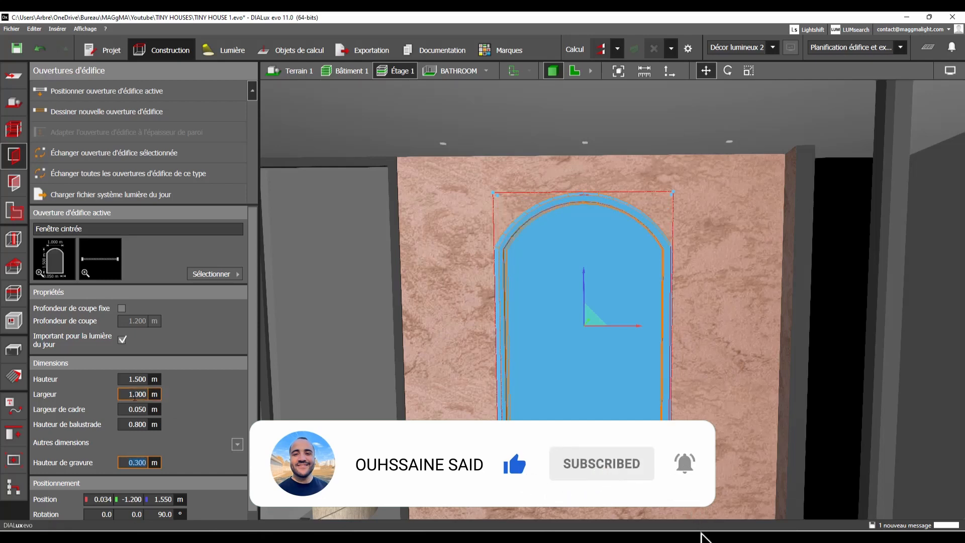
click(130, 395)
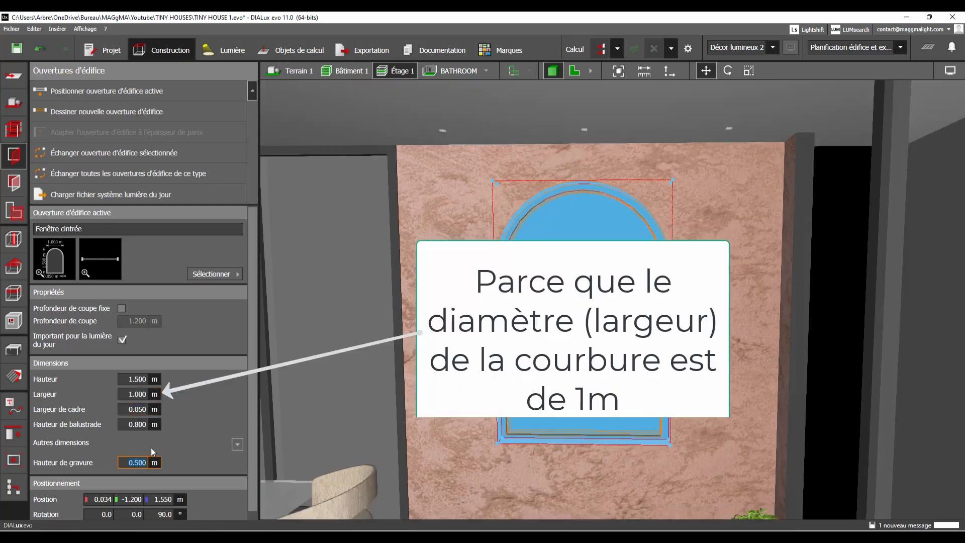
Set the arched window's width to 1.2 m and its Hauteur de gravure to 0.6 m
click(130, 395)
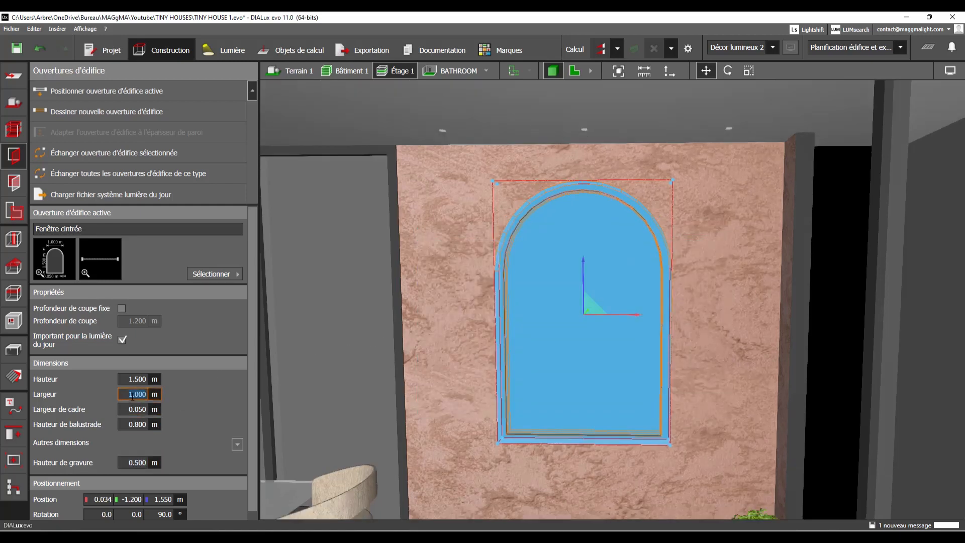
text(1.2)
key(Return)
click(139, 461)
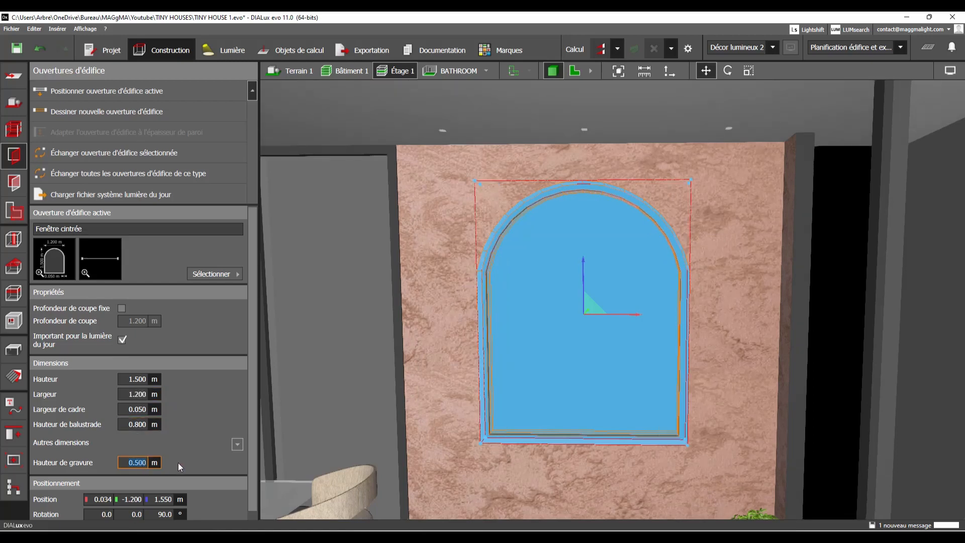
text(0.6)
key(Return)
Try a Hauteur de gravure of 0.7 m and reduce it to 0.2 m
text(0.7)
key(Return)
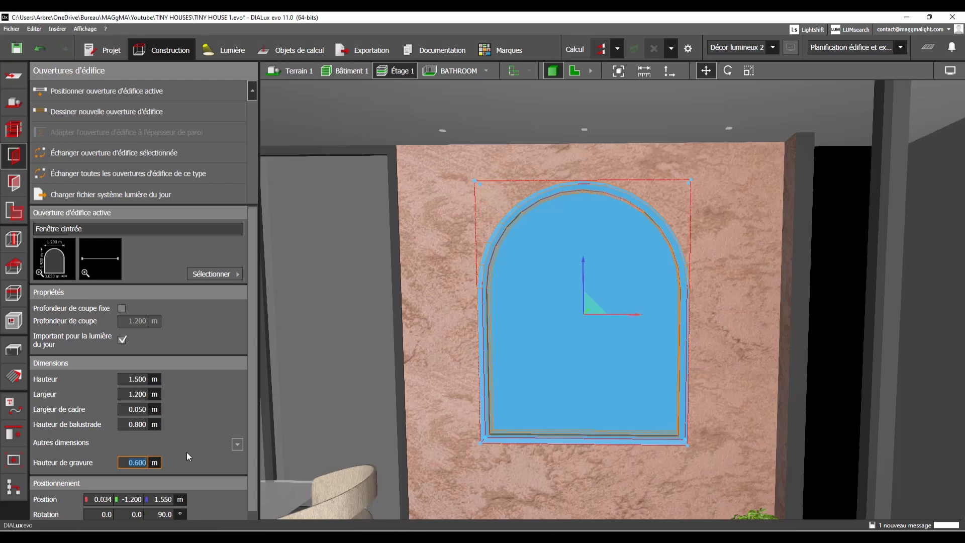
text(0.2)
key(Return)
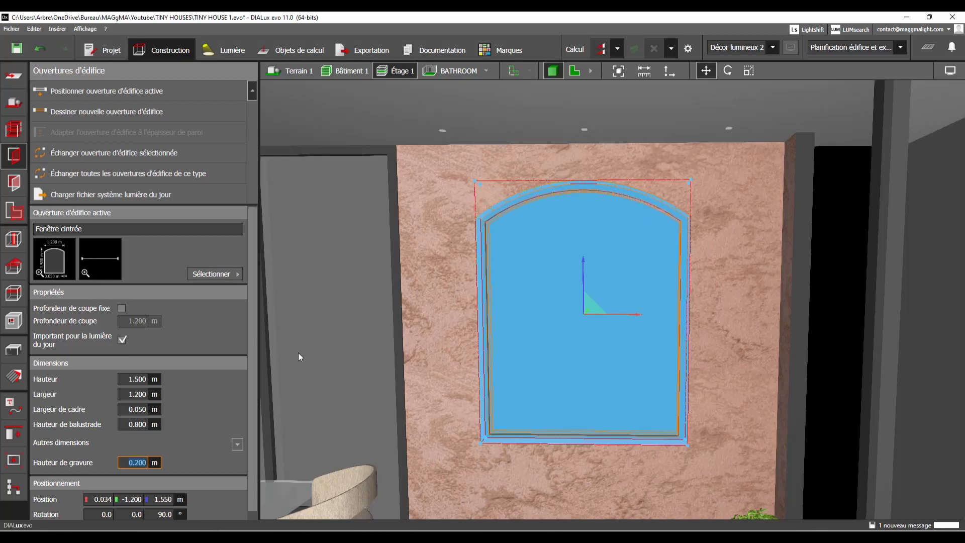
Set the window's Hauteur de gravure to 0 m for a straight top edge and deselect the window
text(0)
key(Return)
middle_drag(523, 302, 522, 297)
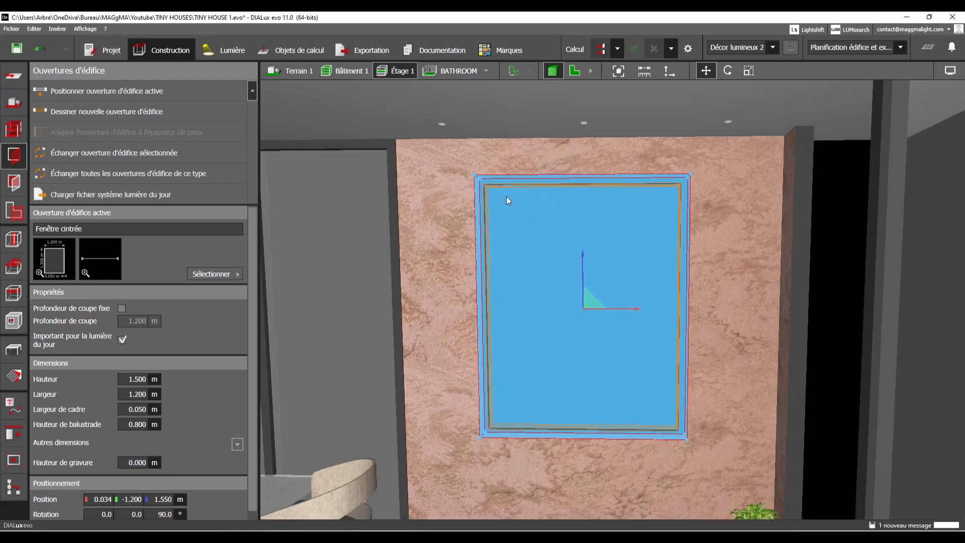
key(Escape)
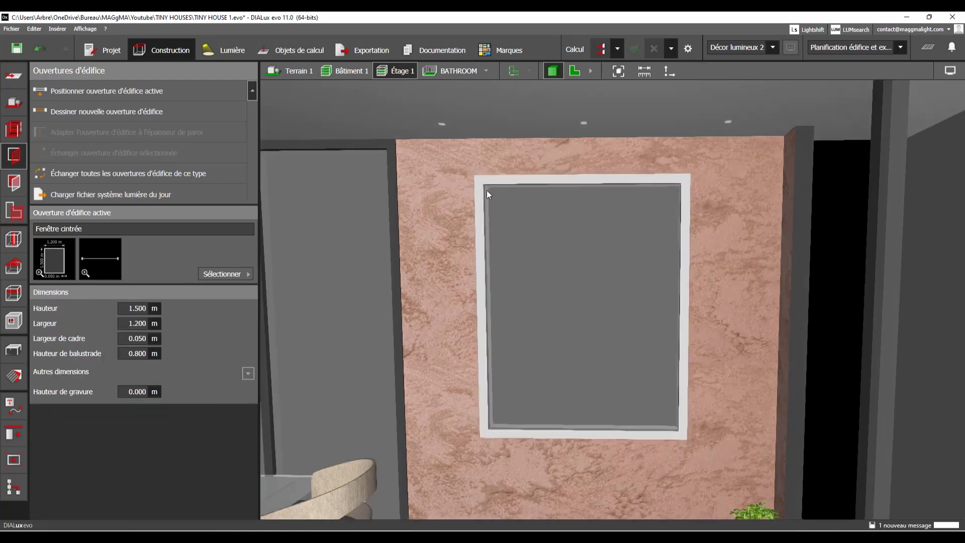
Select the straight-topped window and try a width of 1.5 m
click(542, 356)
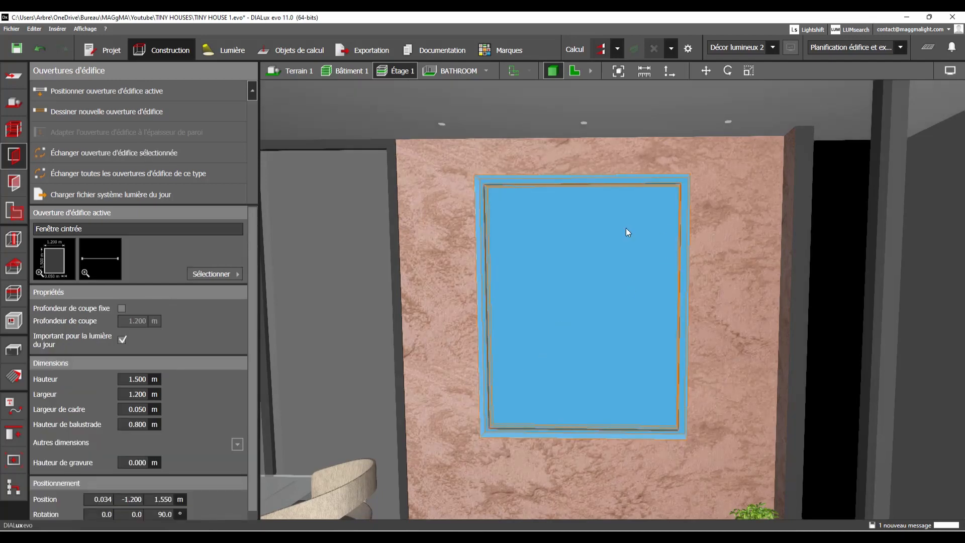
click(143, 395)
text(1.5)
key(Return)
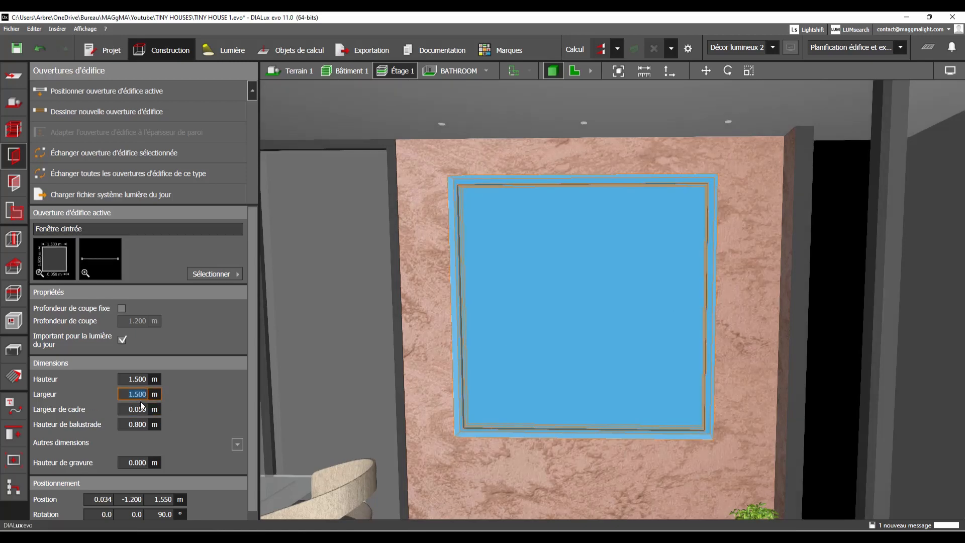
middle_drag(525, 328, 541, 312)
scroll(536, 318, down, 1)
right_drag(536, 318, 514, 258)
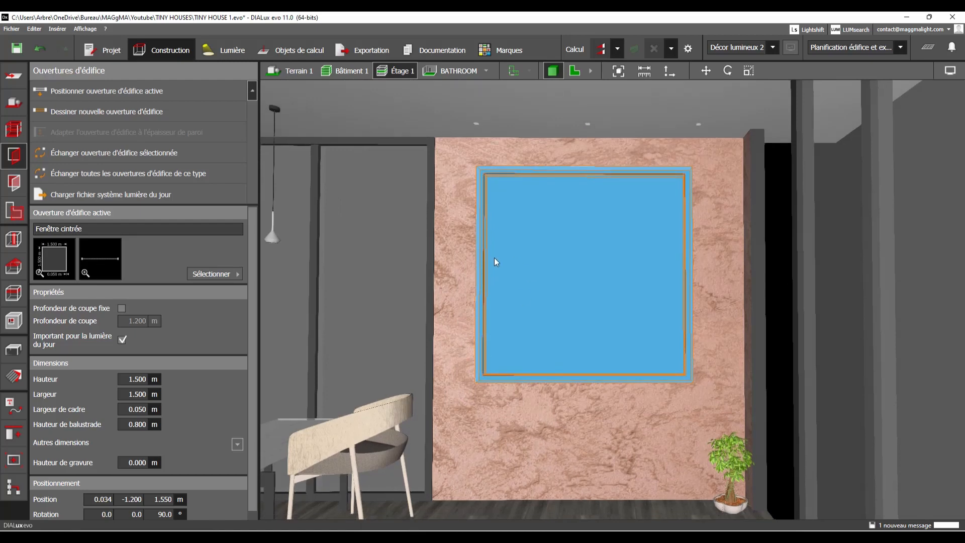
Resize the window to 1 m wide and 2.2 m high, with a Hauteur de balustrade of 0 m
click(144, 394)
text(1)
key(Return)
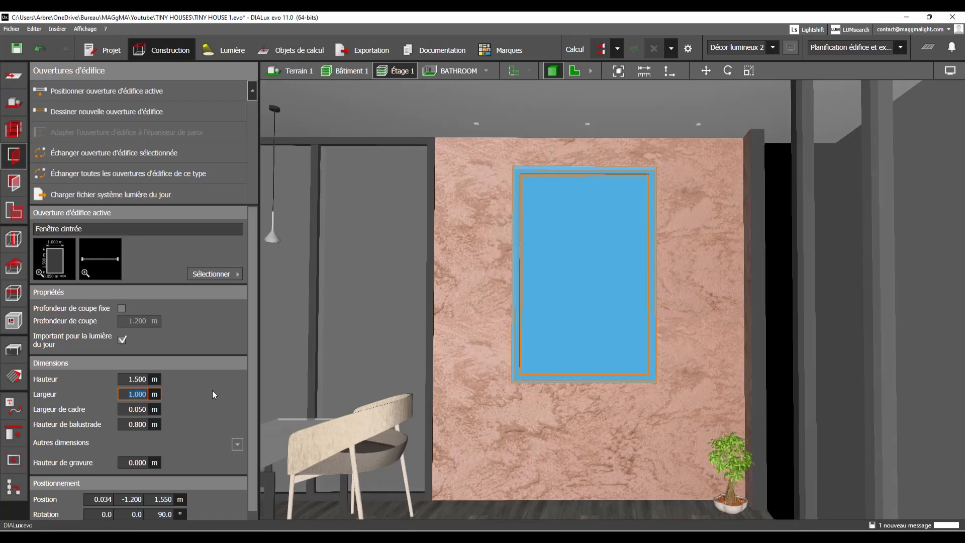
click(145, 379)
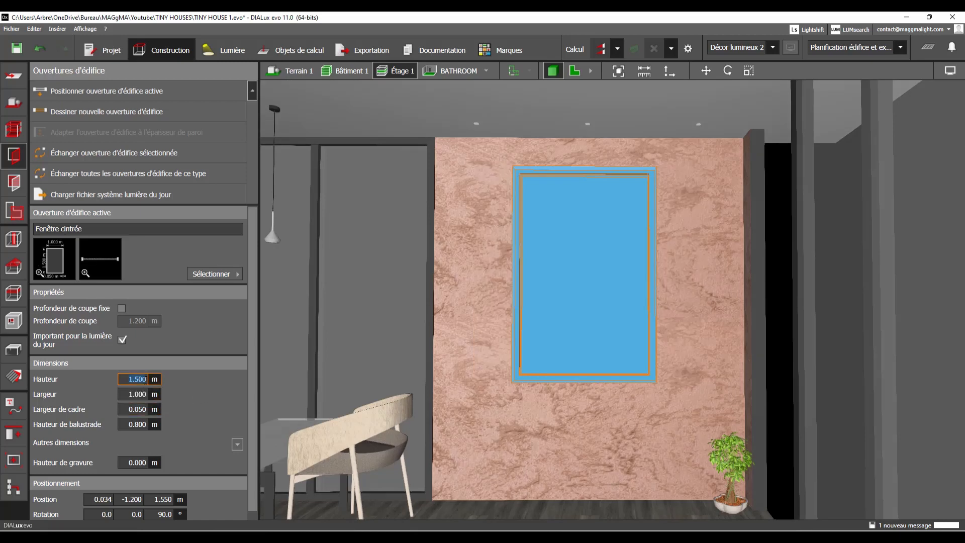
text(2.2)
key(Return)
click(139, 424)
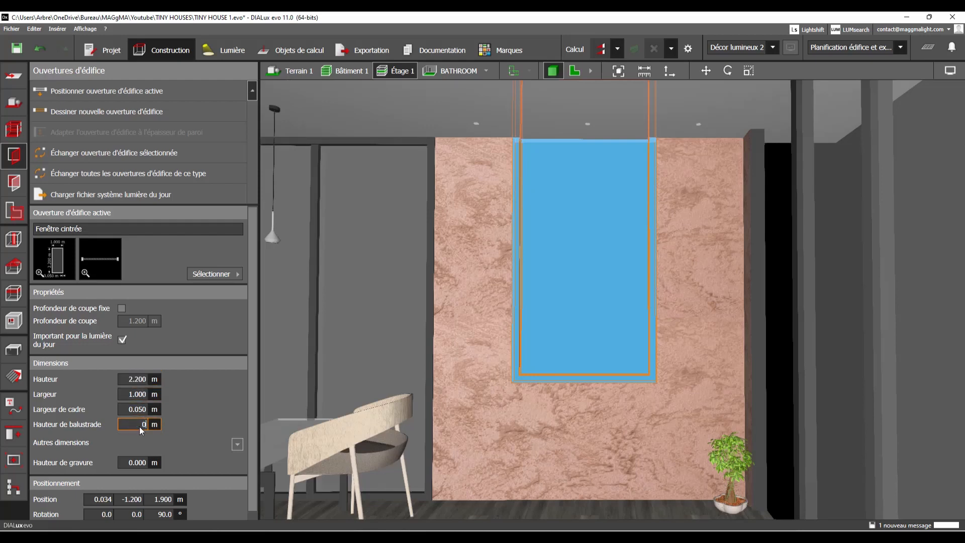
key(Return)
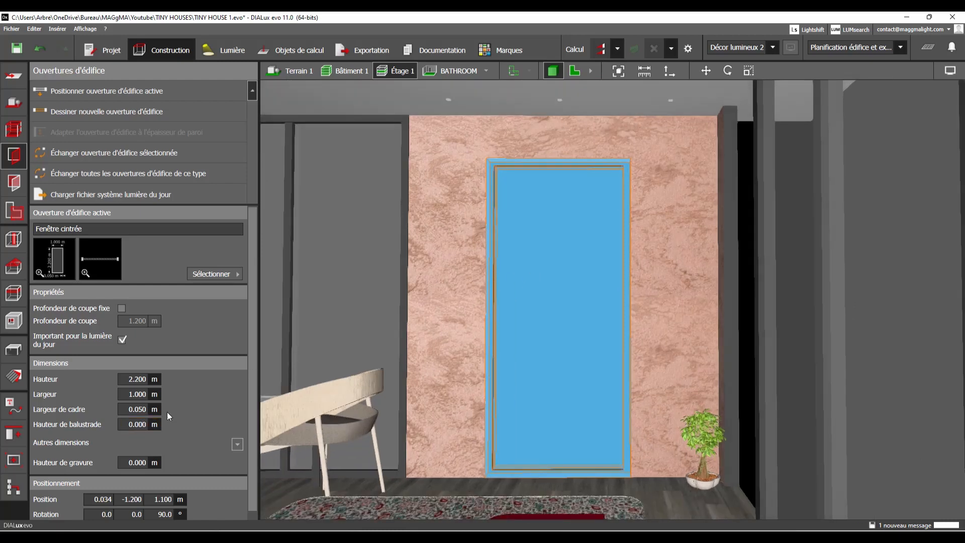
Arch the top of the door-sized window with a Hauteur de gravure of 0.2 m and deselect it
click(135, 466)
text(0.2)
key(Return)
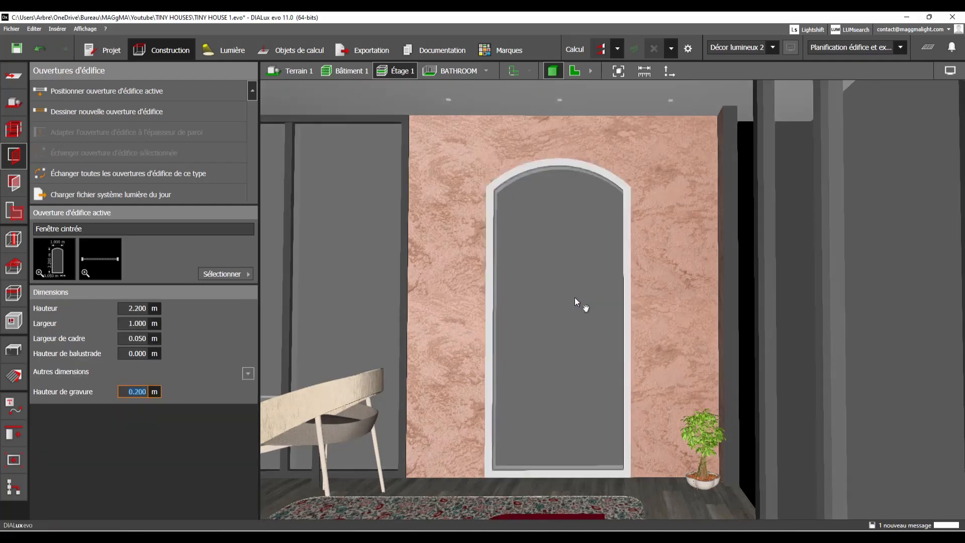
right_drag(574, 297, 565, 188)
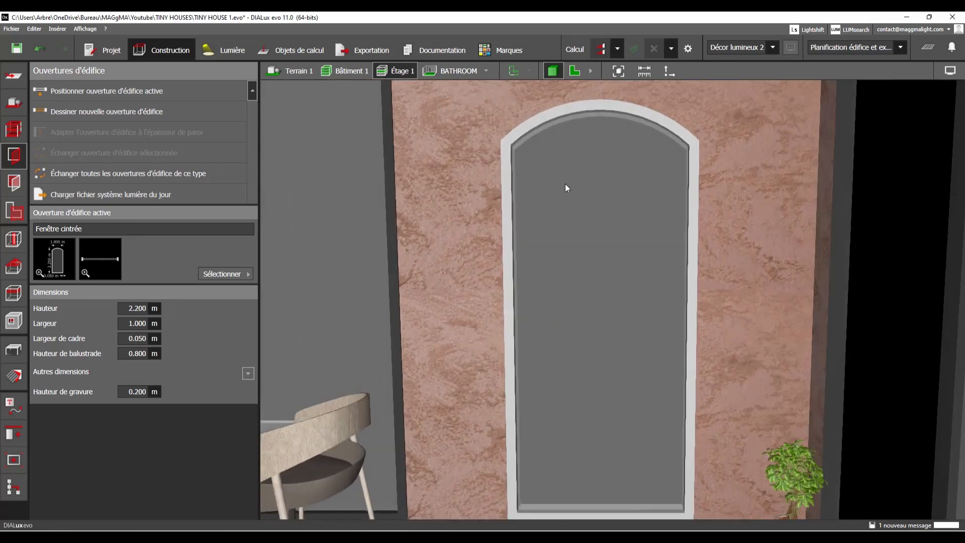
Pick the frame's DefaultMaterial and paint the glass pane of the arched opening with it to make a solid door
click(13, 376)
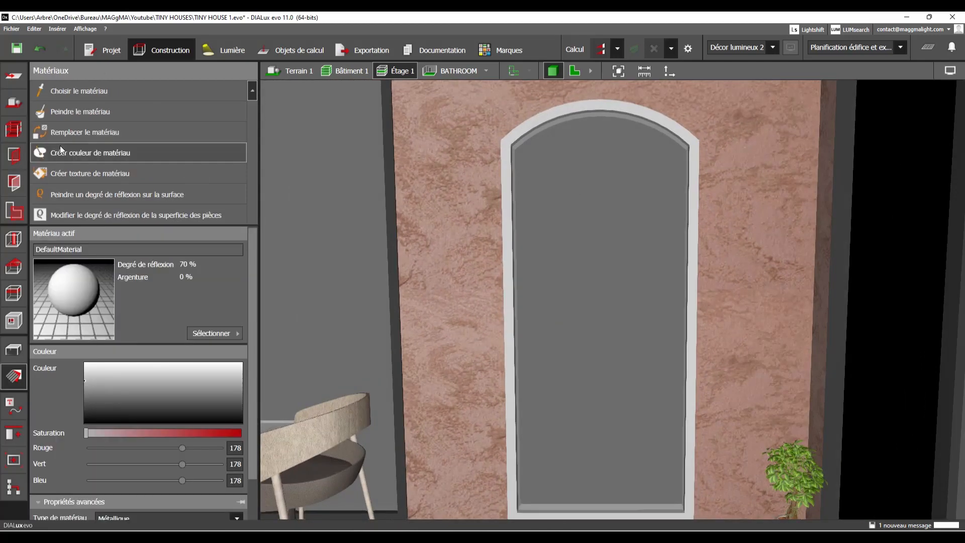
click(69, 90)
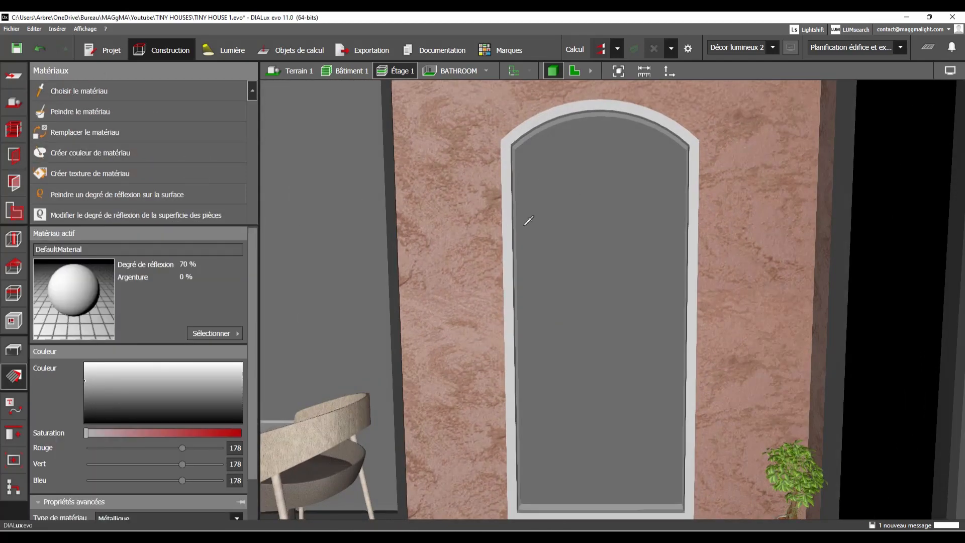
click(576, 271)
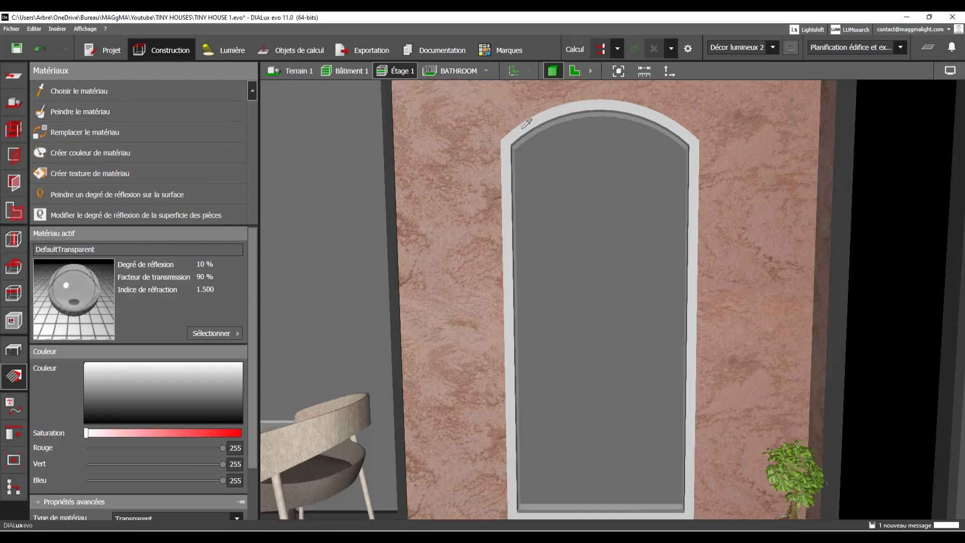
click(524, 126)
click(574, 272)
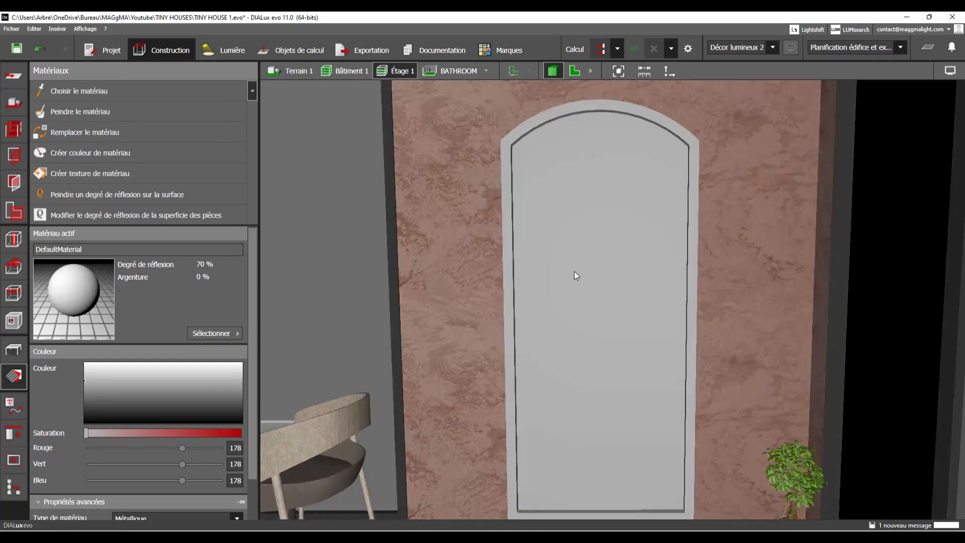
scroll(587, 275, down, 5)
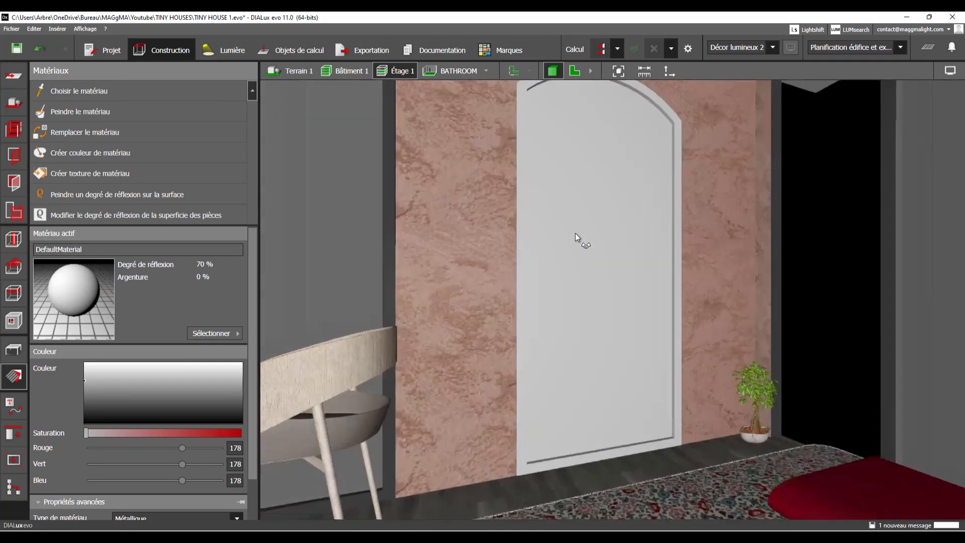
right_drag(570, 224, 383, 273)
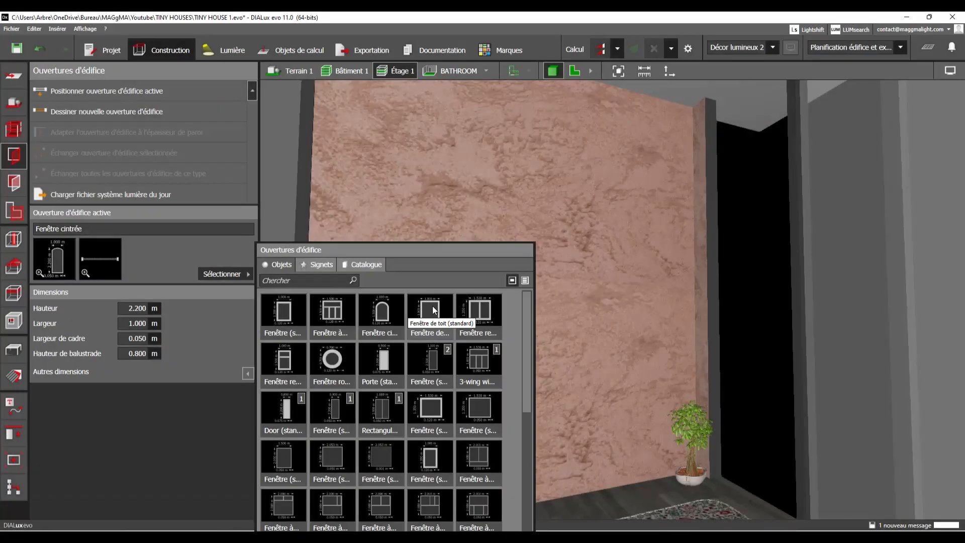
Choose Fenêtre de toit (standard) from the catalogue as the active opening and view the storey from above
click(434, 309)
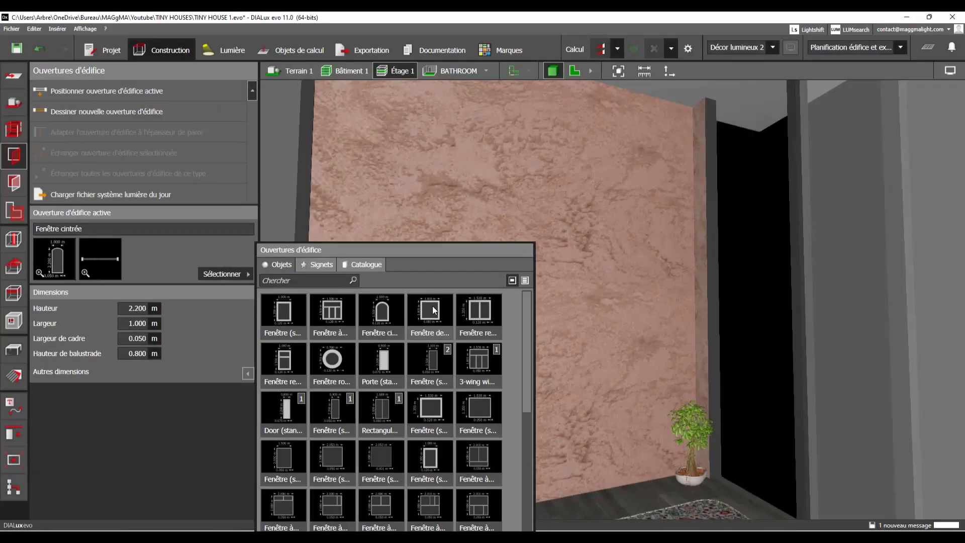
right_drag(553, 246, 528, 254)
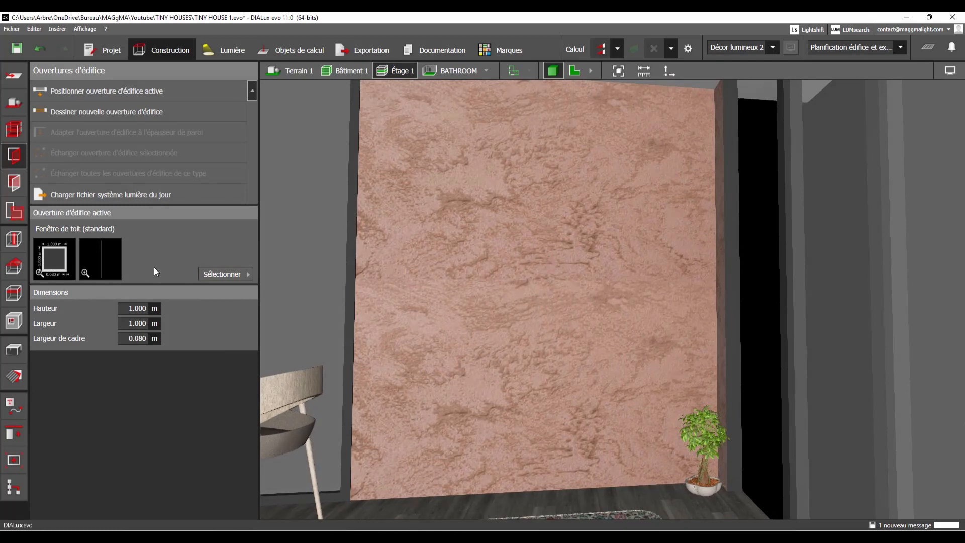
scroll(526, 298, down, 5)
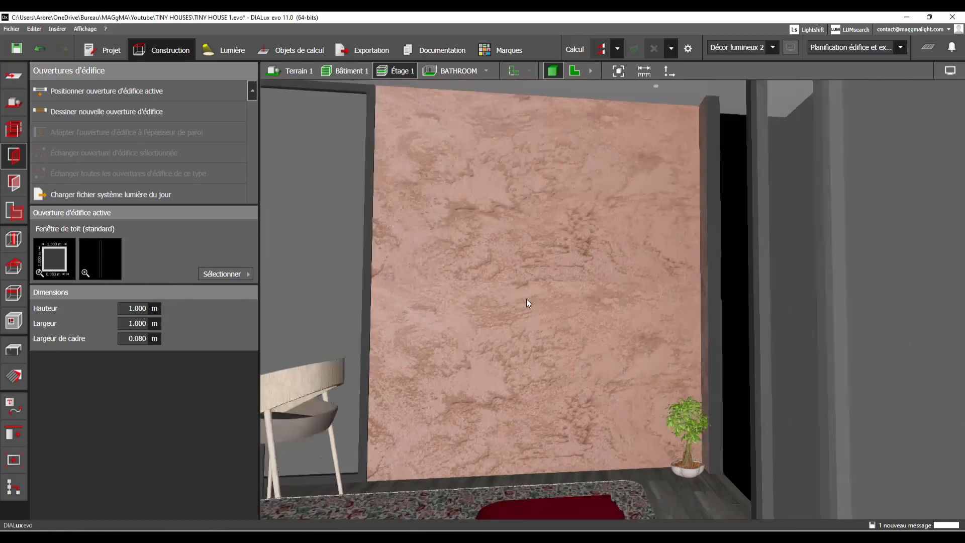
right_drag(526, 298, 530, 240)
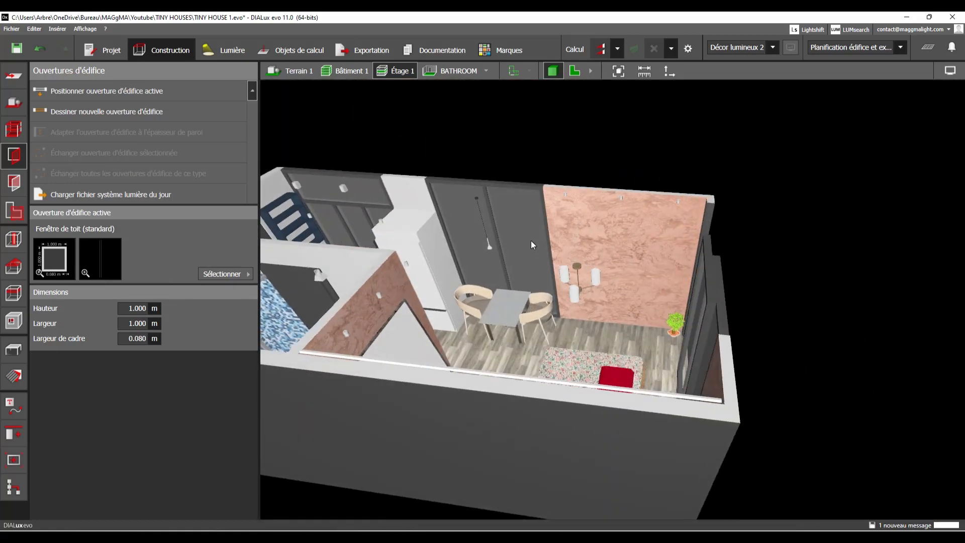
right_drag(537, 84, 514, 207)
Try to place the roof window from the storey view, between the dining table and the bed
drag(55, 262, 530, 366)
right_drag(458, 343, 462, 328)
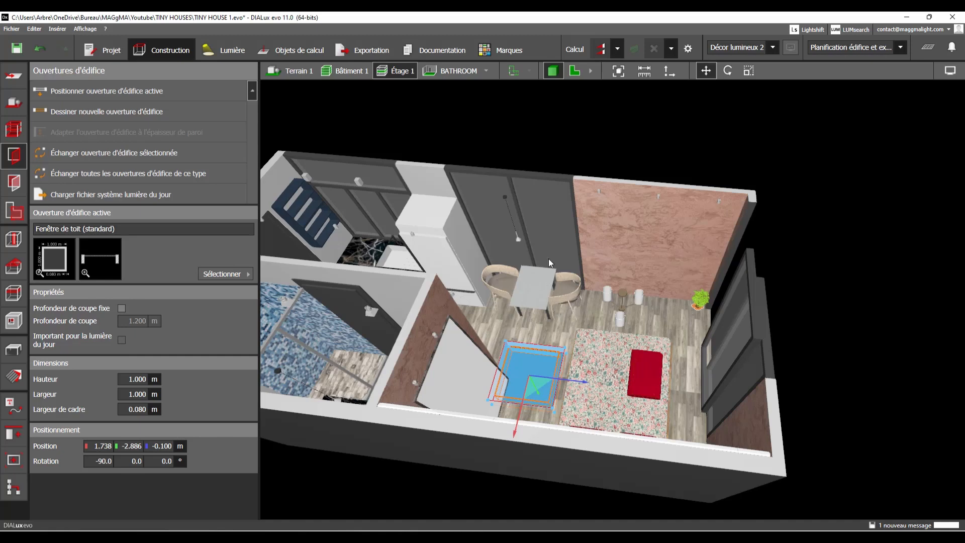
click(535, 264)
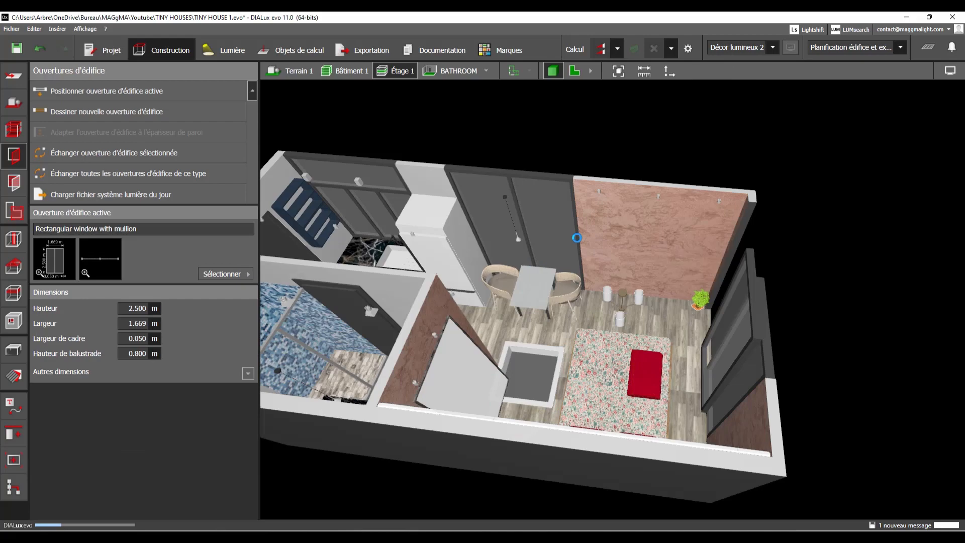
Position the roof window next to the dining table in the plan view and check it in 3D
click(575, 72)
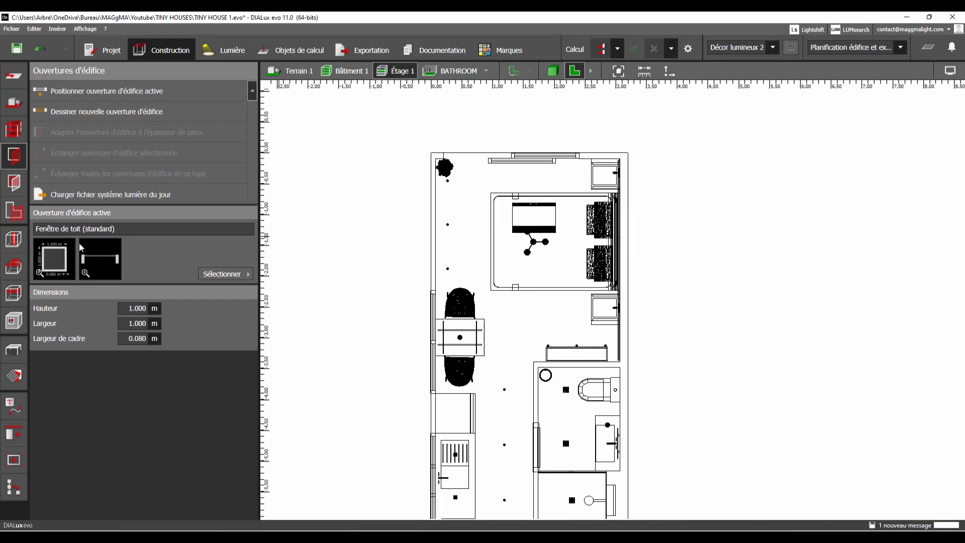
click(86, 93)
click(522, 331)
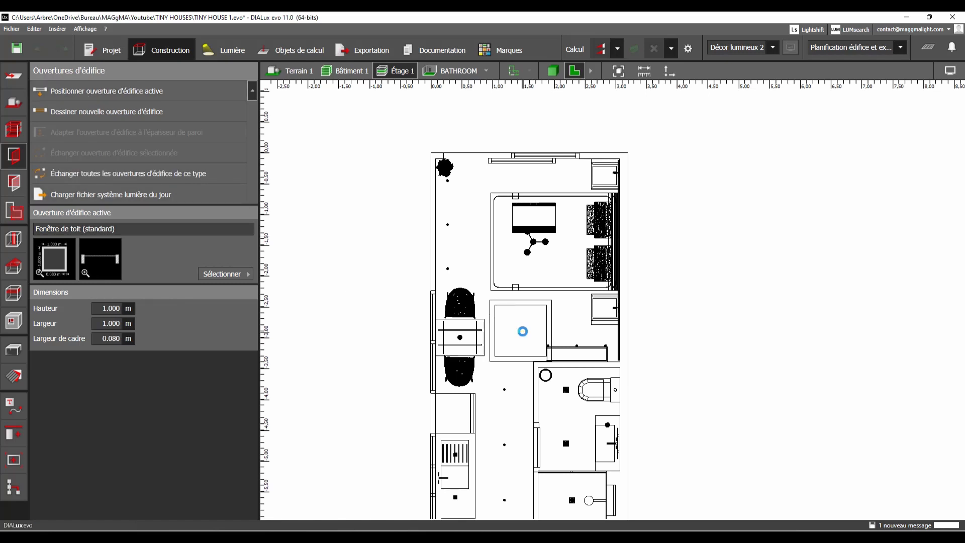
click(553, 70)
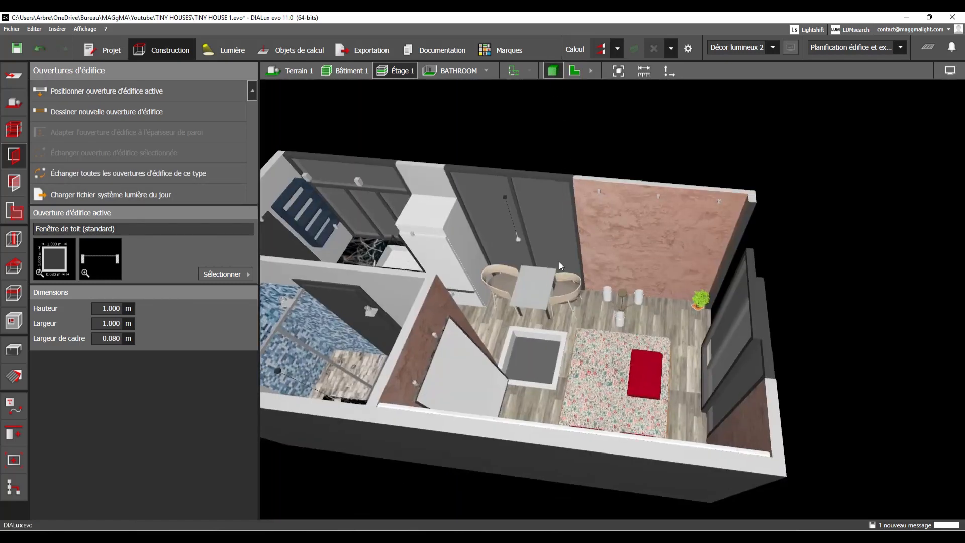
right_drag(559, 262, 522, 279)
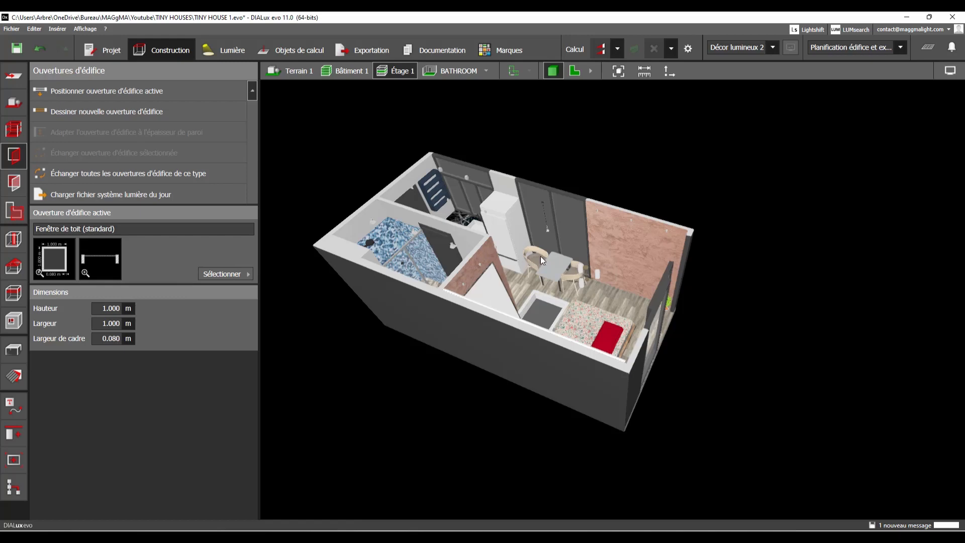
Delete the roof window that sits in the storey's floor
right_drag(540, 255, 568, 336)
click(570, 339)
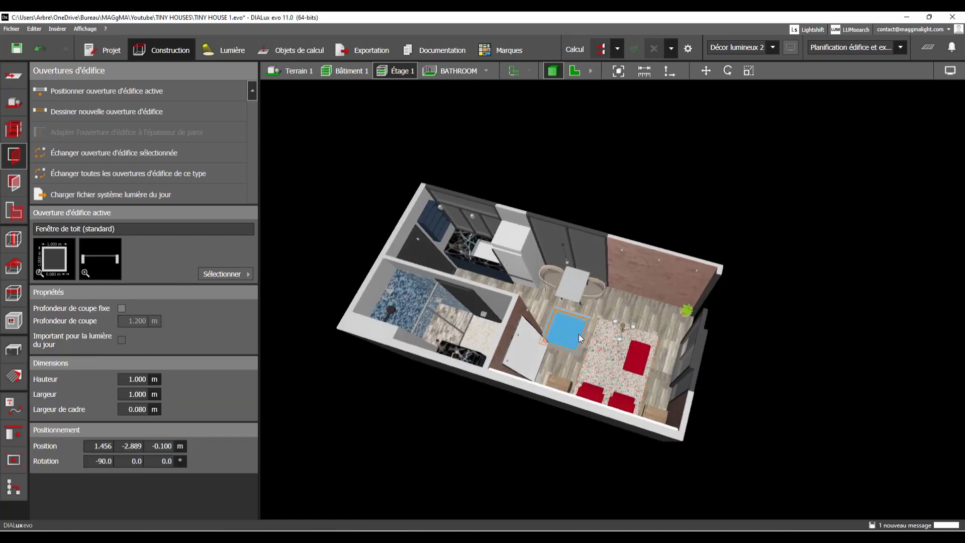
key(Delete)
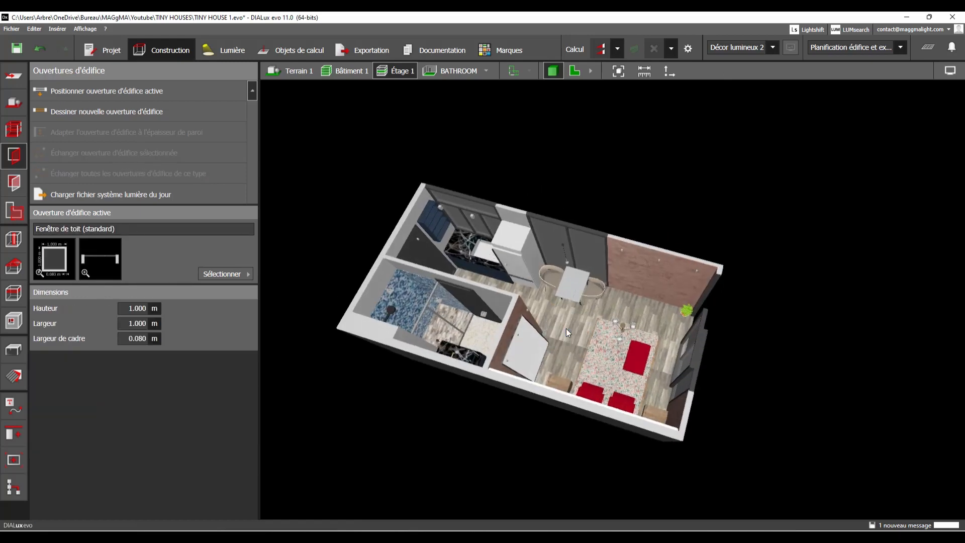
Switch to Terrain 1 and place the Fenêtre de toit (standard) on the tiny house's roof, above the living area
right_drag(483, 149, 537, 200)
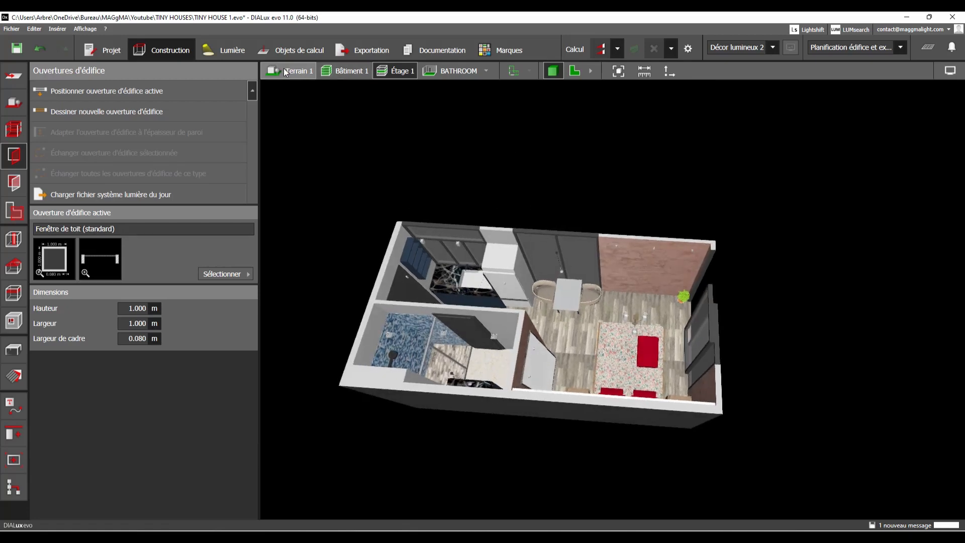
click(309, 71)
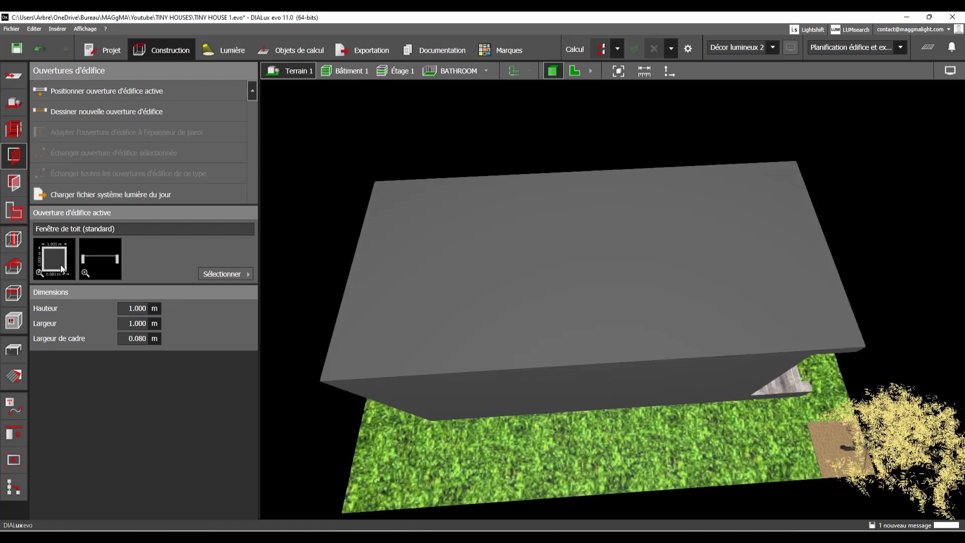
drag(61, 266, 284, 260)
drag(581, 260, 627, 237)
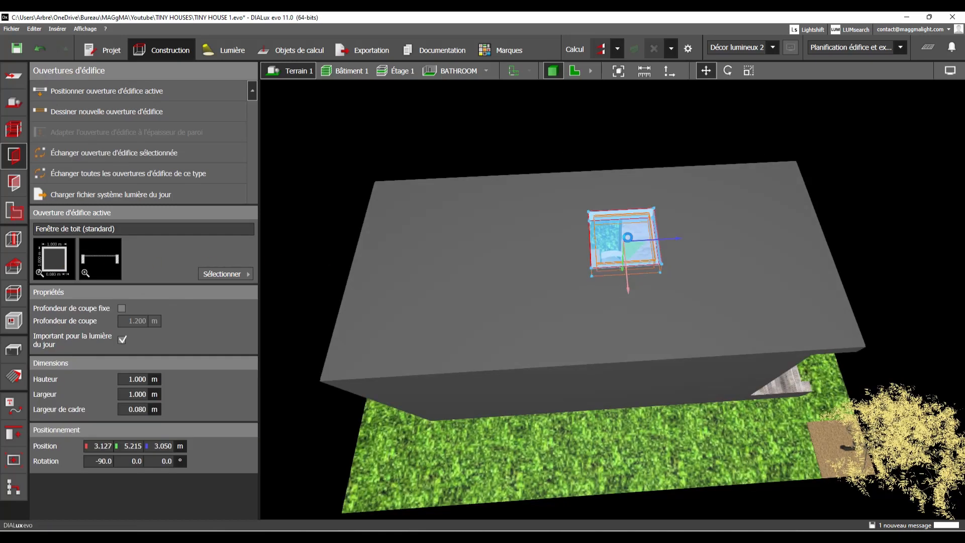
Set the roof window's Hauteur to 1.5 m and its Largeur to 2 m
scroll(551, 241, up, 5)
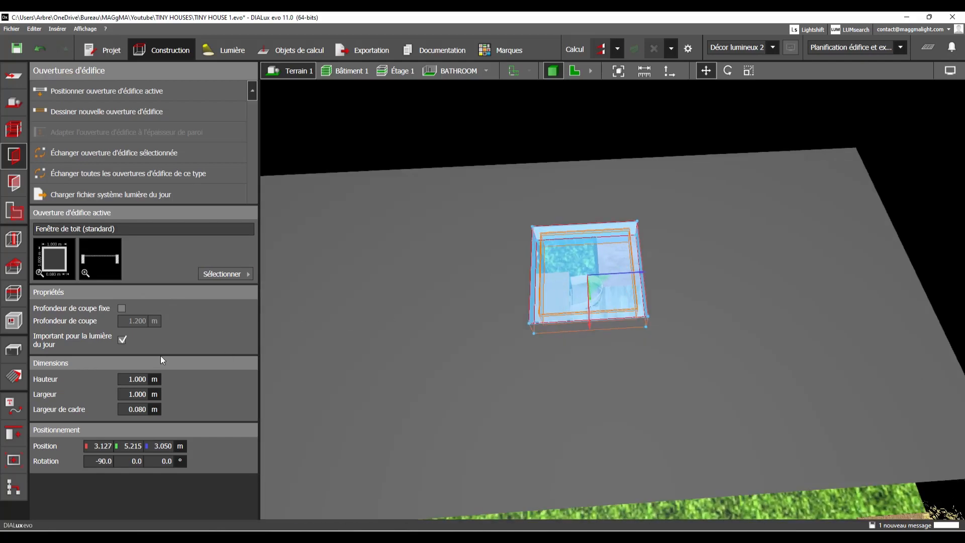
click(137, 379)
text(1.5)
key(Return)
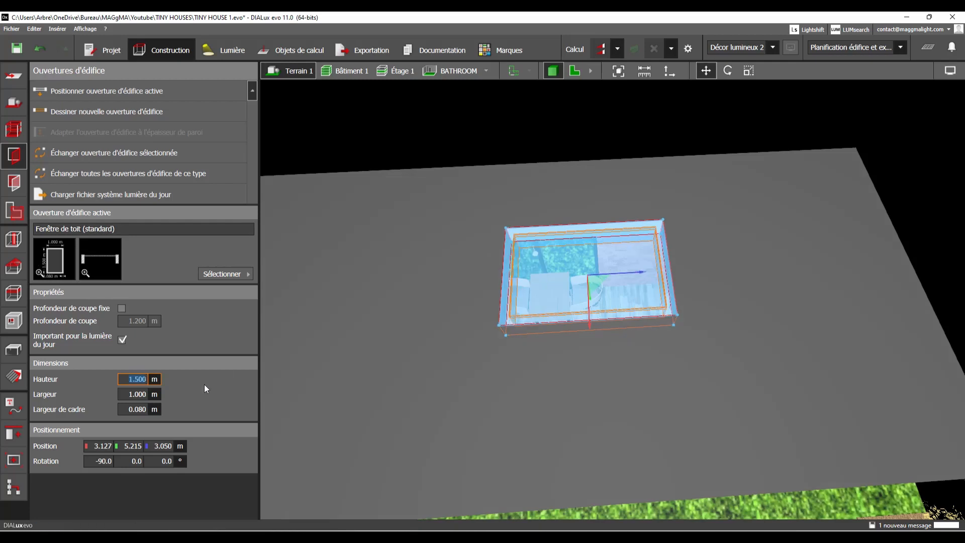
click(131, 394)
text(2)
key(Return)
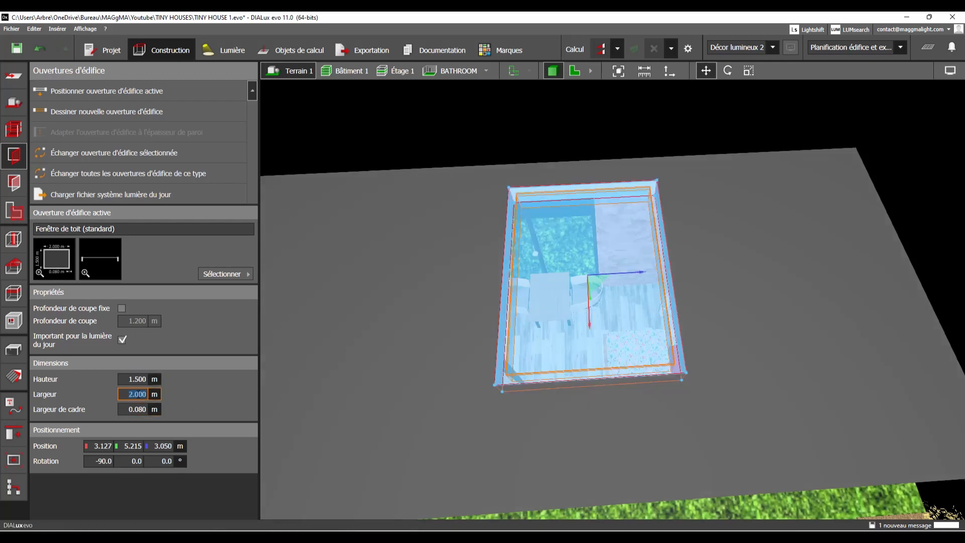
Move the roof window in the plan view towards the bed, to a position of about 3.52 m by 5.25 m
click(575, 72)
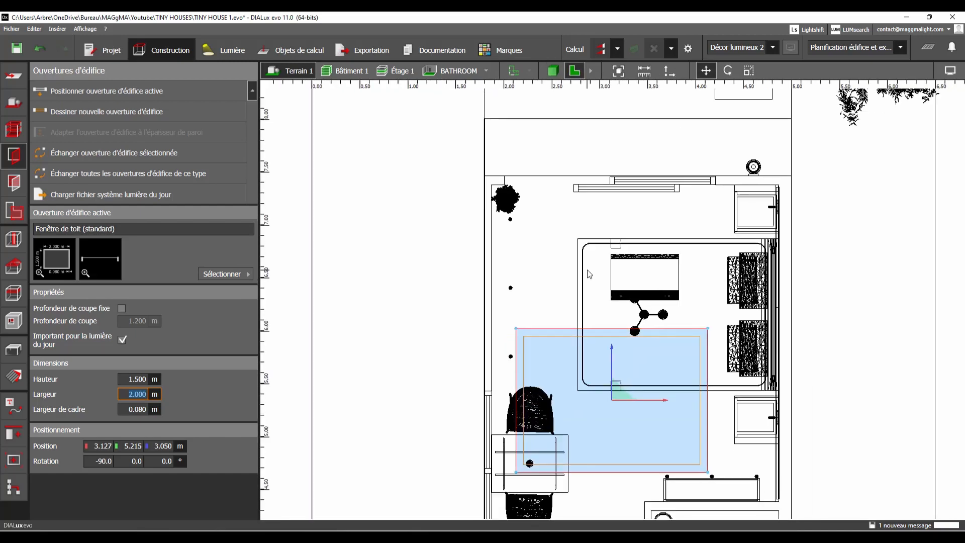
drag(596, 334, 625, 334)
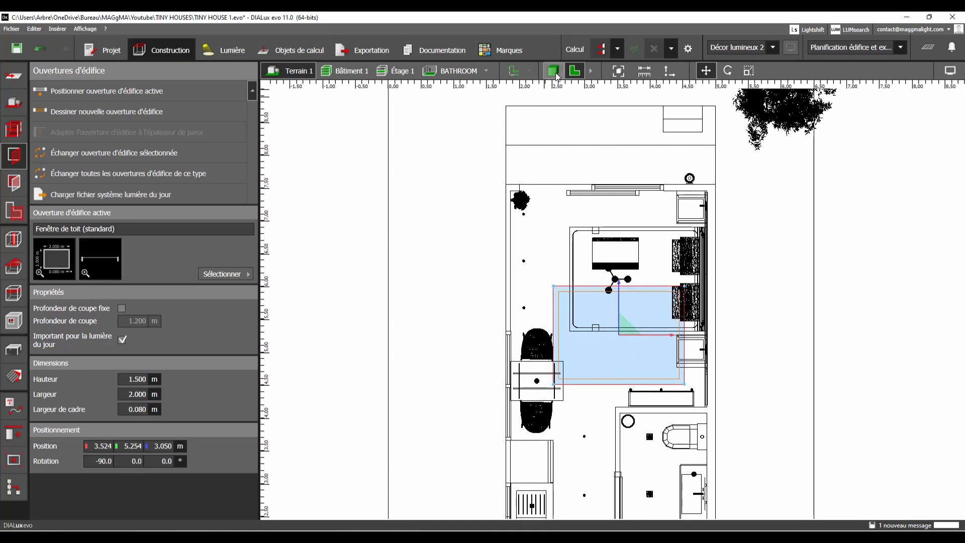
Switch to the 3D view, select the roof window from below and set its Largeur de cadre to 0.001 m
click(553, 71)
key(Escape)
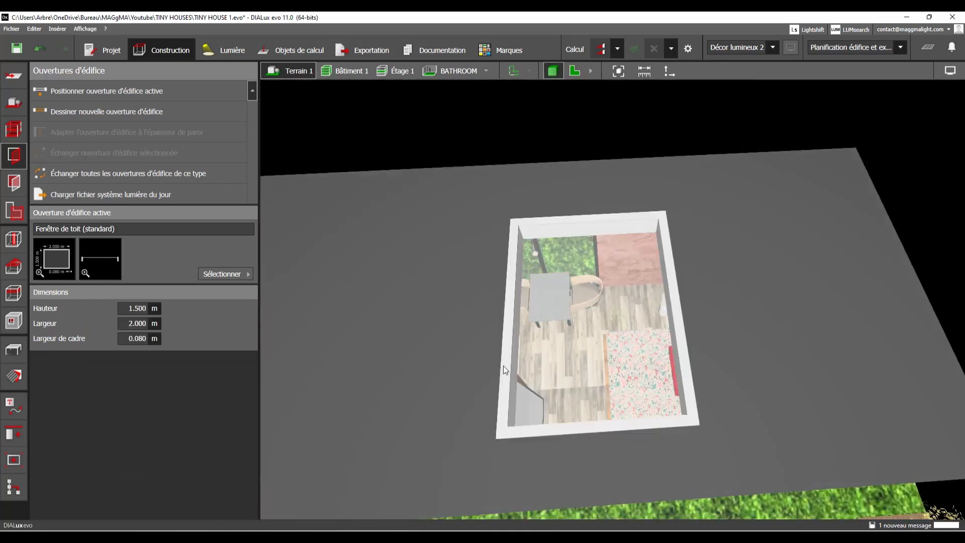
right_drag(503, 366, 692, 298)
click(653, 271)
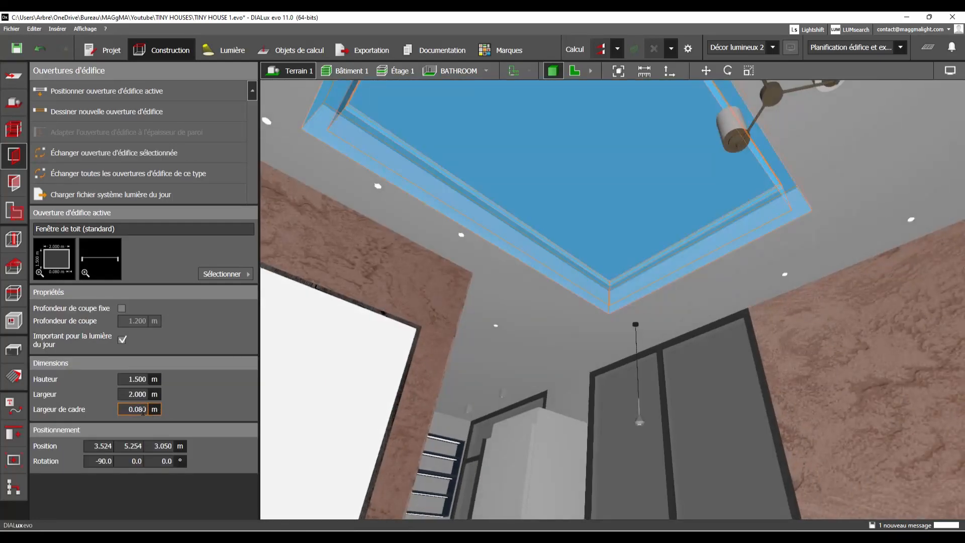
double_click(138, 409)
text(0.001)
key(Return)
click(505, 322)
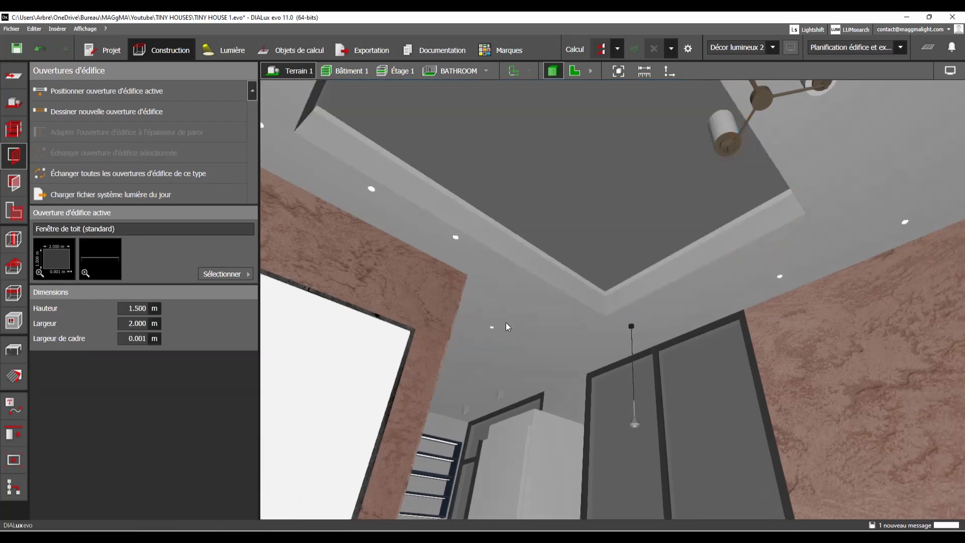
right_drag(506, 326, 585, 341)
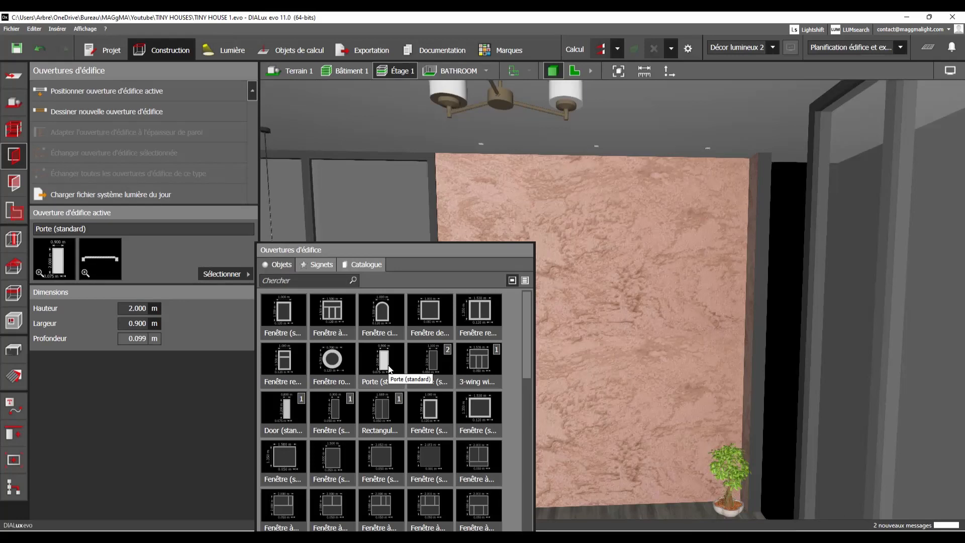
Choose Porte (standard) as the active opening and place it on the interior side of the pink textured wall on Étage 1
click(388, 364)
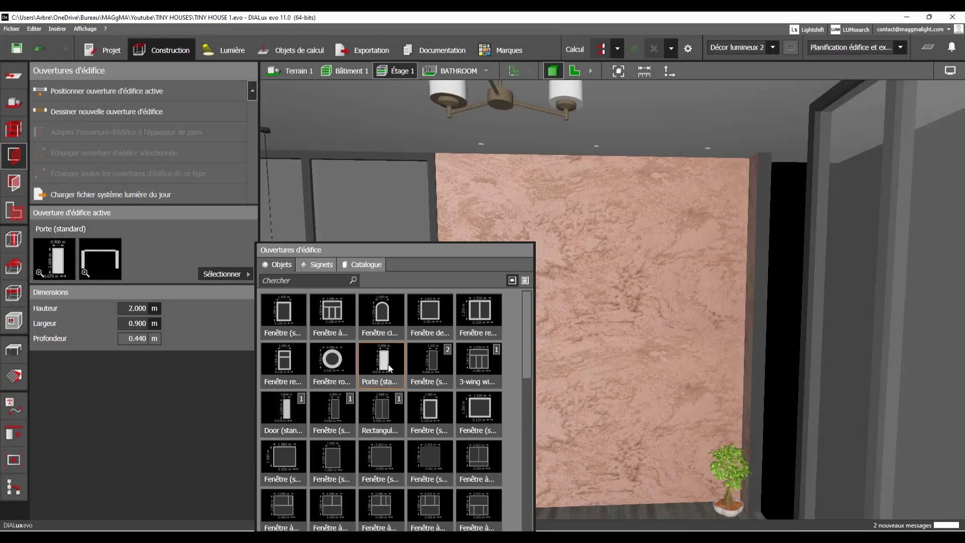
click(197, 327)
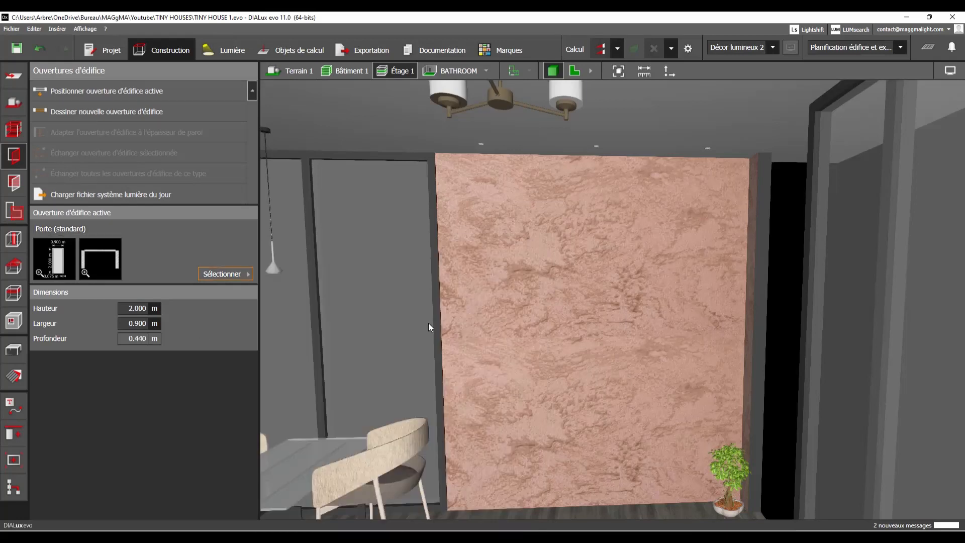
click(141, 308)
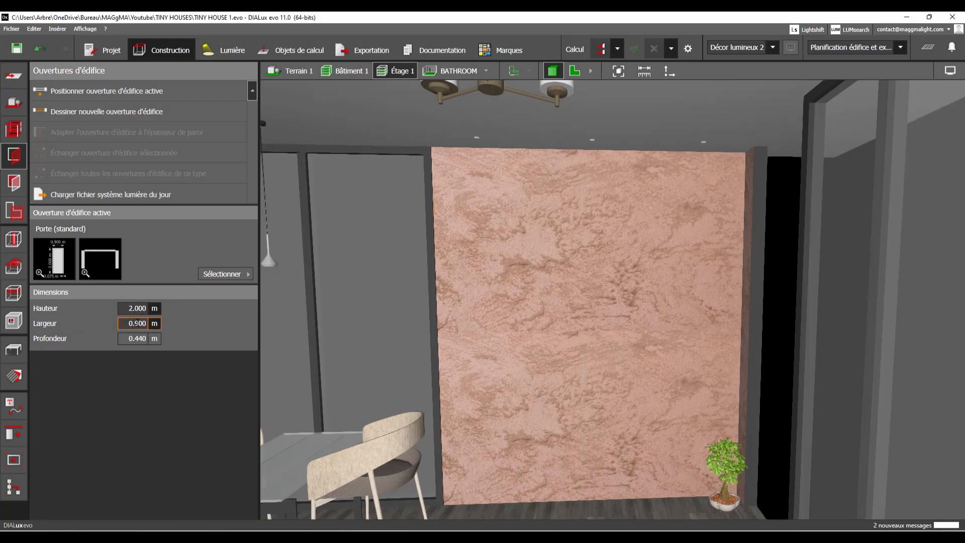
click(121, 90)
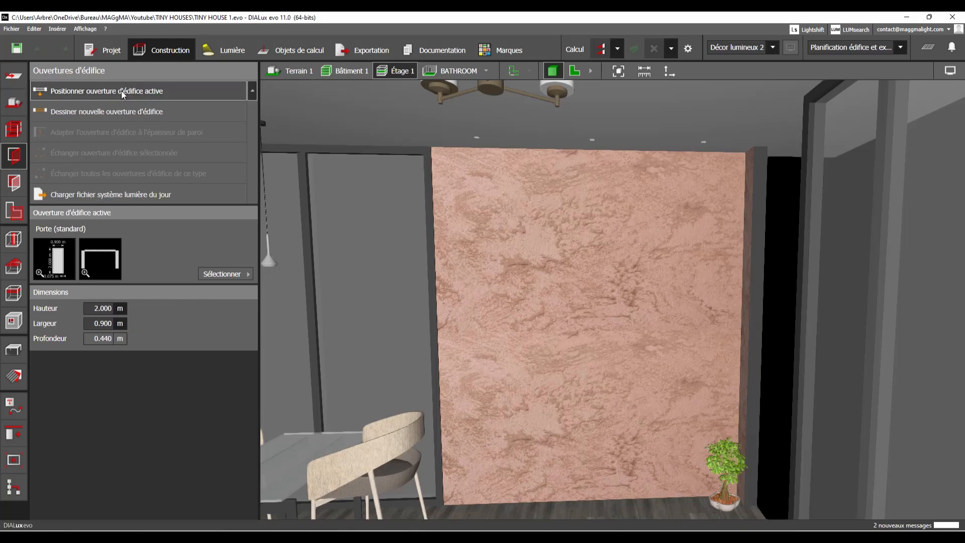
click(587, 324)
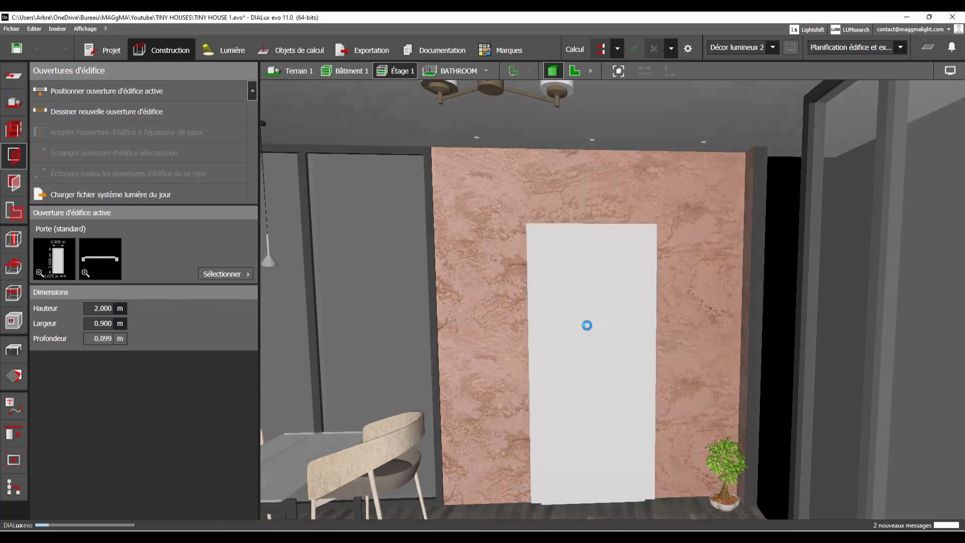
Delete the door placed from the interior side of the textured wall
middle_drag(587, 324, 668, 262)
click(566, 308)
key(Delete)
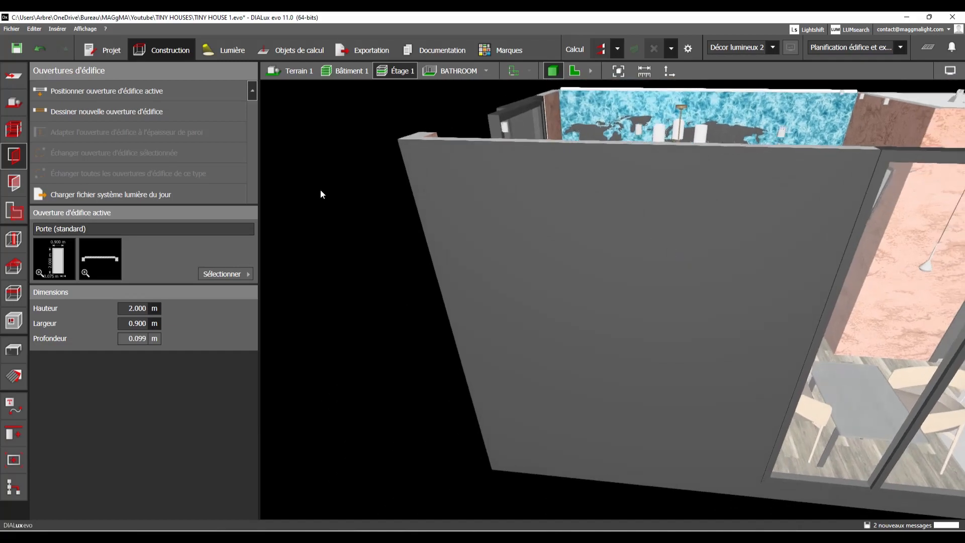
Place the Porte (standard) from the exterior side of the same wall, and delete it after viewing it from indoors
click(80, 91)
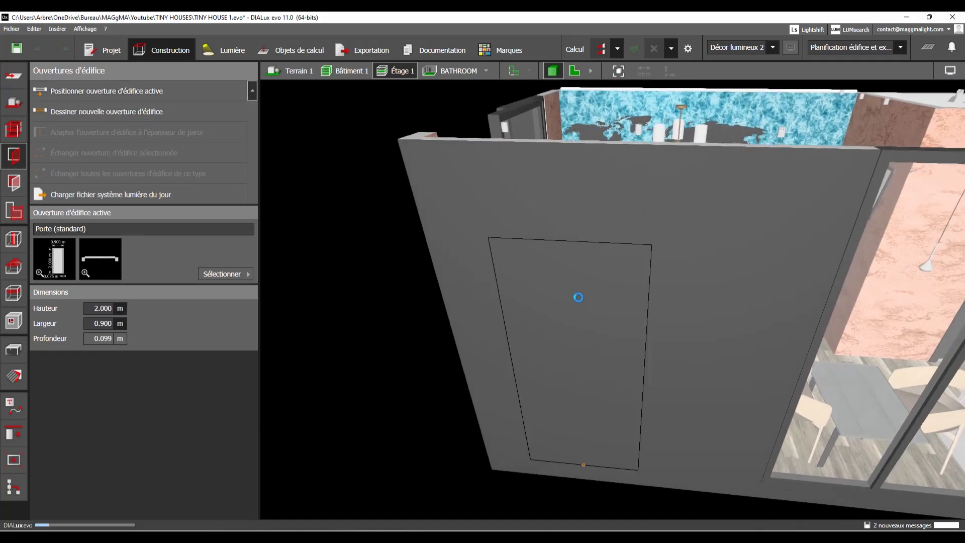
click(583, 302)
middle_drag(551, 326, 617, 299)
middle_drag(550, 282, 599, 270)
click(598, 271)
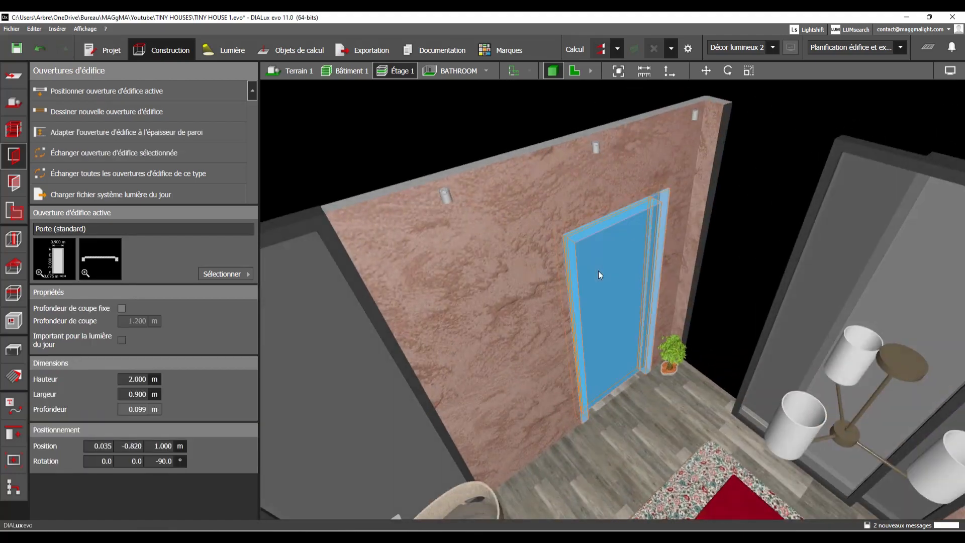
key(Delete)
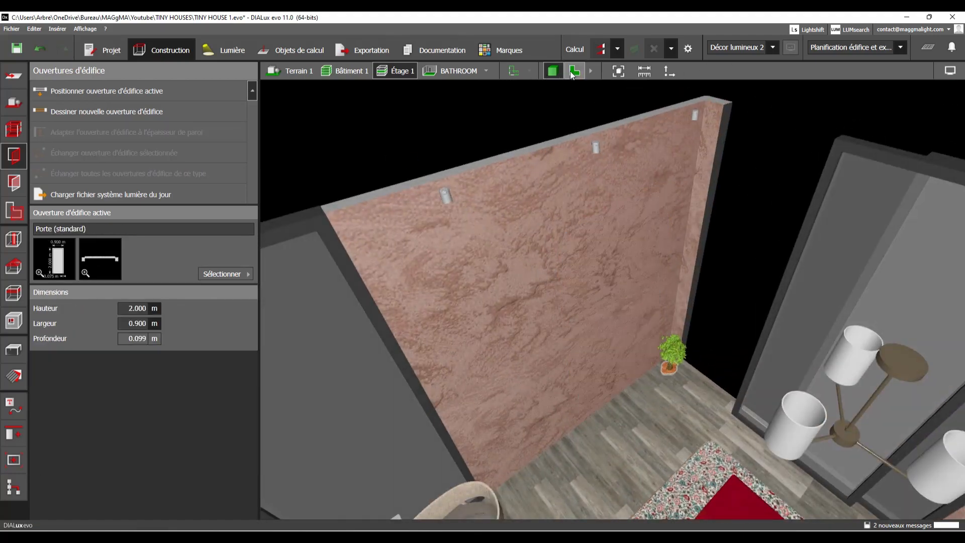
In the plan view, draw a Porte (standard) about 0.694 m wide along the wall's inner face, between the plant and the chair
click(571, 71)
scroll(525, 241, up, 2)
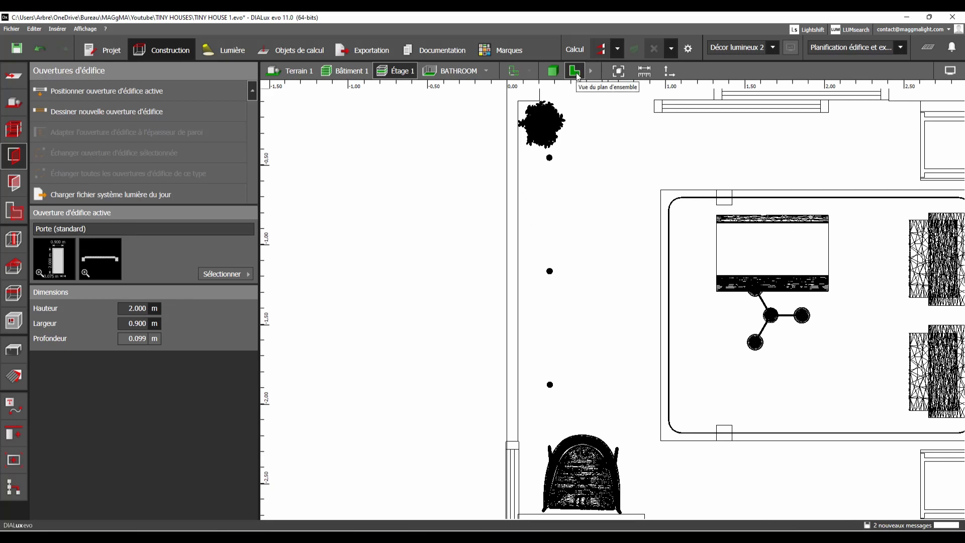
middle_drag(418, 226, 412, 244)
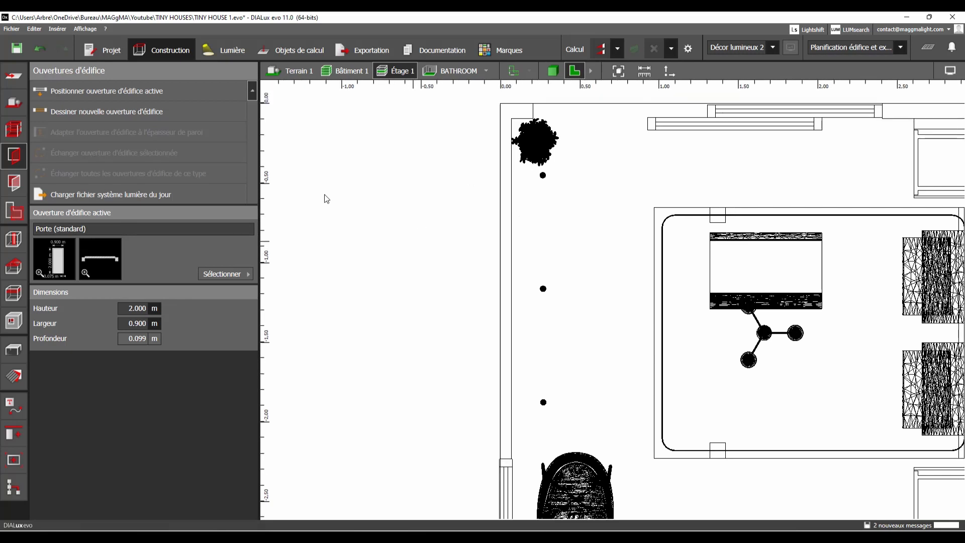
click(79, 114)
scroll(544, 276, up, 5)
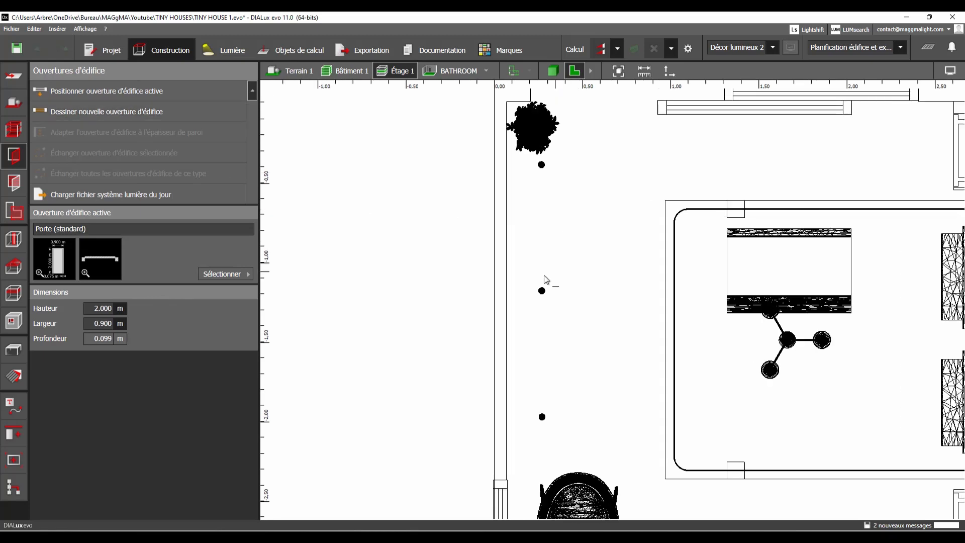
scroll(495, 292, down, 3)
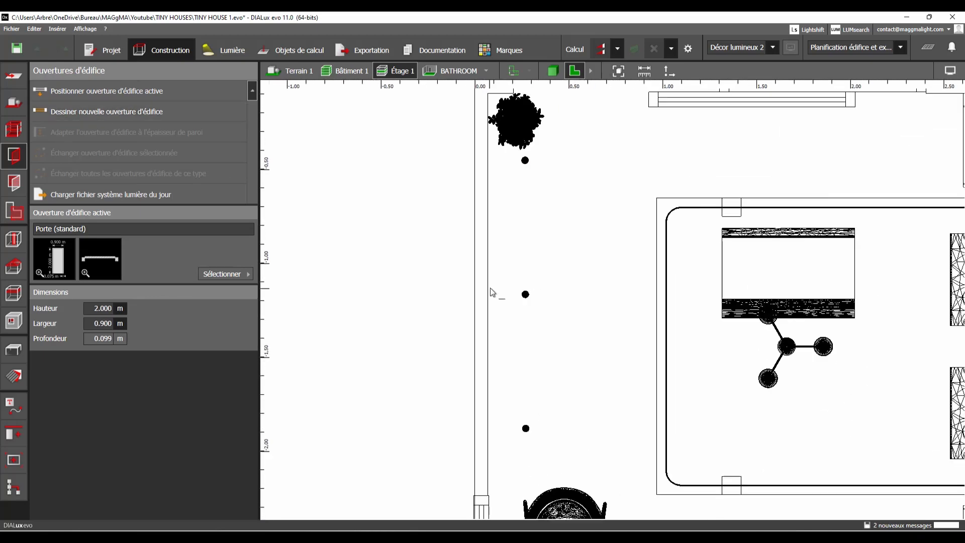
click(488, 330)
click(491, 200)
scroll(478, 249, up, 2)
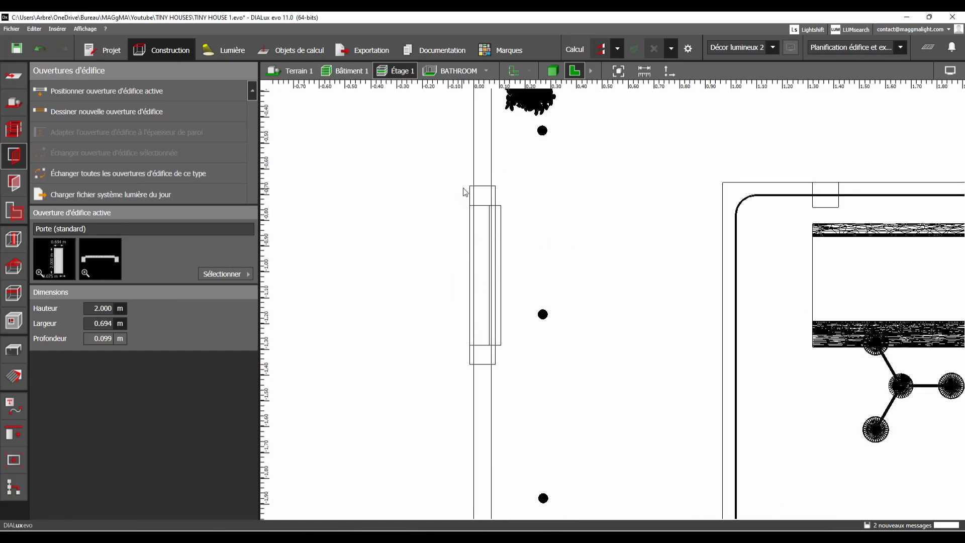
Check the drawn door in 3D, and rotate it by 180° in the plan view
click(552, 71)
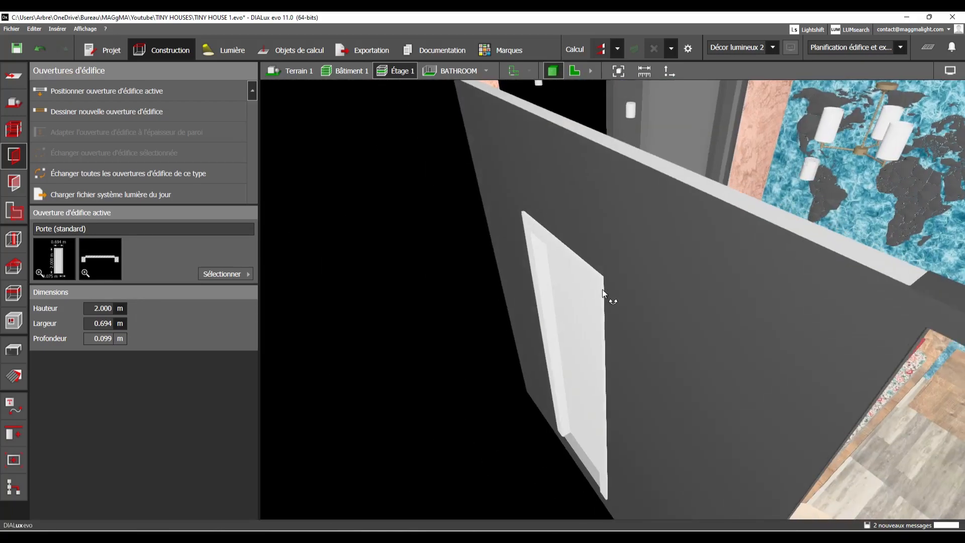
click(574, 70)
click(515, 244)
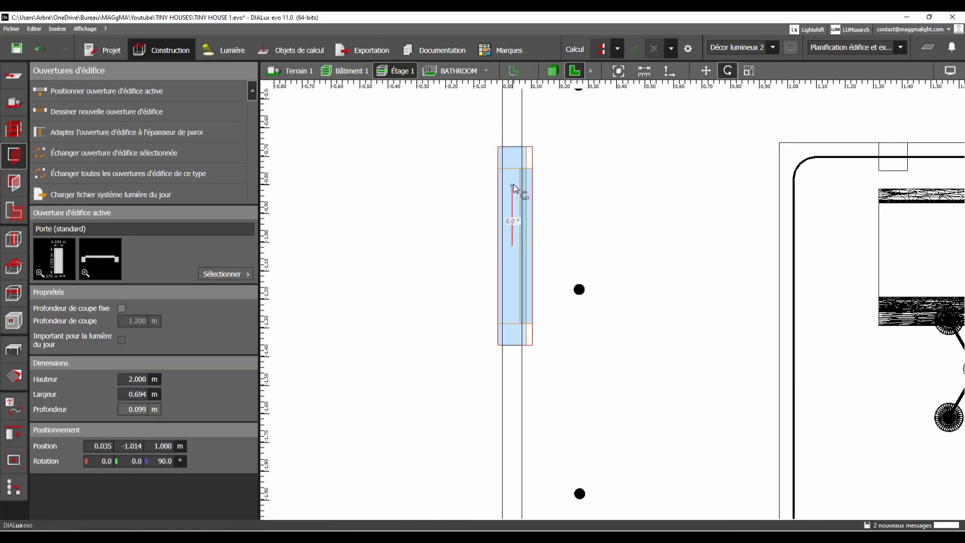
drag(514, 184, 512, 311)
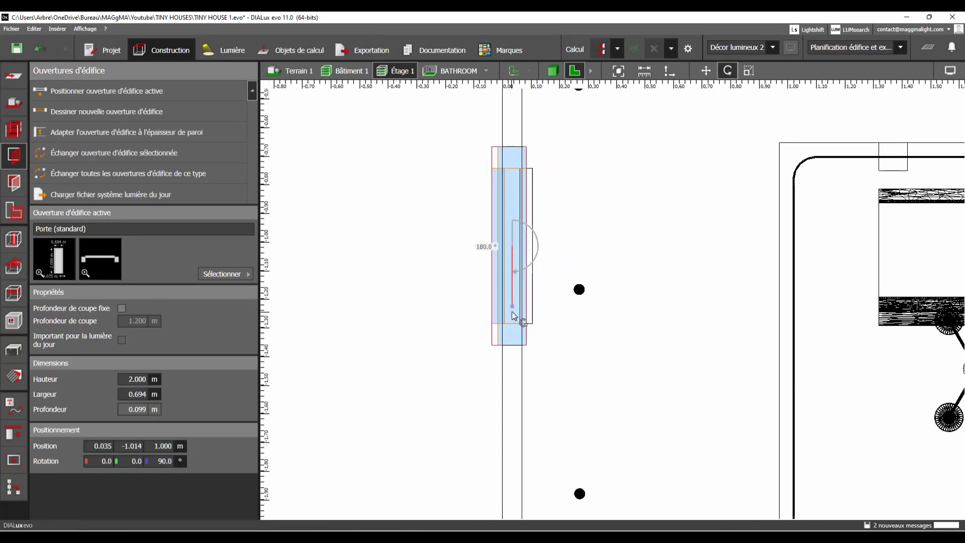
Delete the rotated door and draw another one about 0.695 m wide along the same wall's outer face
middle_drag(524, 258, 528, 251)
key(Delete)
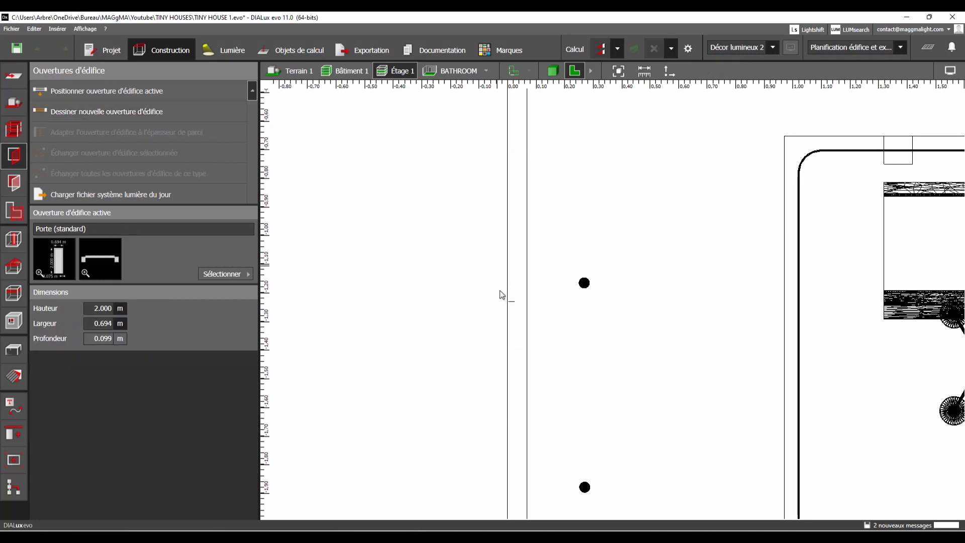
click(507, 312)
click(511, 115)
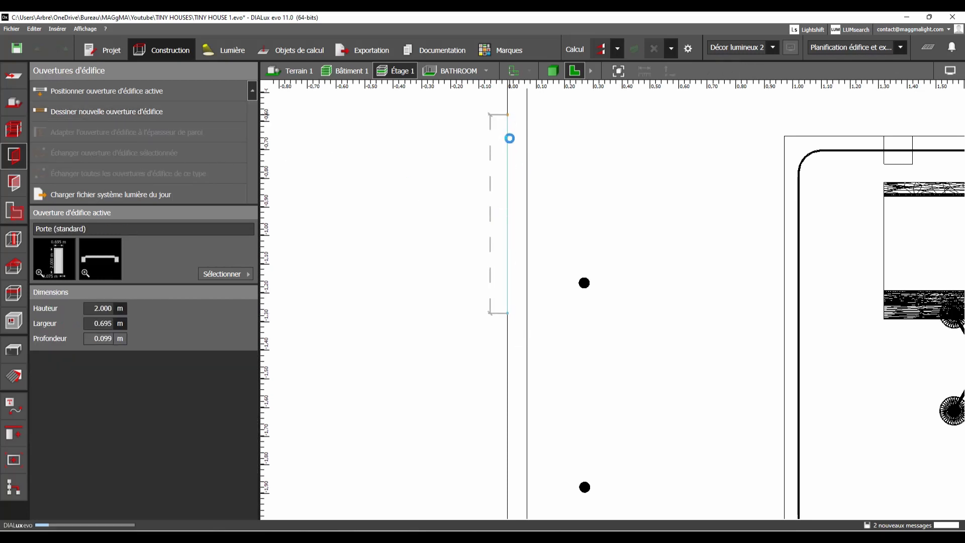
scroll(510, 185, down, 2)
middle_drag(511, 203, 507, 242)
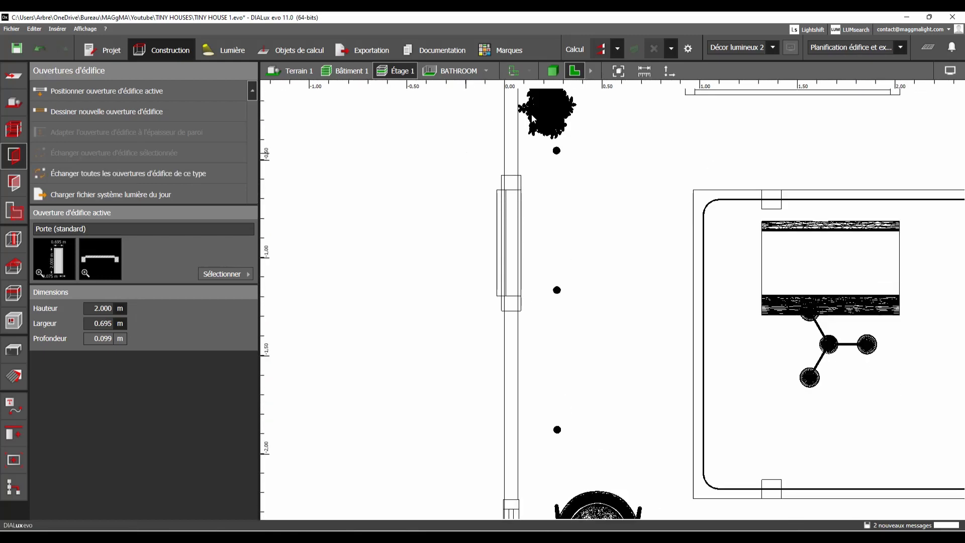
View the redrawn door in 3D, and set its Hauteur to 2.5 m and its Largeur to 2 m
click(558, 72)
click(586, 294)
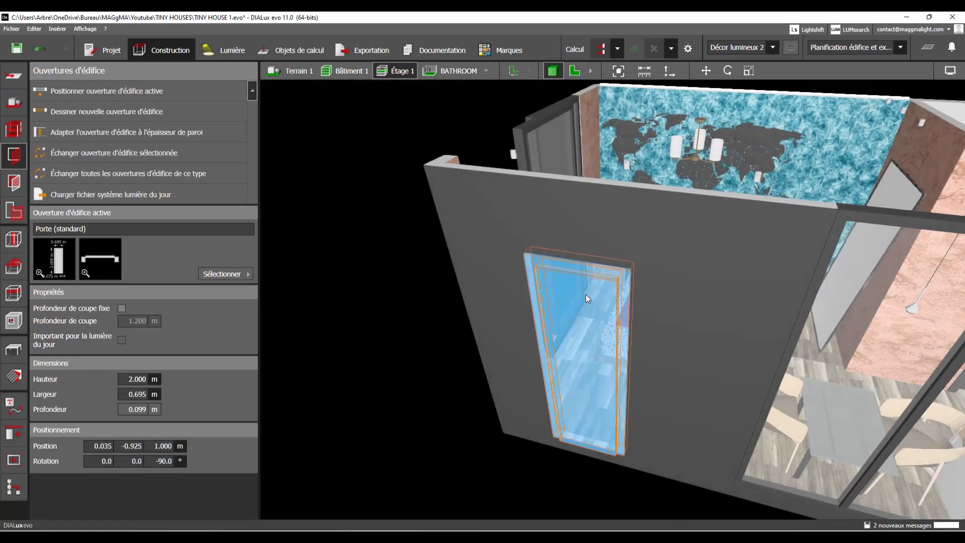
click(573, 71)
click(130, 379)
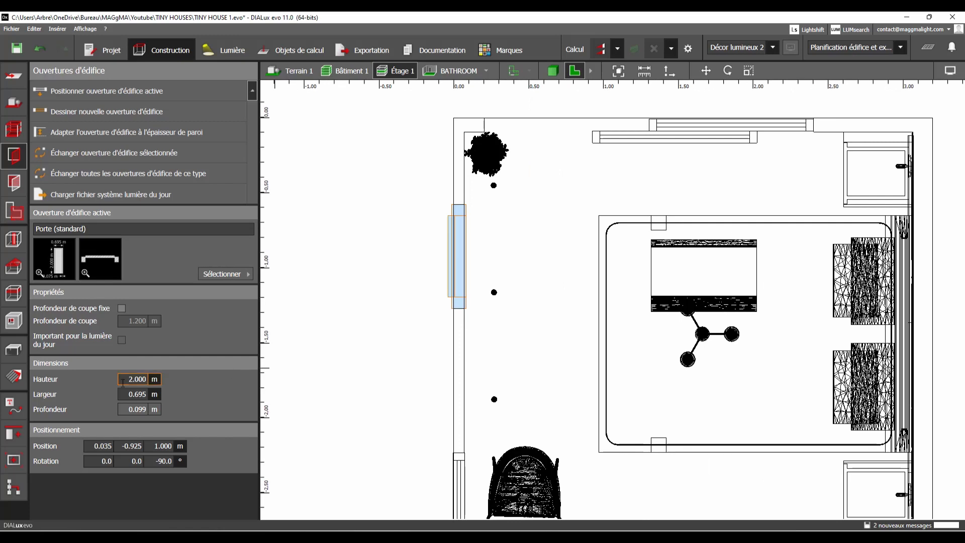
double_click(131, 379)
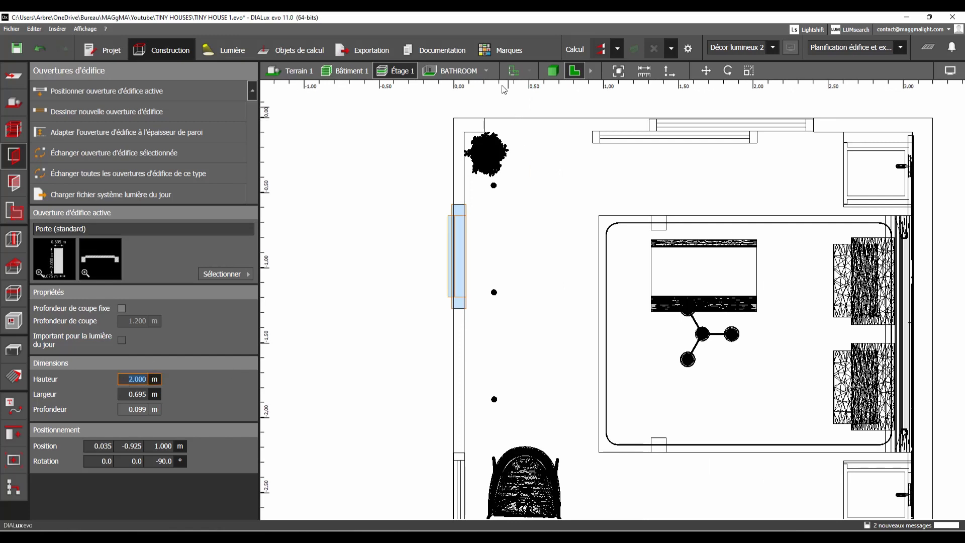
click(553, 71)
double_click(544, 309)
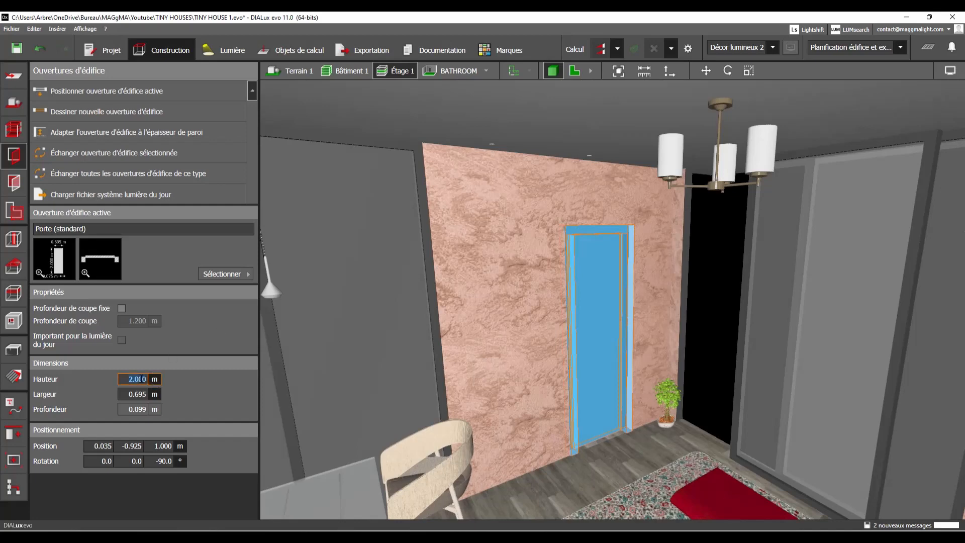
text(2.5)
key(Return)
key(Tab)
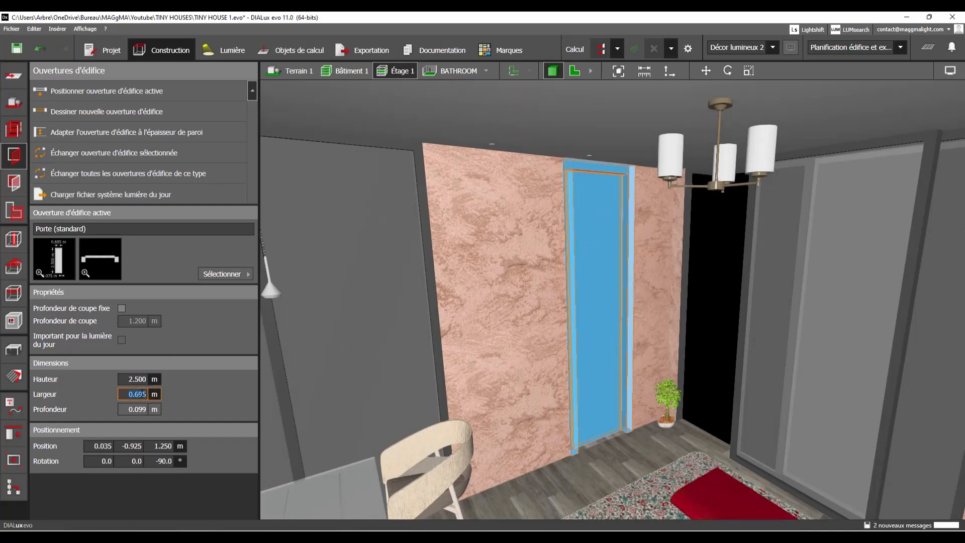
text(2)
key(Return)
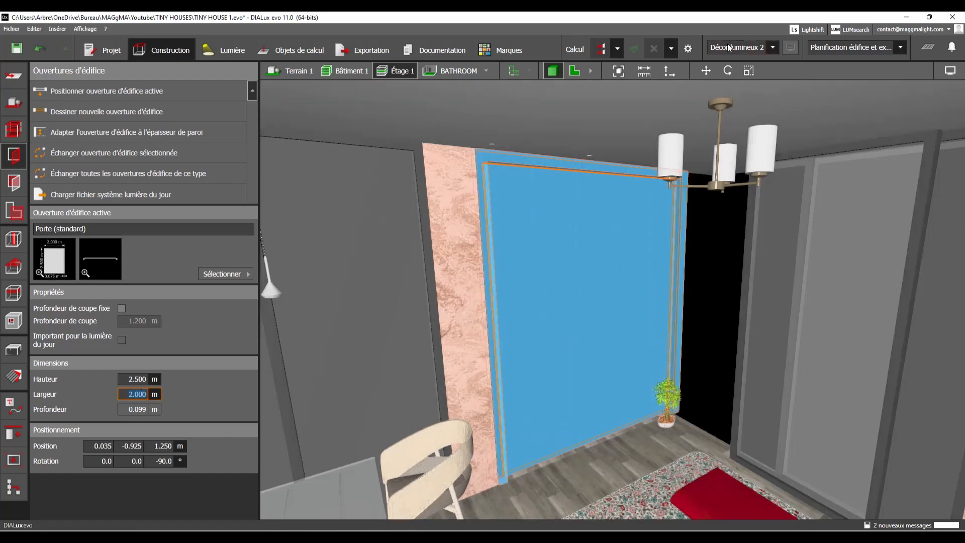
Move the enlarged door along the textured wall, away from the plant and towards the dining chairs
click(705, 70)
drag(553, 326, 526, 327)
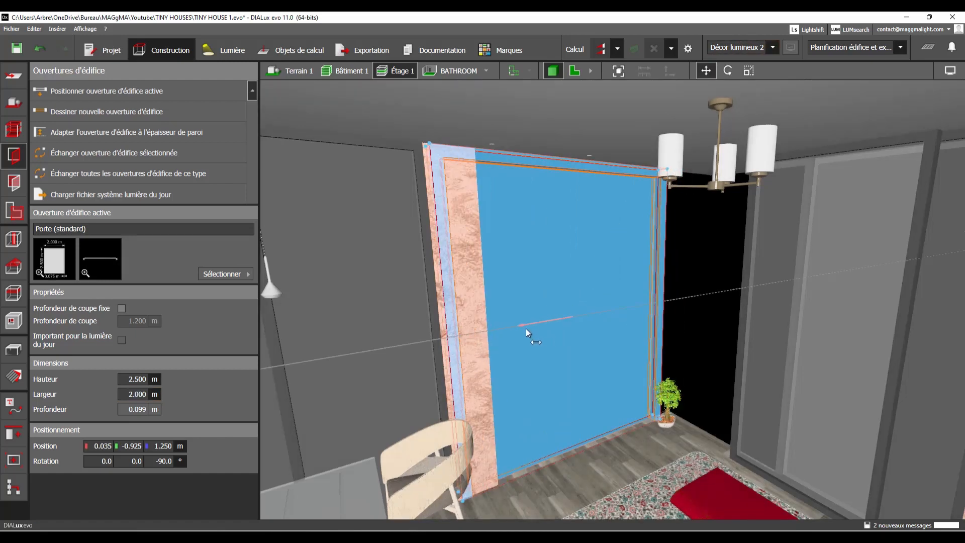
click(703, 257)
drag(705, 255, 650, 316)
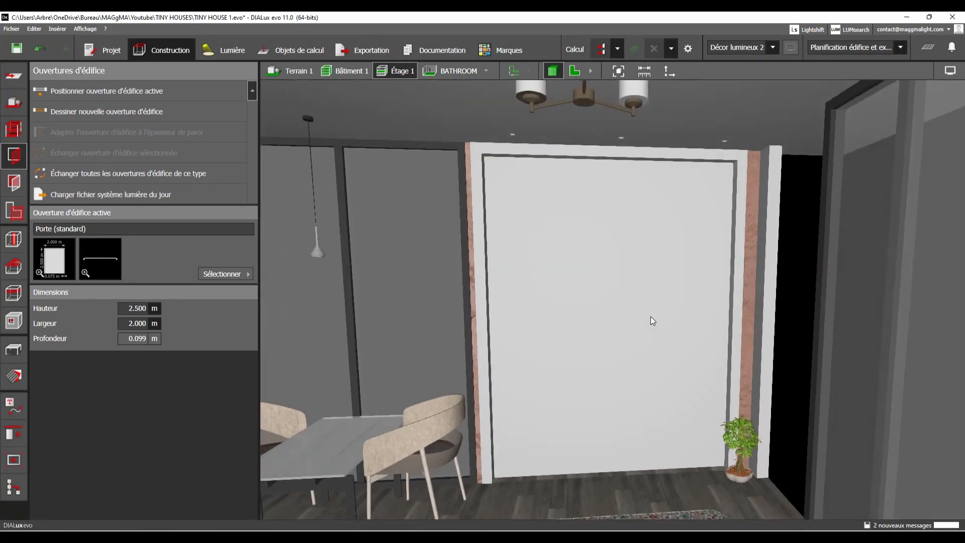
Delete the 2.5 m by 2 m door from the textured wall
click(644, 320)
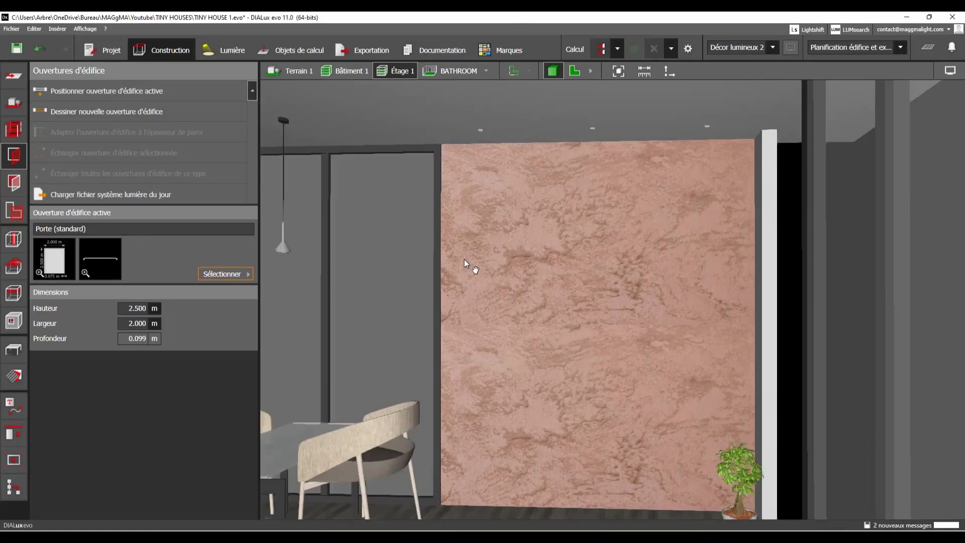
middle_drag(463, 259, 447, 257)
right_drag(452, 256, 472, 260)
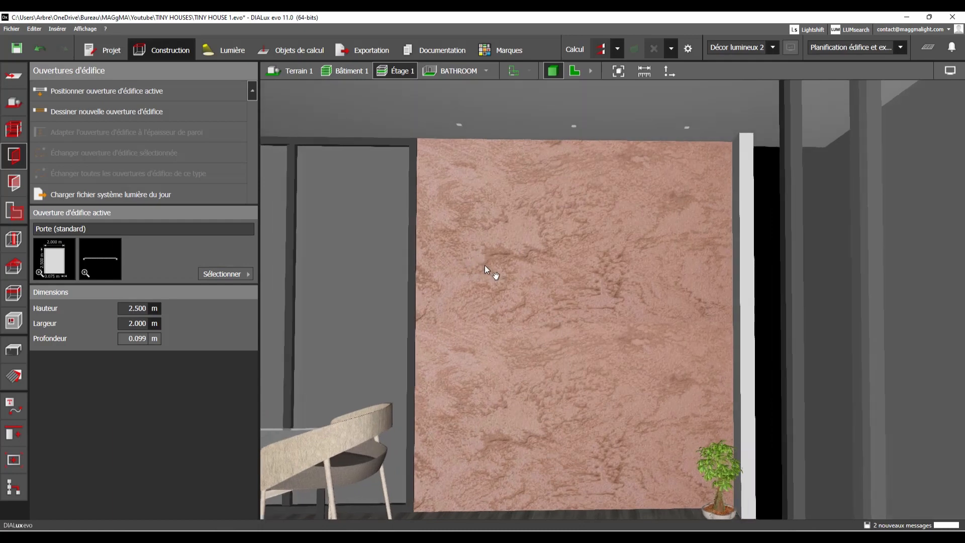
Draw a closed six-vertex polygonal reference line about 1.6 m wide and 1.2 m high over the world map wall in side elevation
click(240, 273)
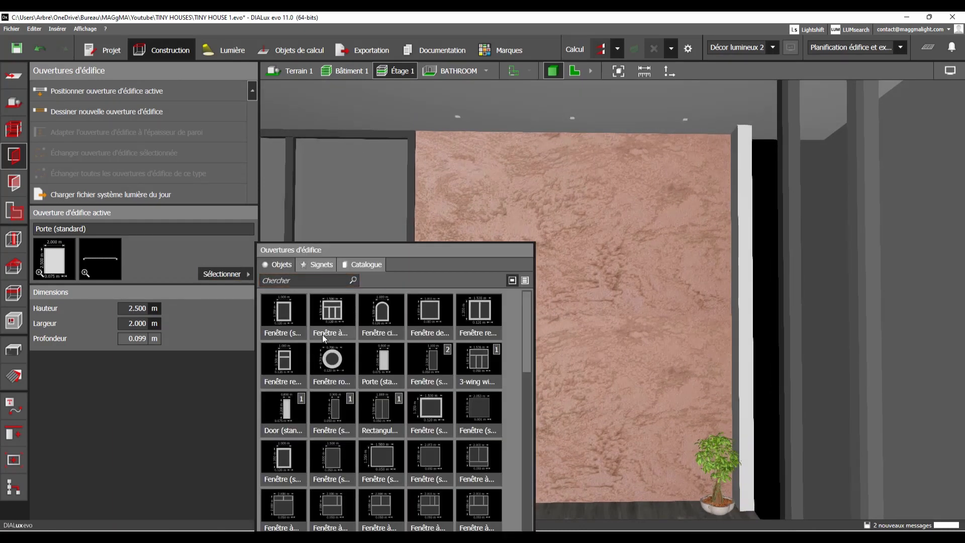
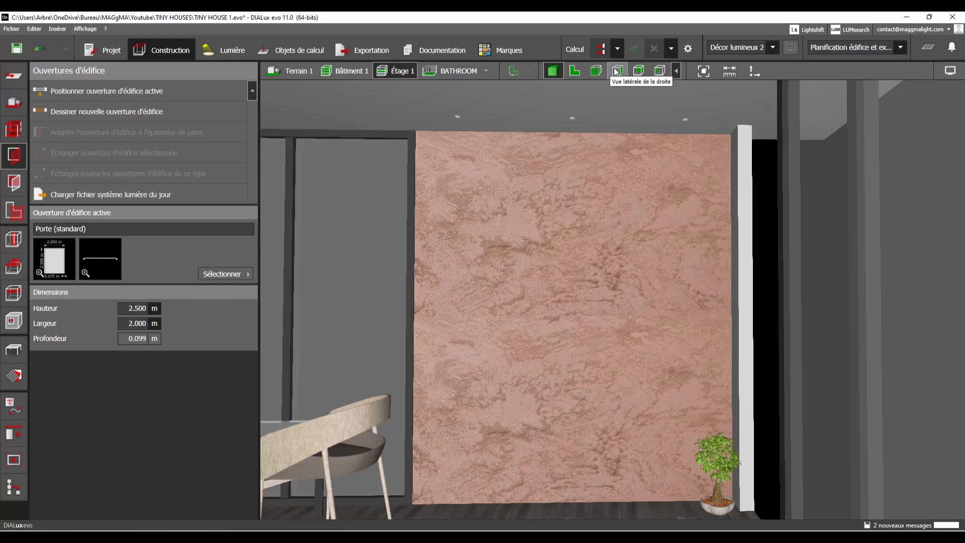
click(659, 71)
middle_drag(423, 261, 471, 251)
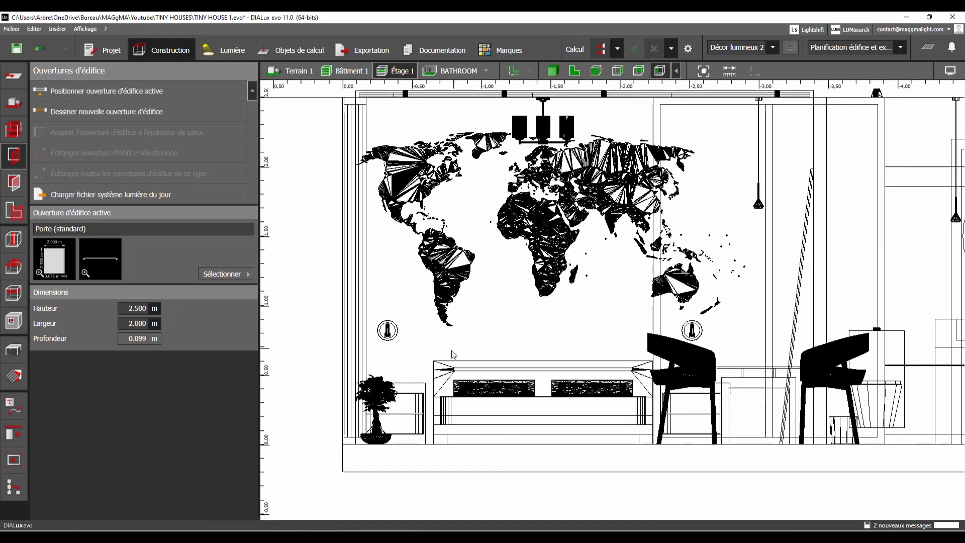
click(17, 411)
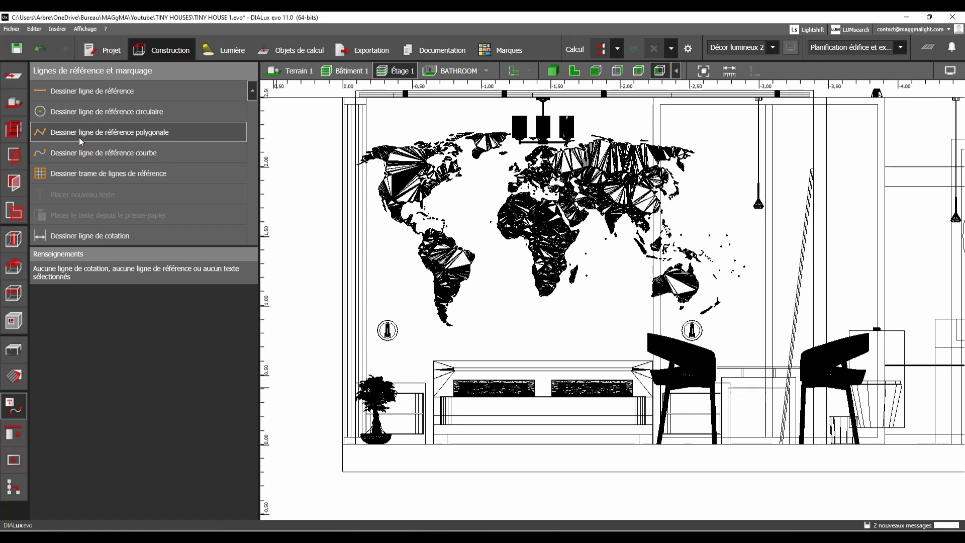
click(106, 133)
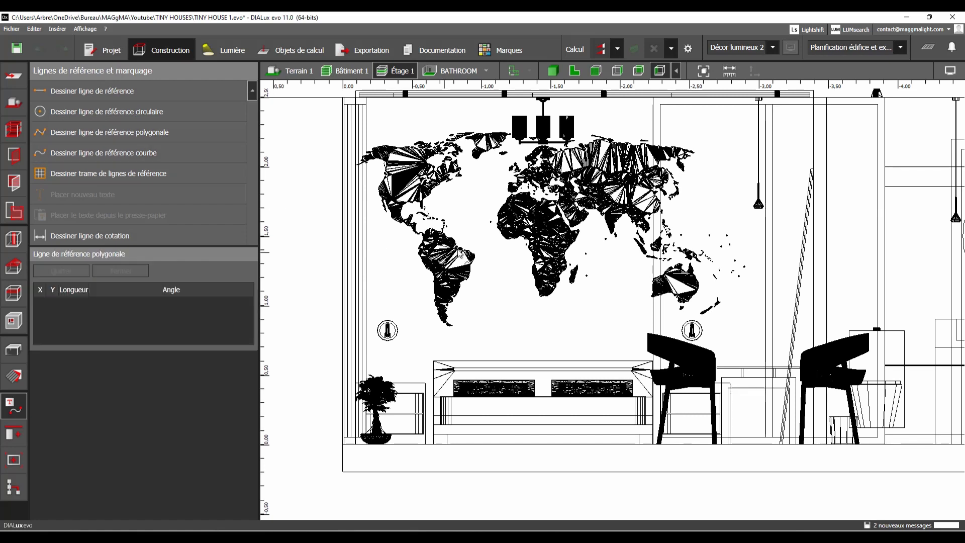
click(420, 318)
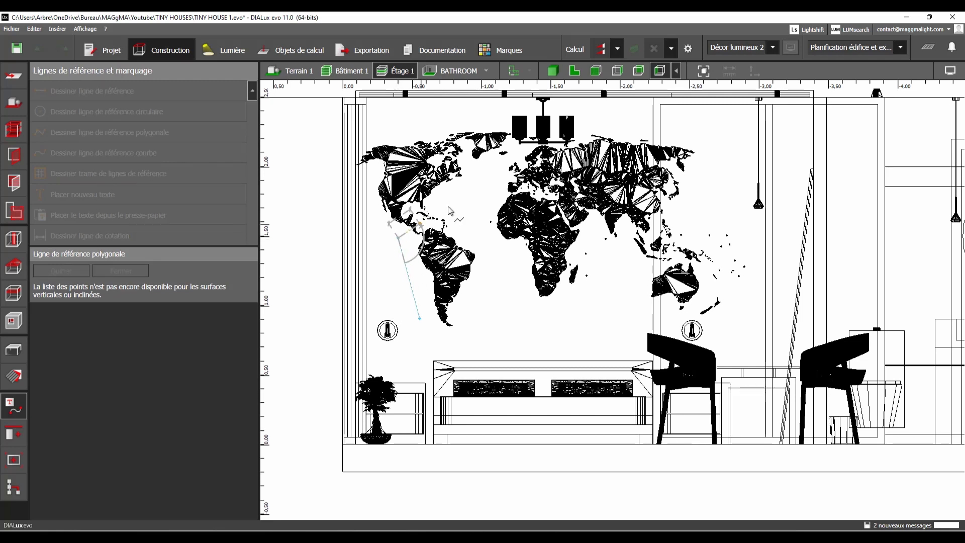
click(397, 234)
click(484, 173)
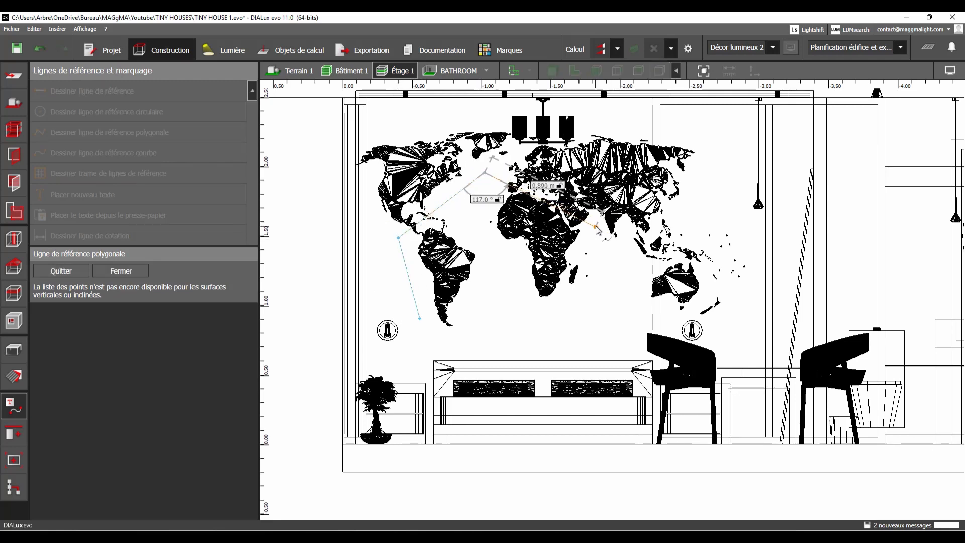
click(596, 227)
click(624, 287)
click(549, 343)
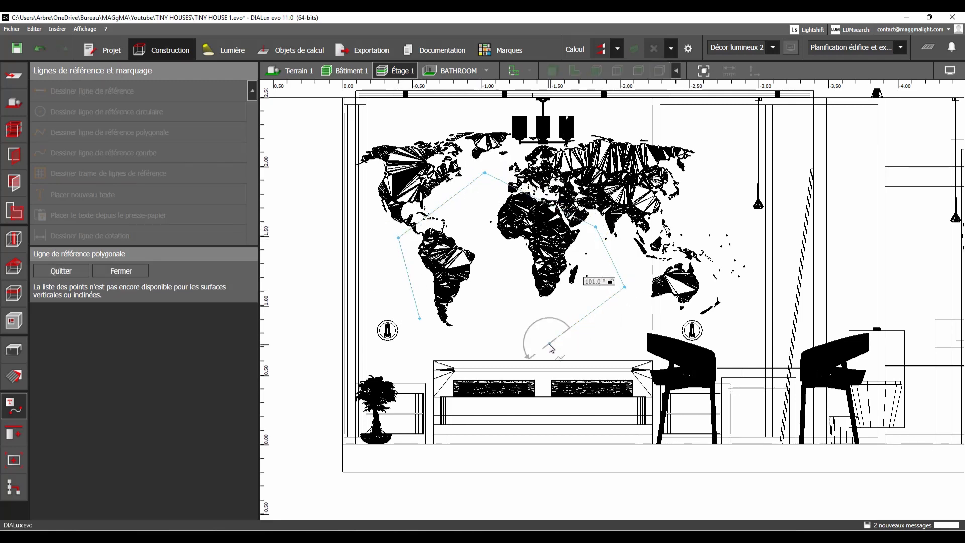
right_click(423, 322)
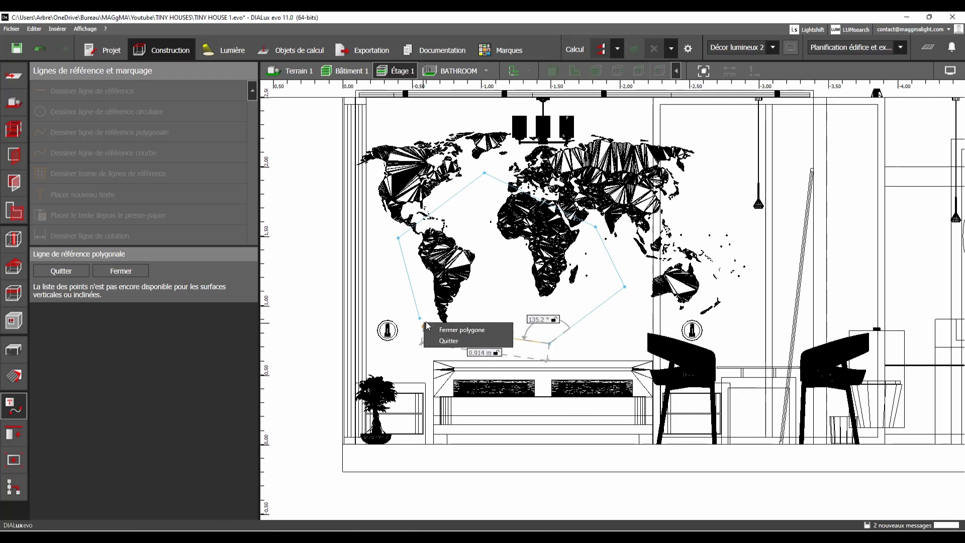
click(458, 329)
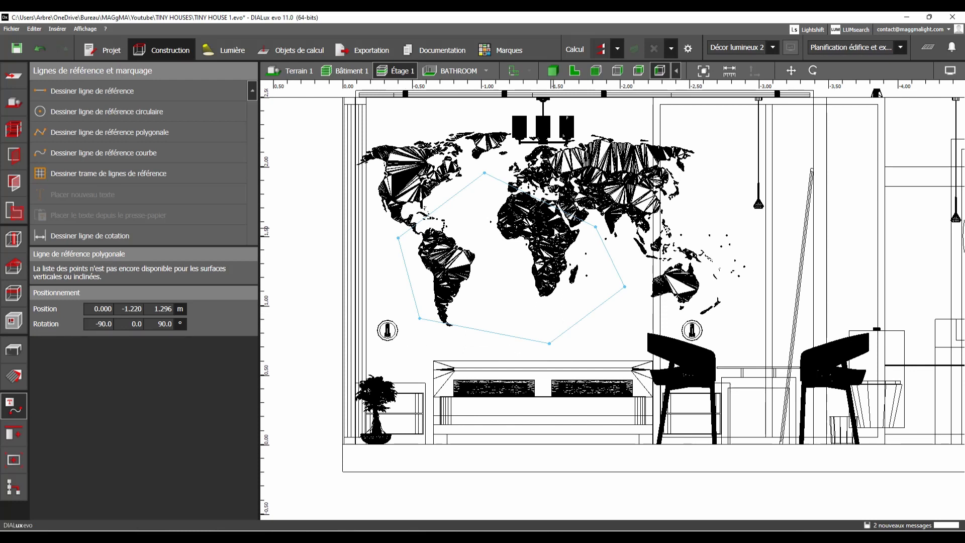
Raise the reference polygon's two upper vertices to form a level upper edge about 1.63 m long
drag(484, 173, 435, 143)
drag(595, 227, 623, 132)
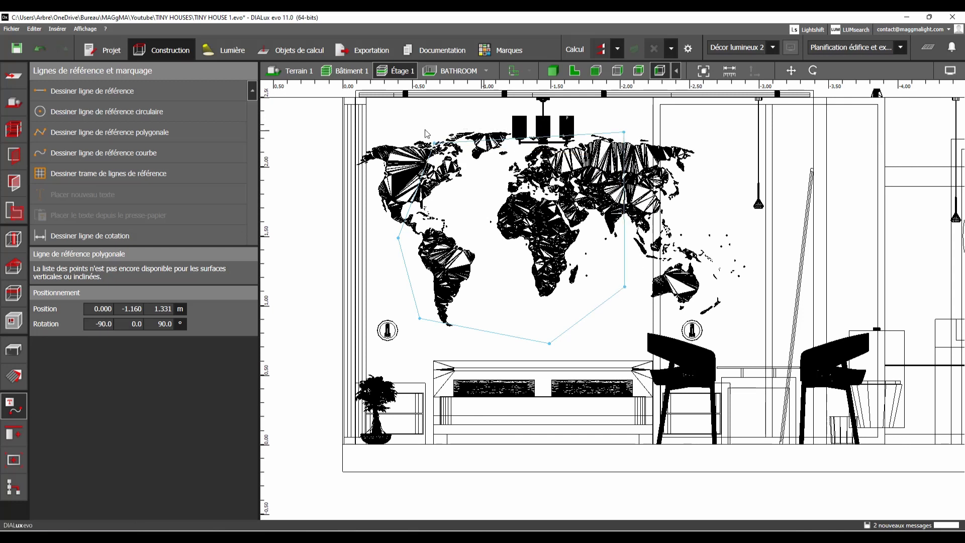
drag(434, 143, 398, 124)
drag(624, 132, 624, 124)
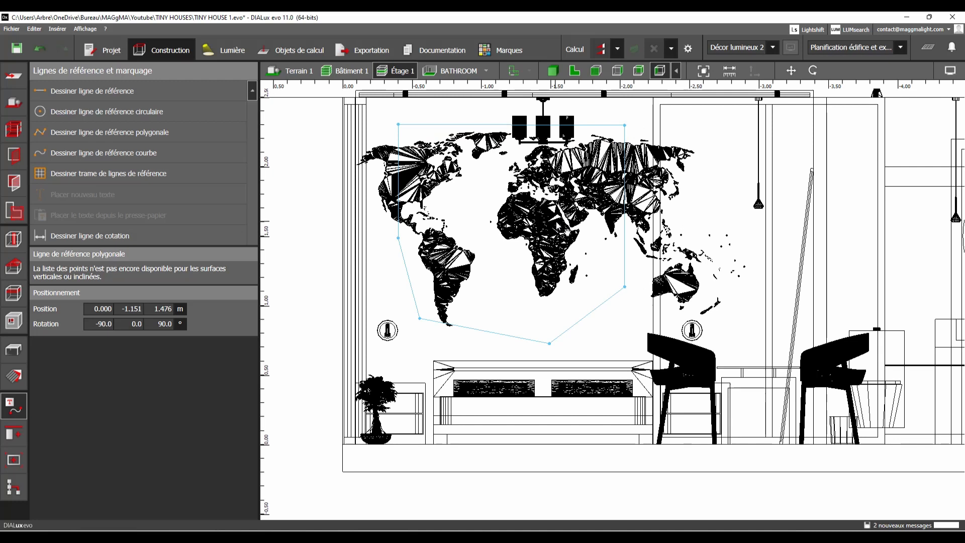
Adjust the polygon's lower-right, left and upper-left vertices, and add a raised seventh vertex in the middle of its upper edge
drag(624, 287, 637, 293)
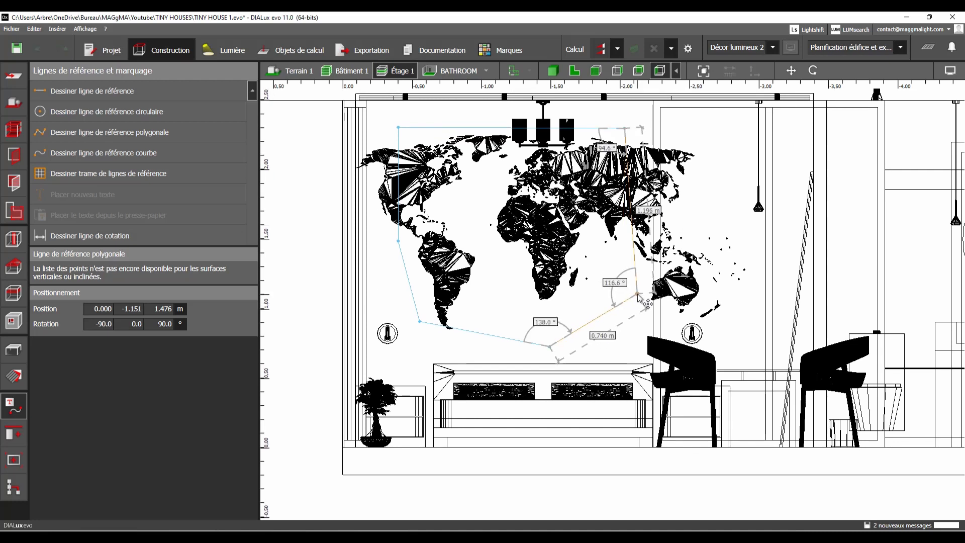
drag(398, 241, 386, 256)
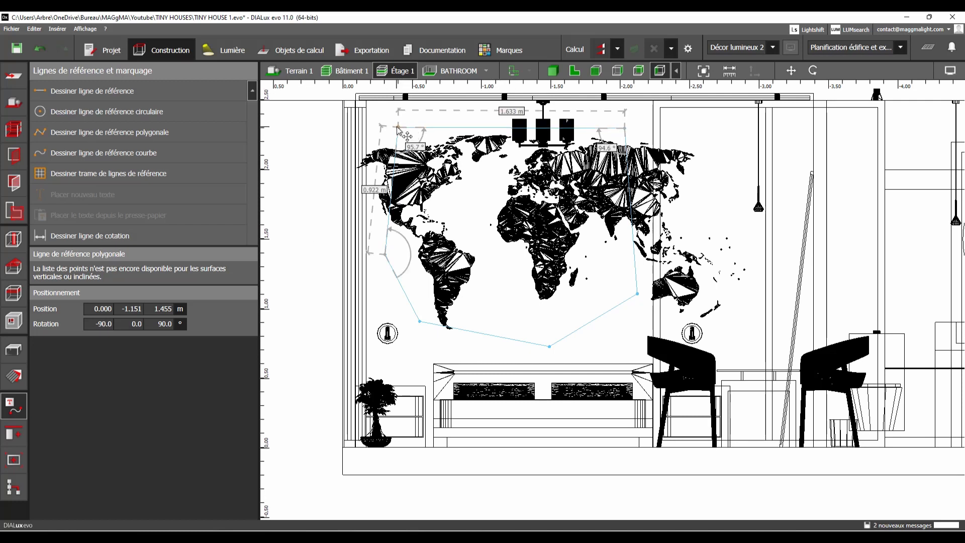
drag(397, 127, 409, 134)
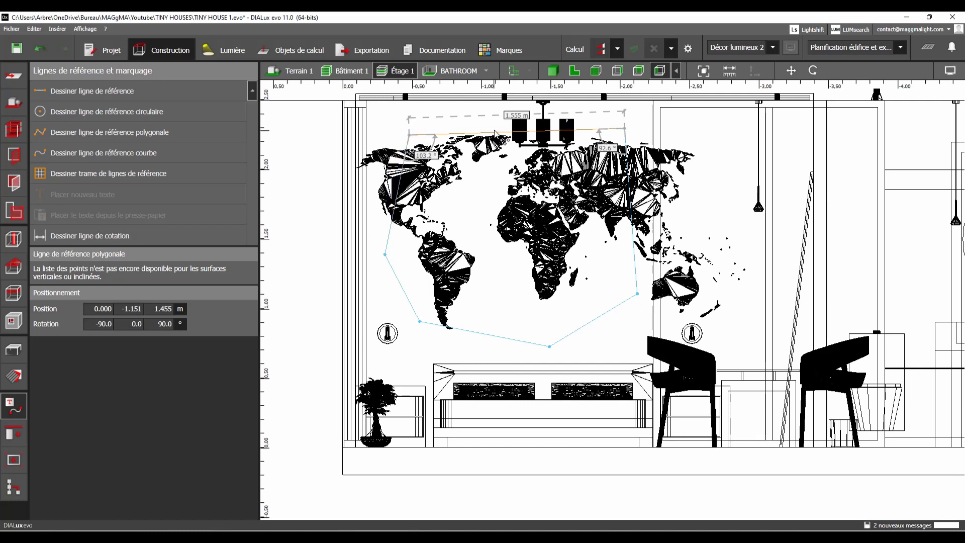
drag(502, 142, 508, 111)
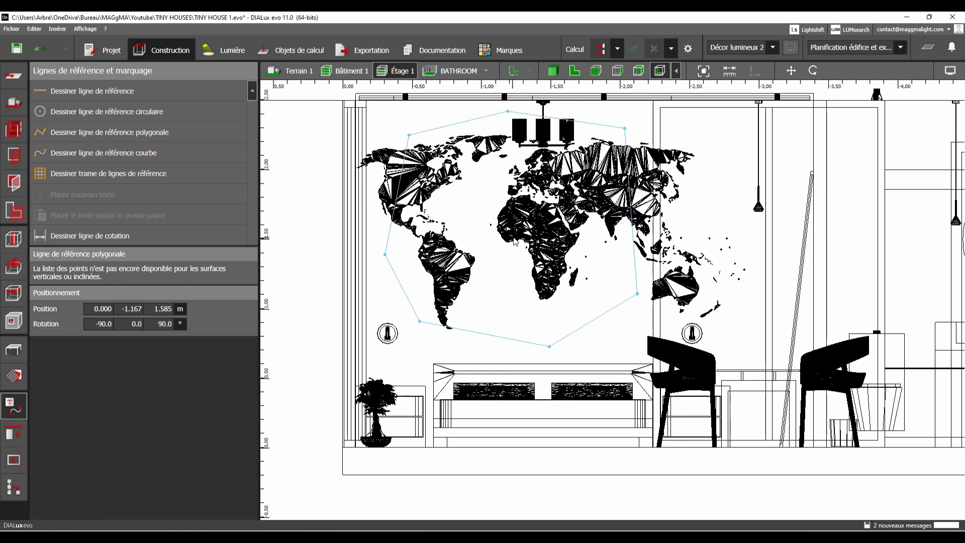
Move the reference polygon down to a height position of 1.527 m, and view the storey in 3D
click(791, 72)
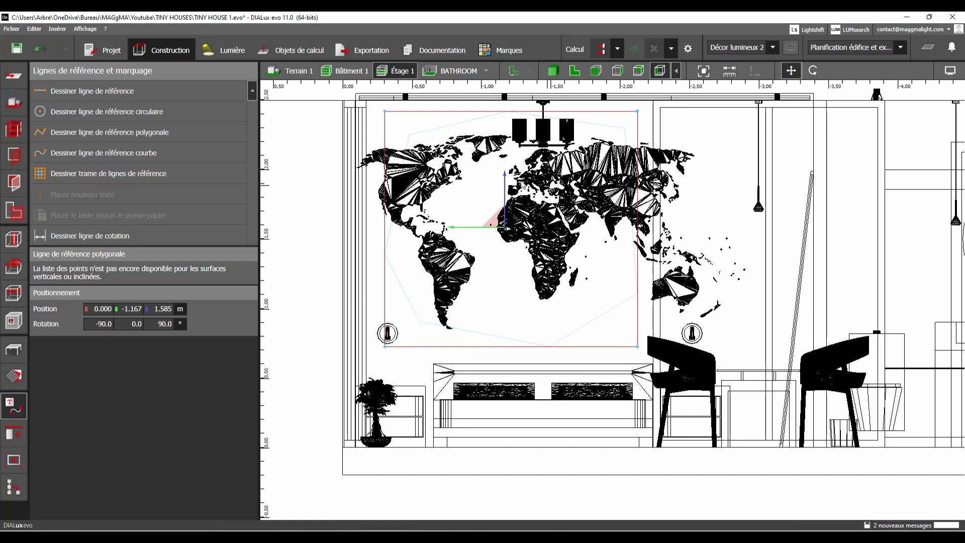
drag(505, 181, 505, 189)
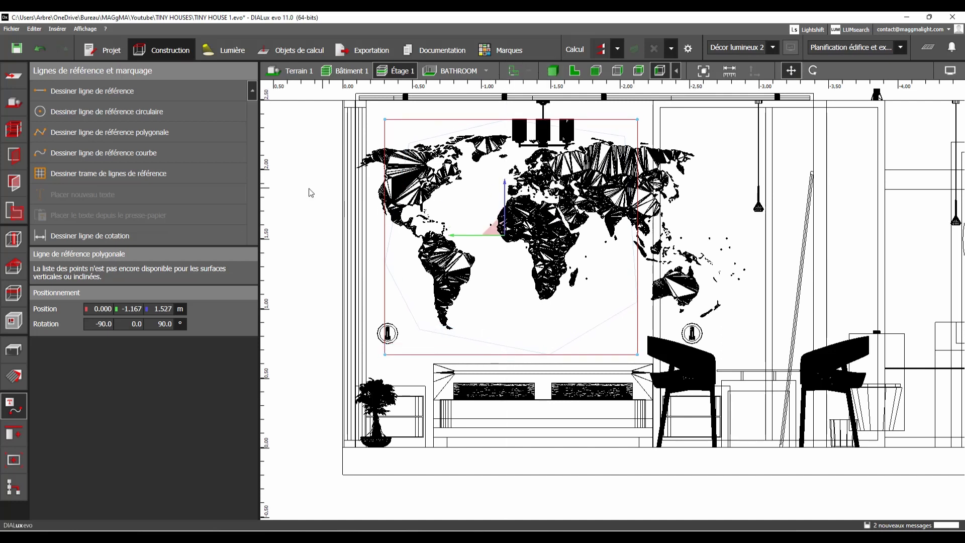
click(345, 200)
click(558, 71)
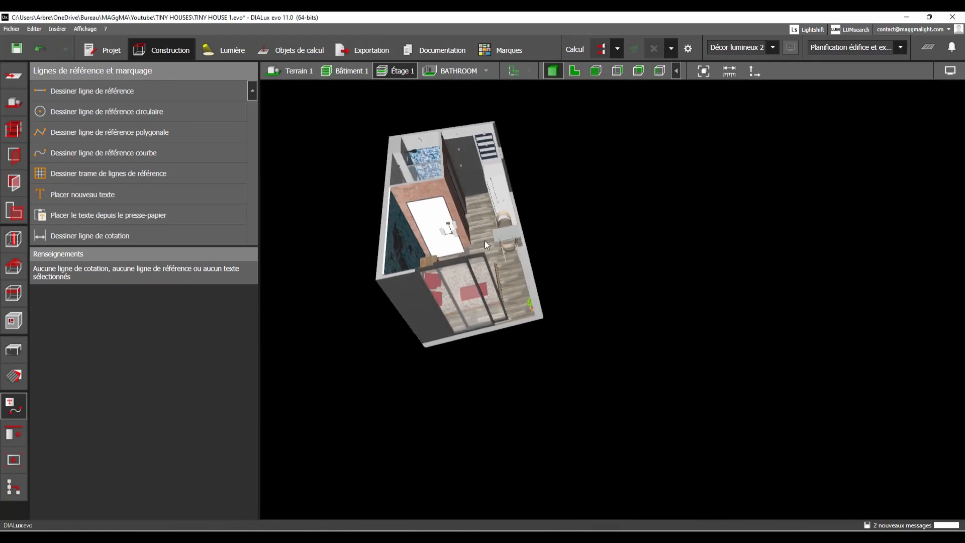
right_drag(484, 240, 549, 272)
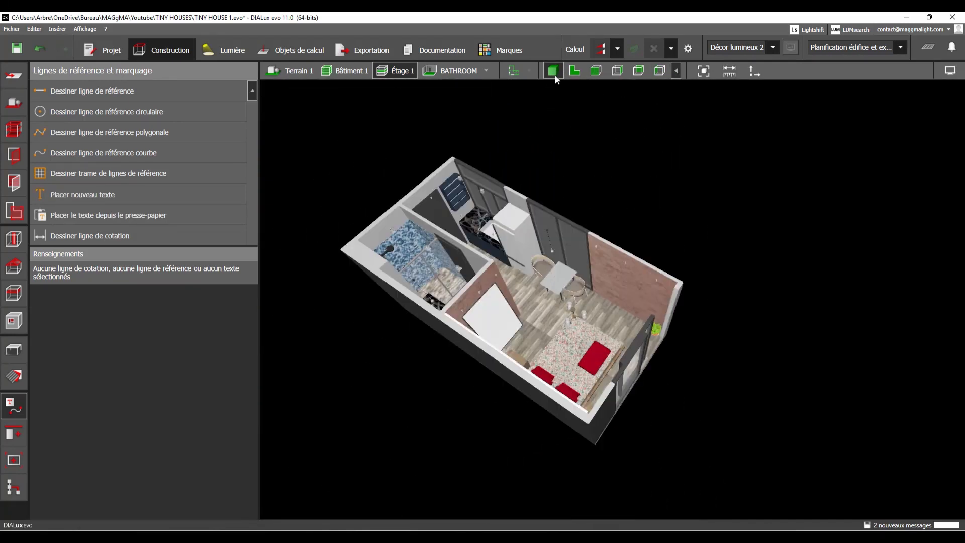
click(658, 71)
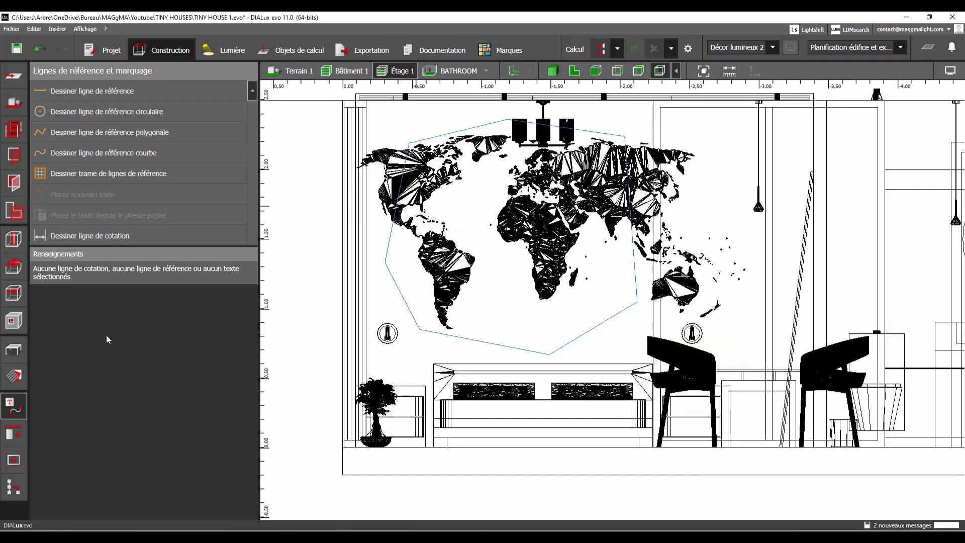
Activate the Coupe tools with reference lines displayed, and inspect the glazed end wall from outside in 3D
click(12, 320)
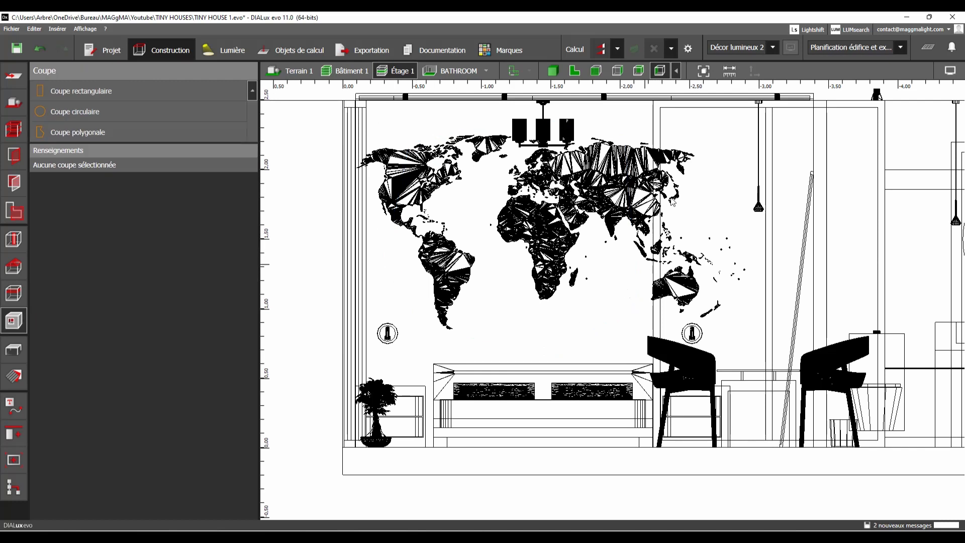
click(951, 71)
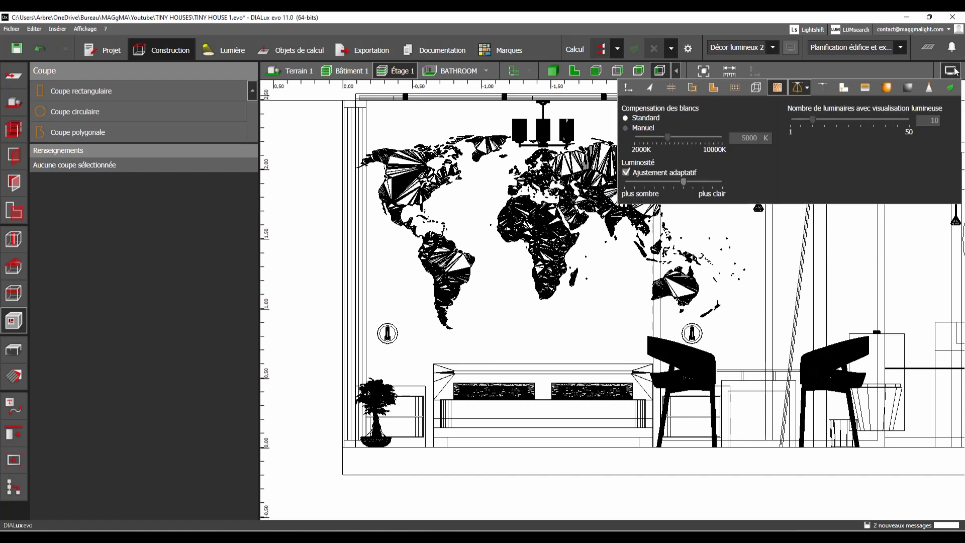
click(671, 88)
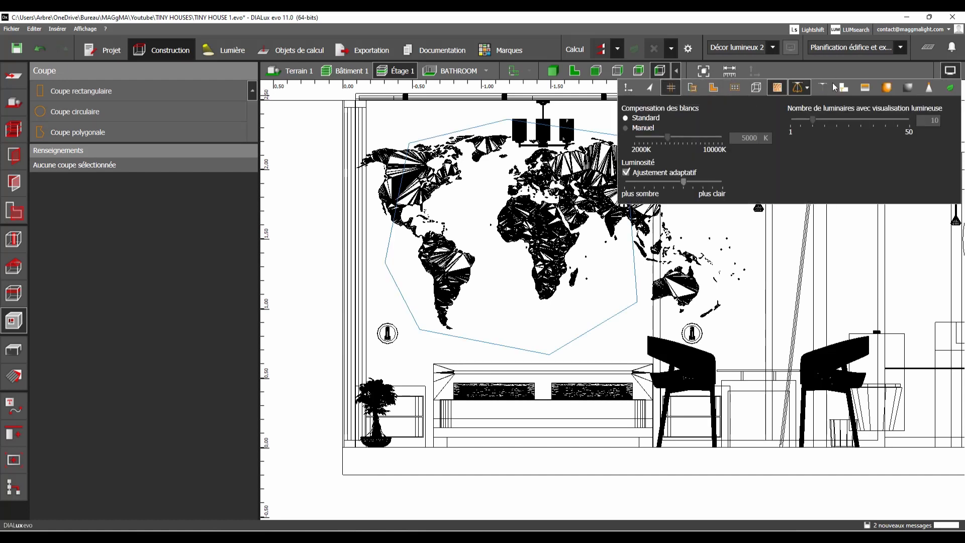
click(553, 71)
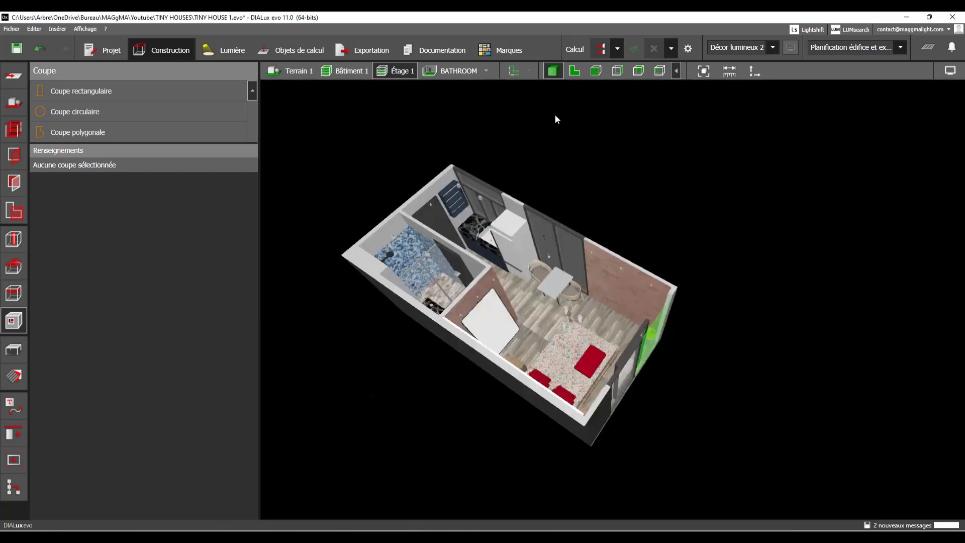
middle_drag(554, 115, 548, 266)
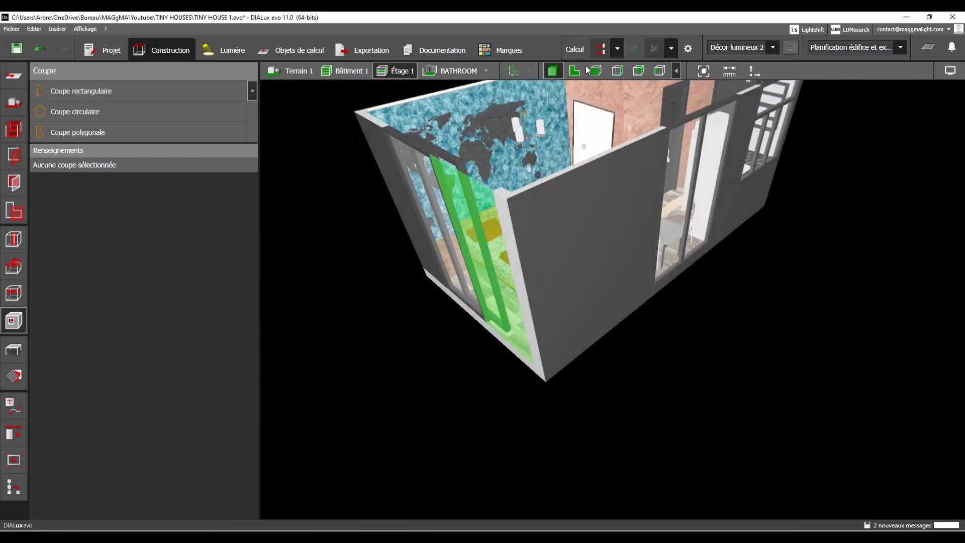
click(659, 71)
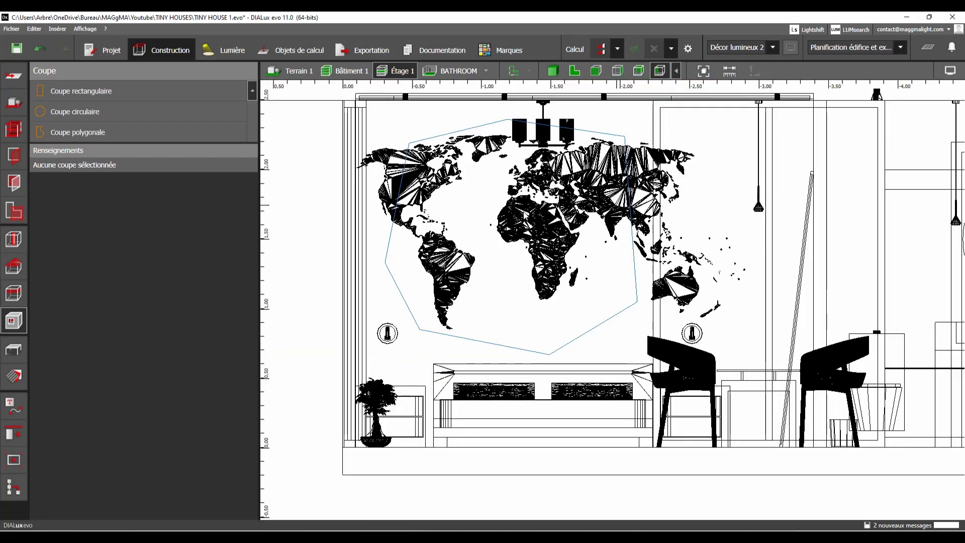
Start a polygonal cut on the outer wall, placing its left, lower-left, bottom and lower-right vertices on the reference polygon
click(90, 134)
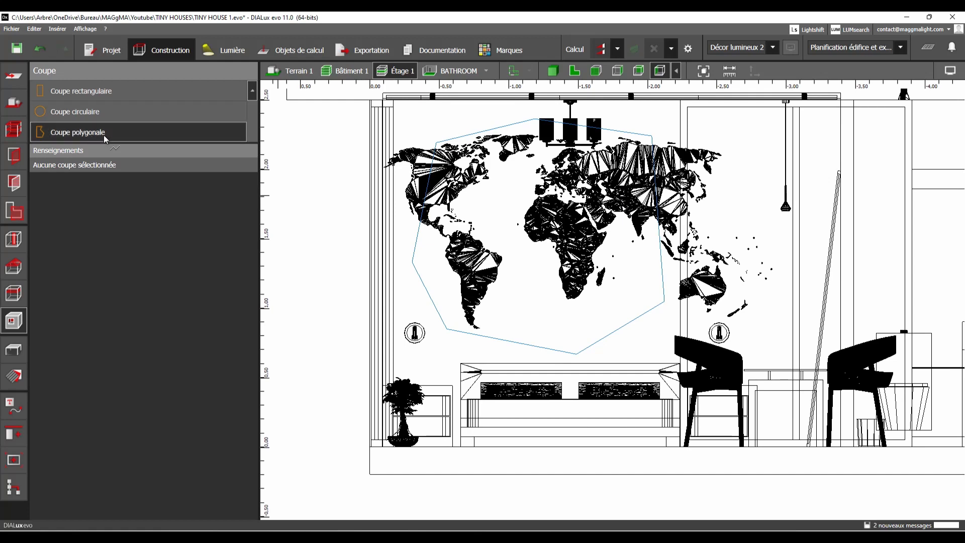
scroll(415, 262, up, 2)
click(414, 261)
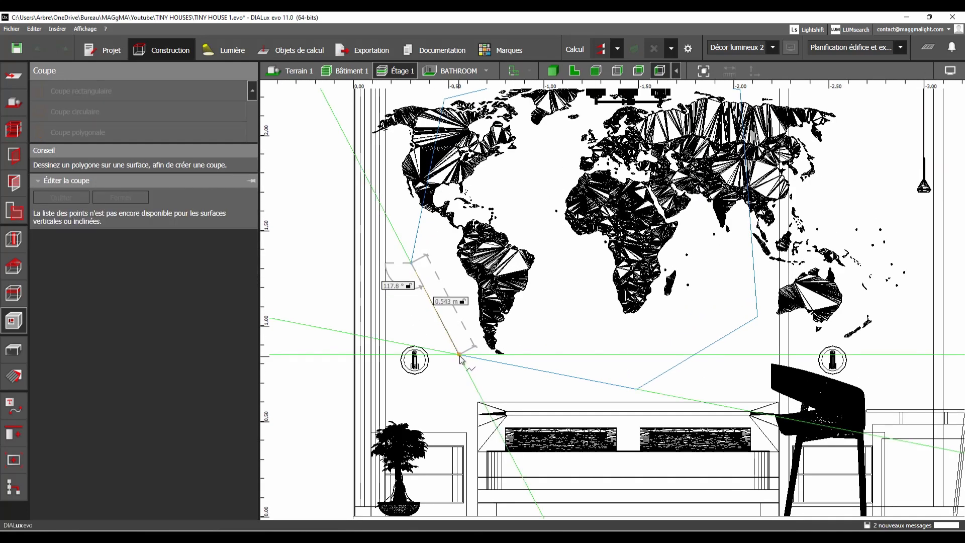
scroll(460, 358, up, 4)
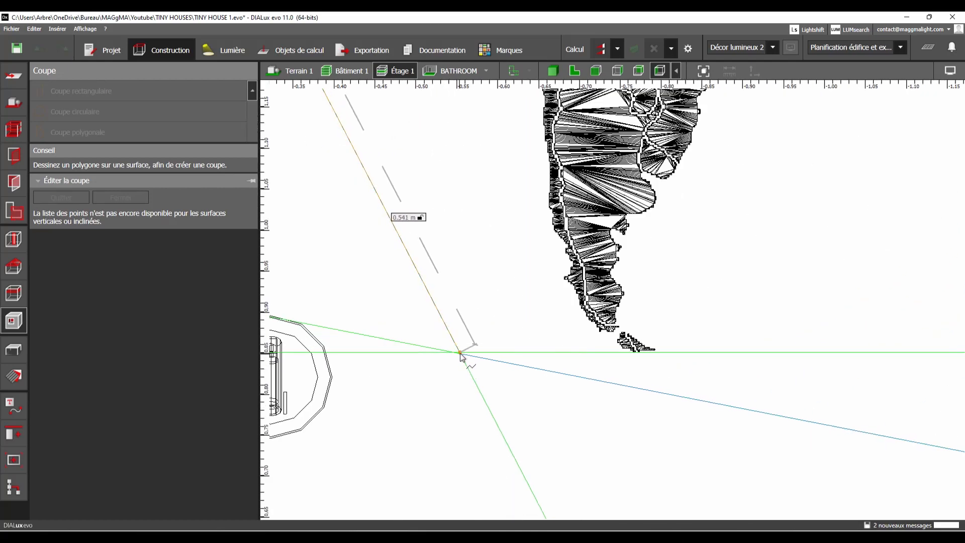
click(460, 353)
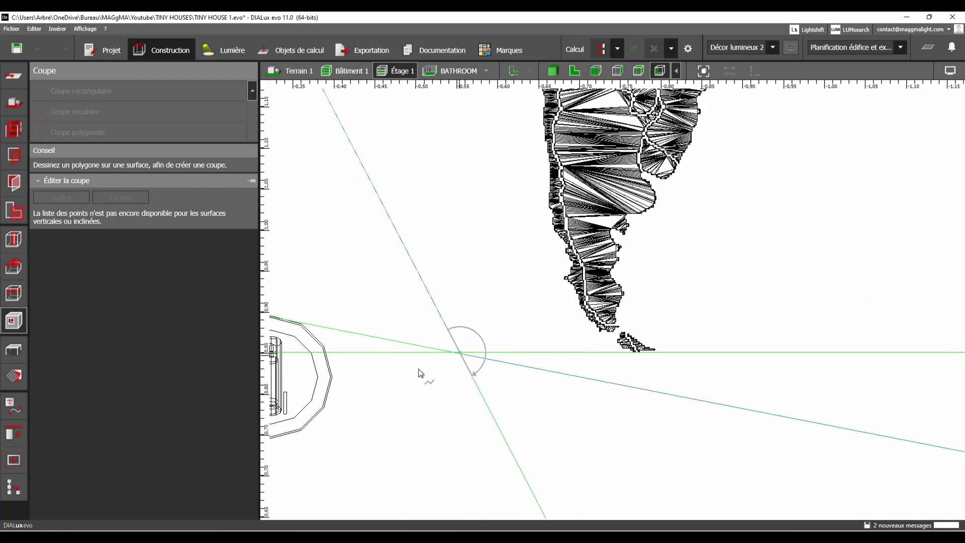
scroll(421, 372, down, 5)
click(623, 404)
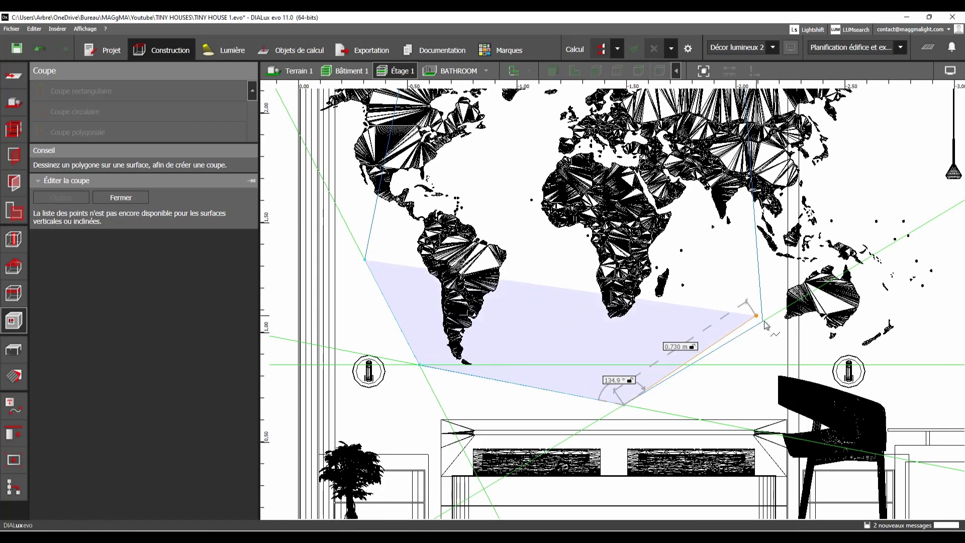
click(762, 320)
Trace the cut's upper-right, apex and upper-left vertices over the reference polygon and close the polygon
scroll(730, 203, down, 1)
scroll(730, 204, up, 1)
middle_drag(730, 203, 714, 359)
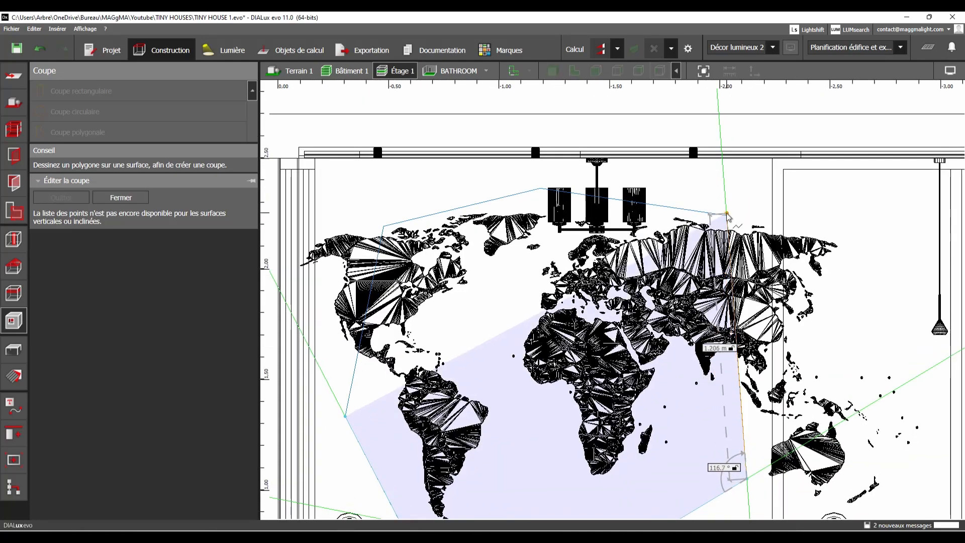
scroll(726, 215, up, 3)
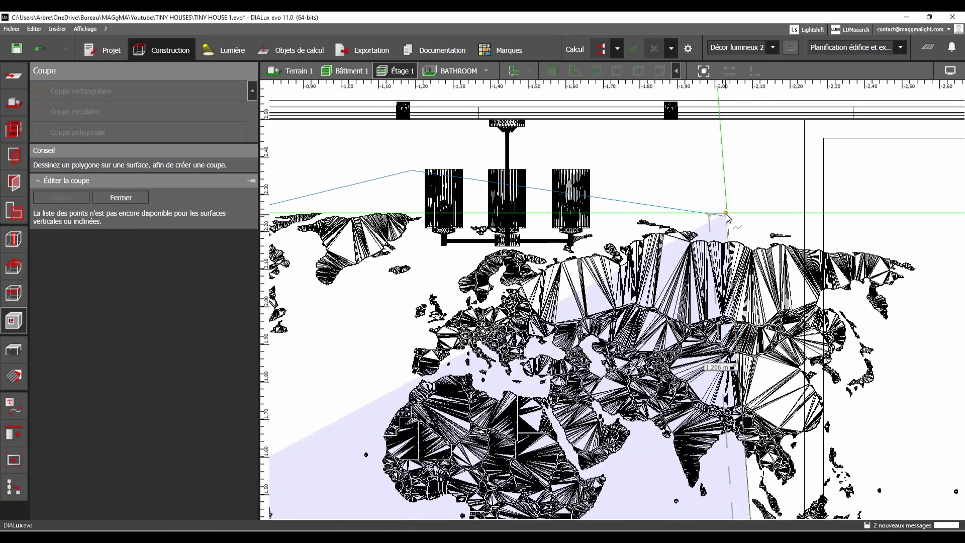
scroll(727, 215, up, 2)
click(726, 215)
scroll(727, 215, down, 3)
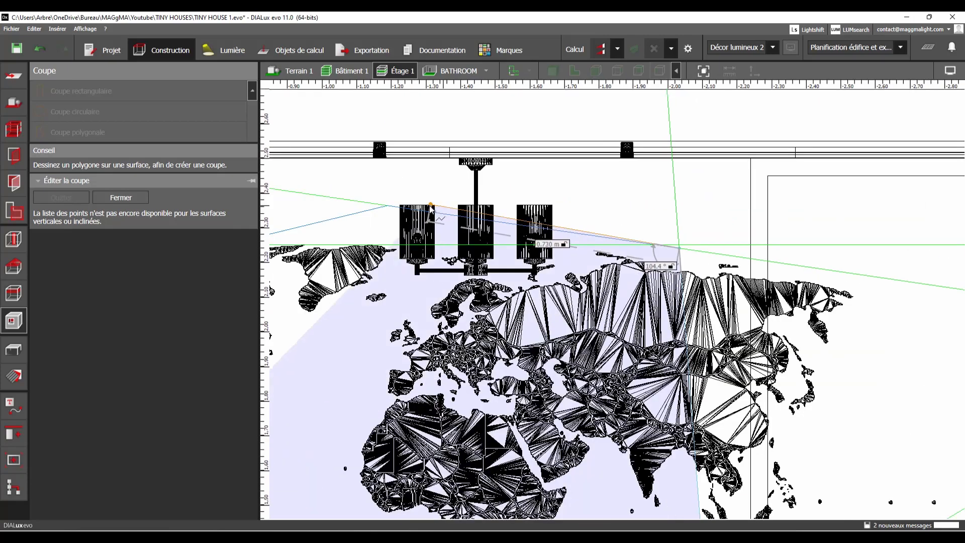
middle_drag(430, 208, 585, 209)
click(543, 207)
middle_drag(426, 229, 658, 196)
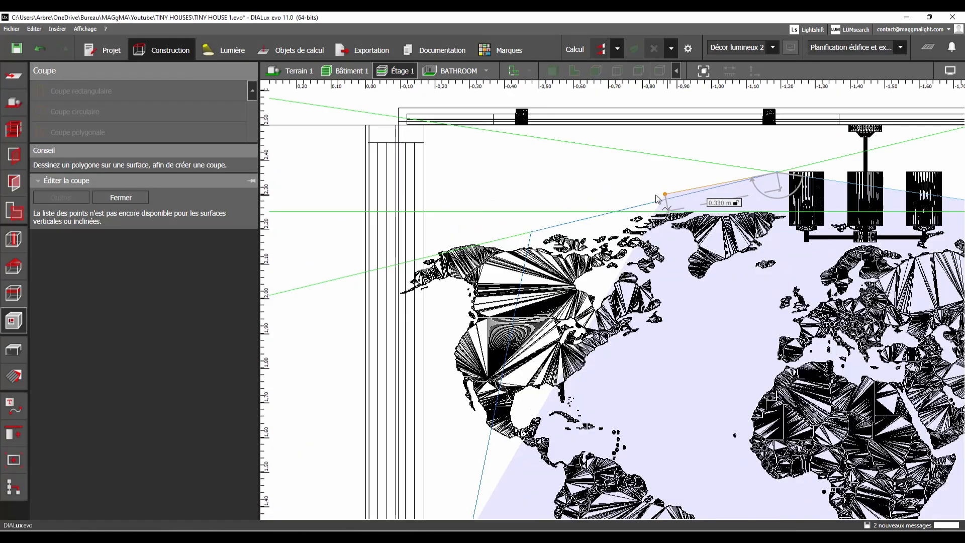
click(532, 231)
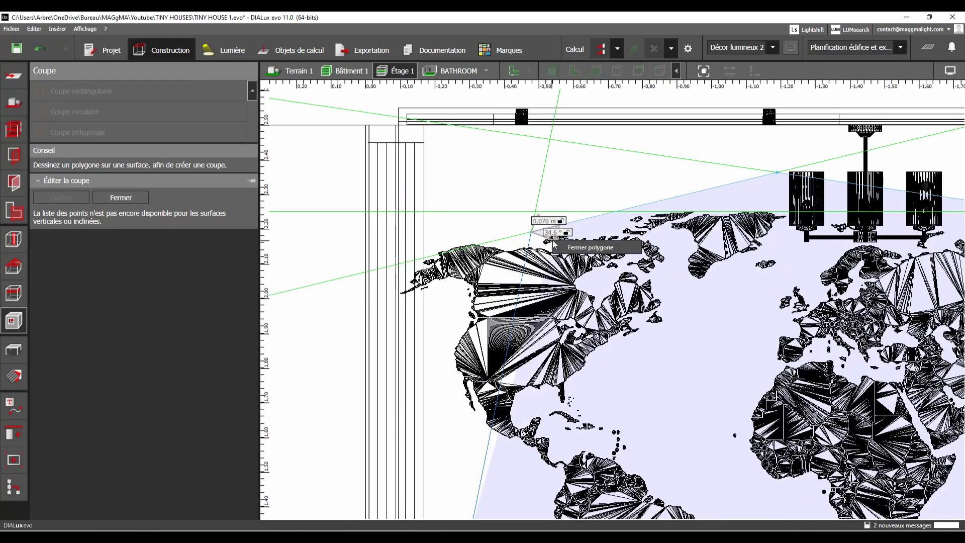
click(553, 243)
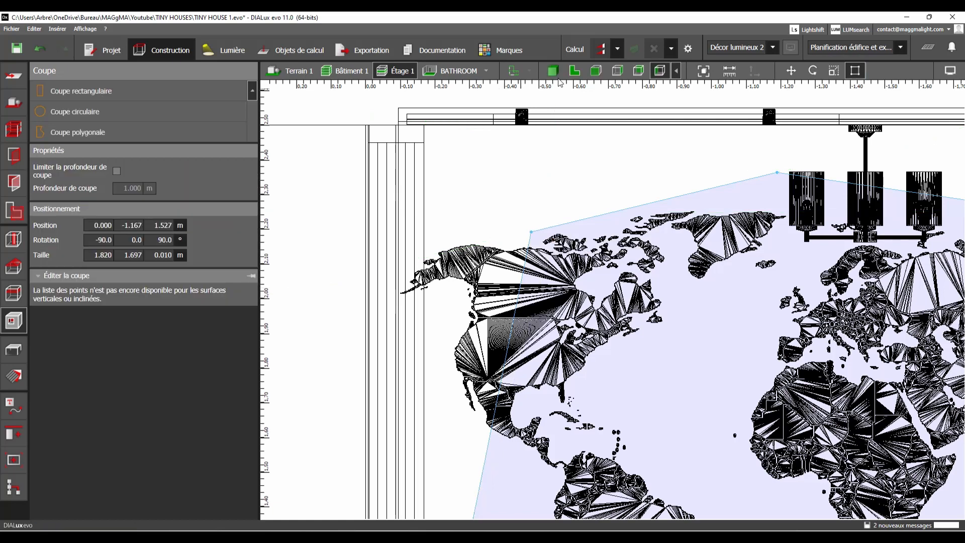
Examine the new polygonal wall opening from outside in 3D
click(554, 73)
scroll(573, 184, down, 3)
scroll(573, 184, up, 4)
scroll(742, 207, down, 3)
right_drag(742, 206, 686, 186)
click(604, 122)
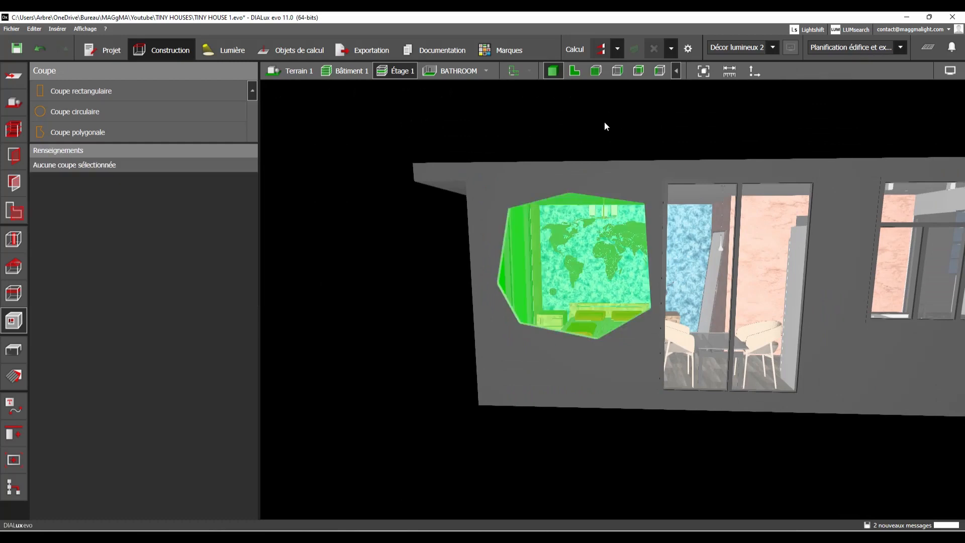
right_drag(604, 122, 565, 184)
scroll(593, 237, up, 2)
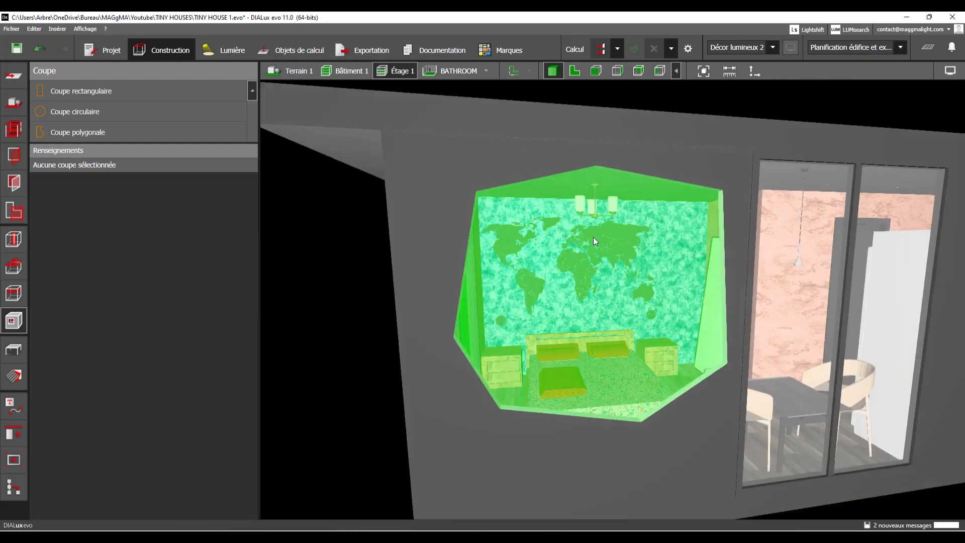
scroll(593, 236, down, 3)
right_drag(593, 237, 502, 263)
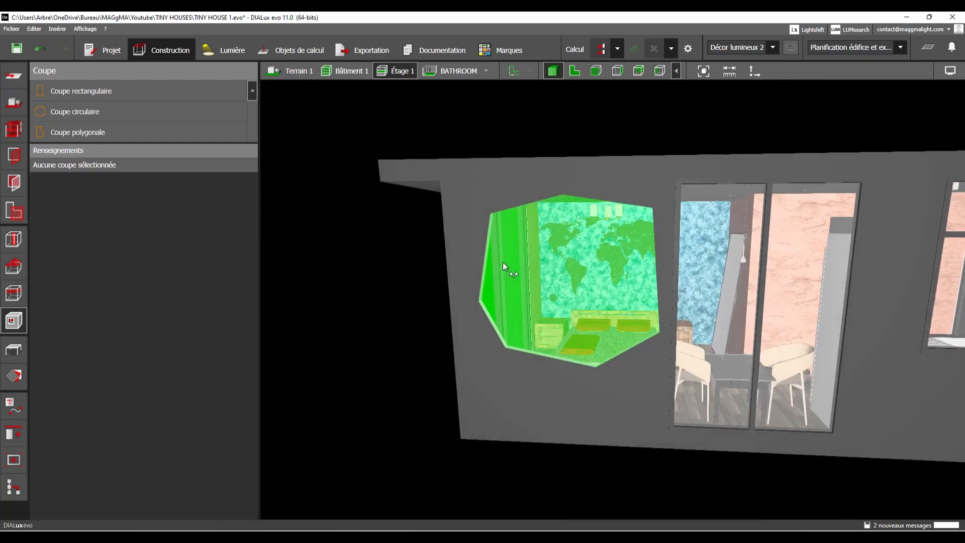
Move the polygonal cut vertically down the wall to a height position of 1.300 m
click(545, 292)
right_drag(433, 315, 467, 297)
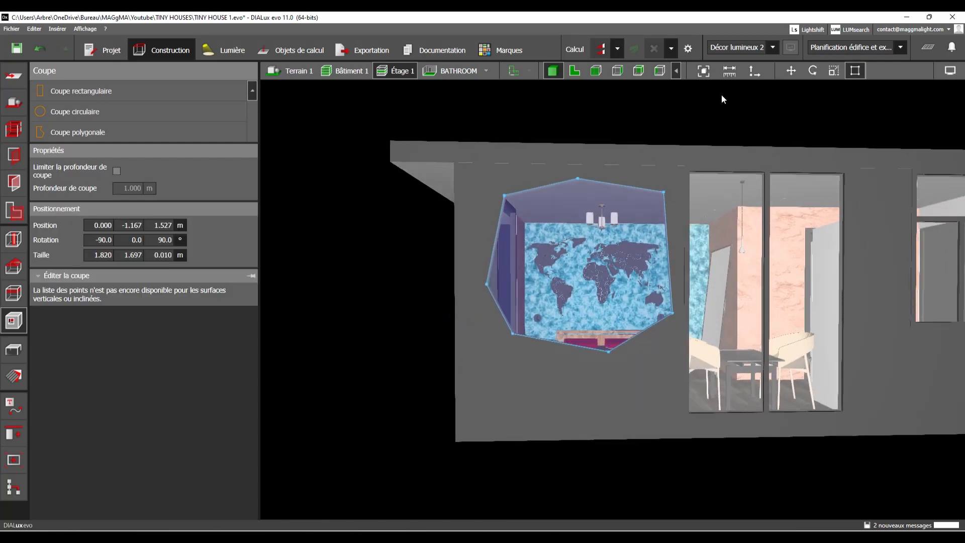
click(793, 70)
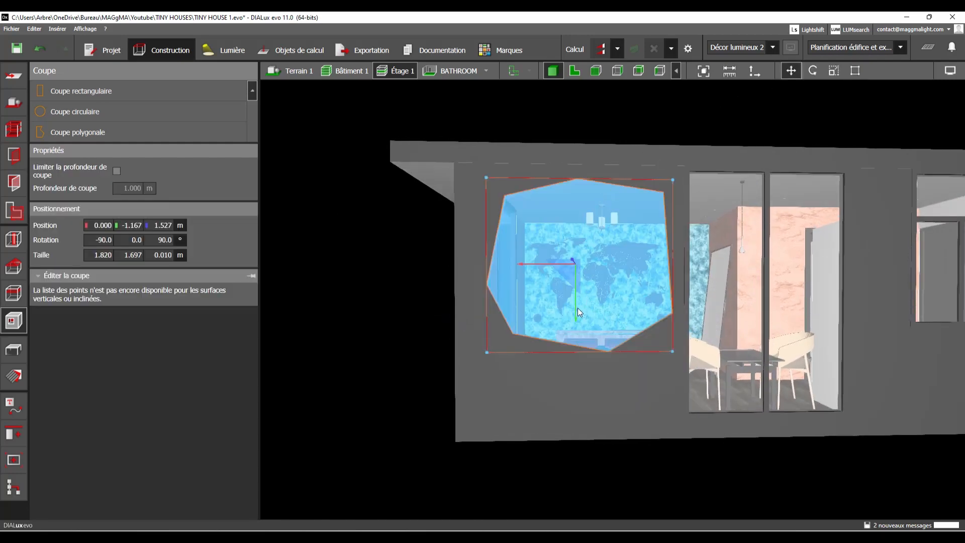
drag(574, 312, 572, 335)
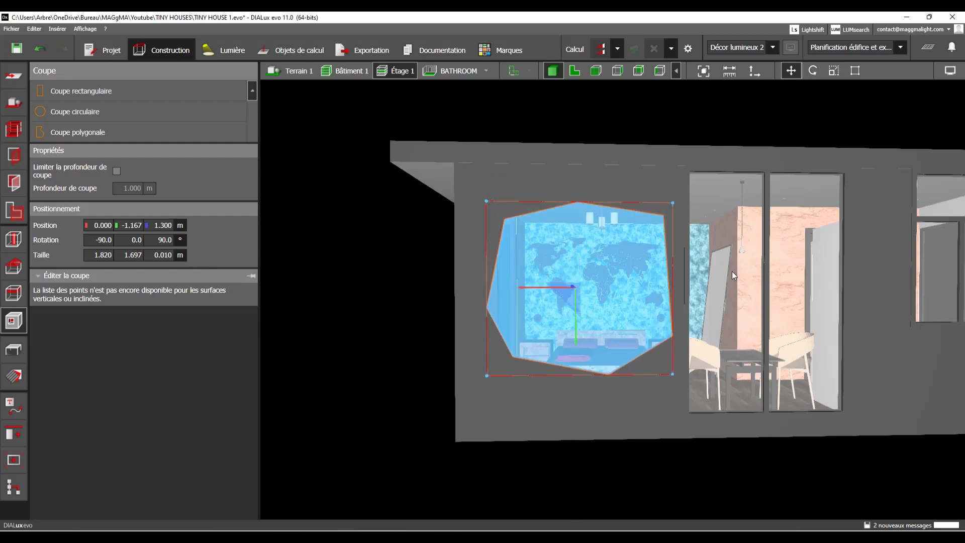
click(612, 166)
right_drag(612, 166, 625, 258)
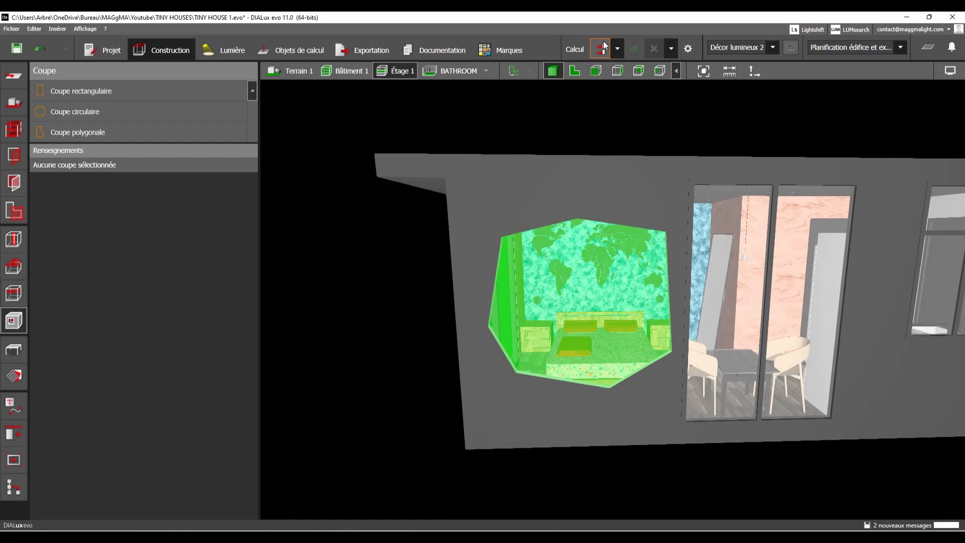
Show the wall in wireframe elevation and hide the reference lines
click(659, 71)
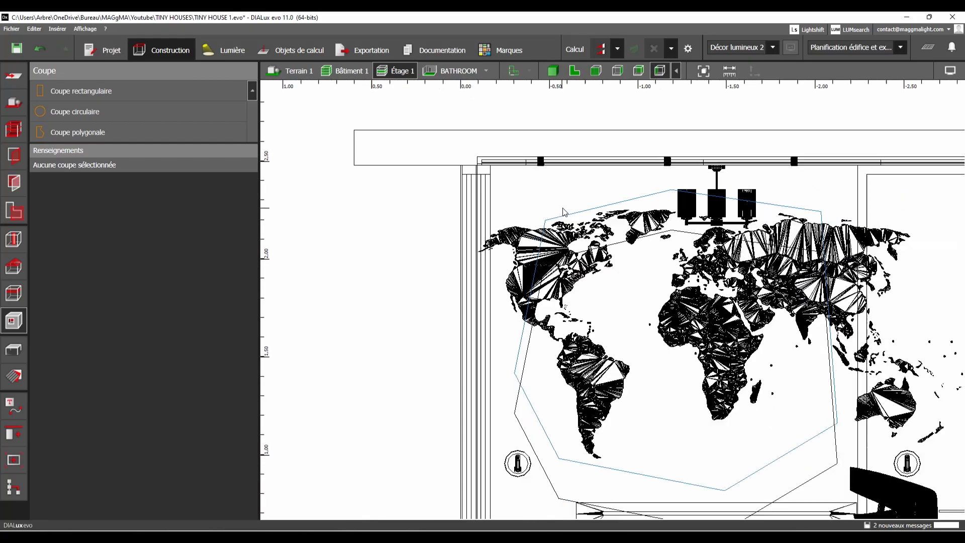
right_drag(584, 213, 550, 201)
click(950, 71)
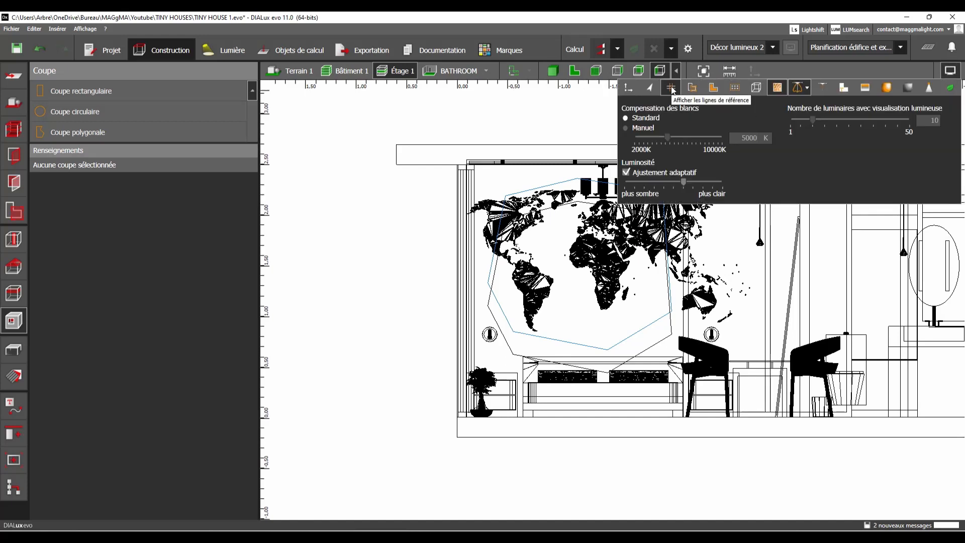
click(425, 132)
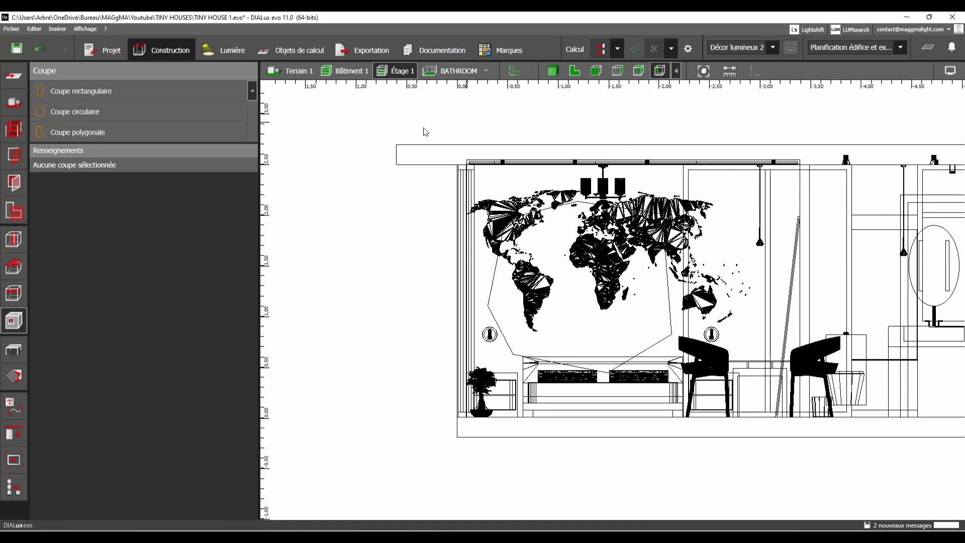
Start drawing an extrusion body 1.000 m high, placing its left, lower-left and bottom vertices on the polygonal opening's outline
click(14, 350)
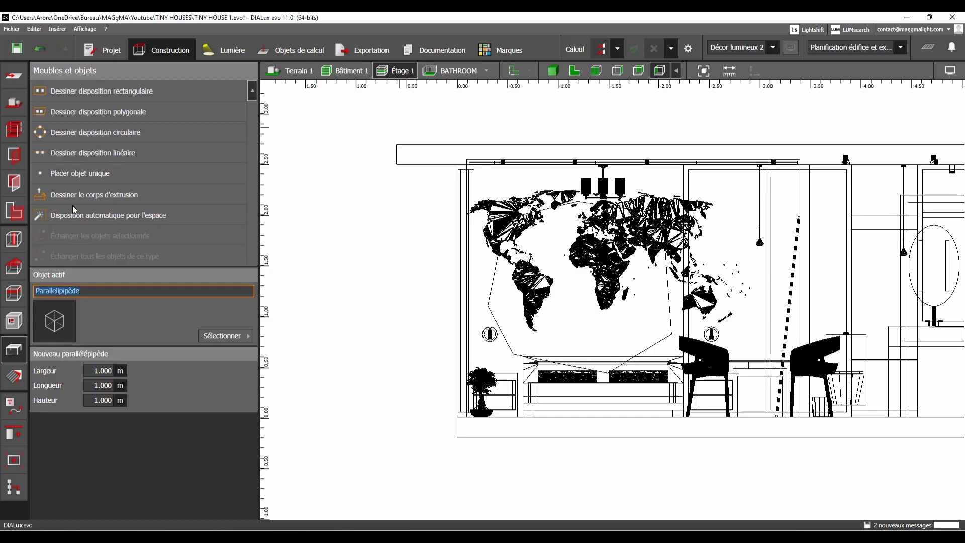
click(100, 195)
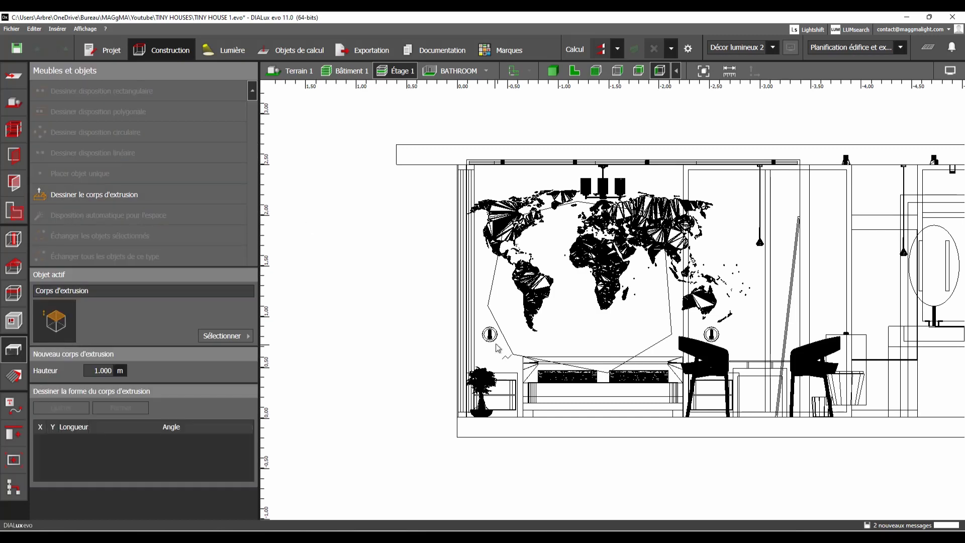
scroll(496, 347, up, 5)
click(472, 294)
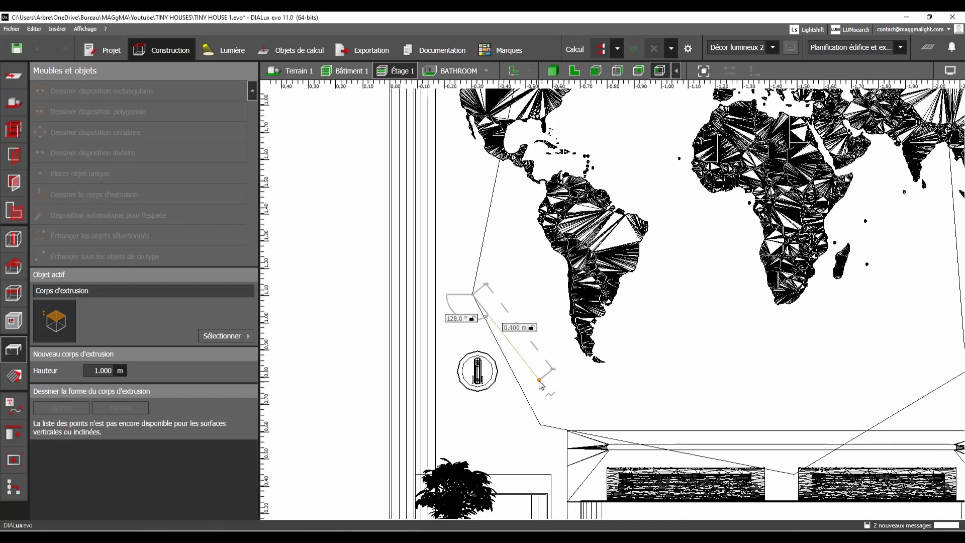
click(540, 425)
scroll(482, 398, up, 5)
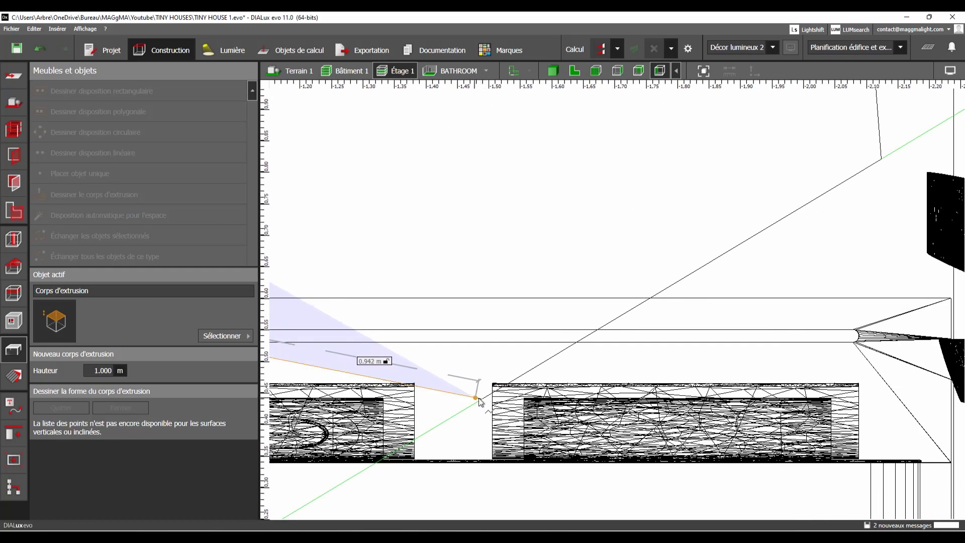
click(481, 399)
Trace the extrusion body's lower-right, upper-right, apex and upper-left vertices along the opening's outline and close the polygon
scroll(482, 398, down, 5)
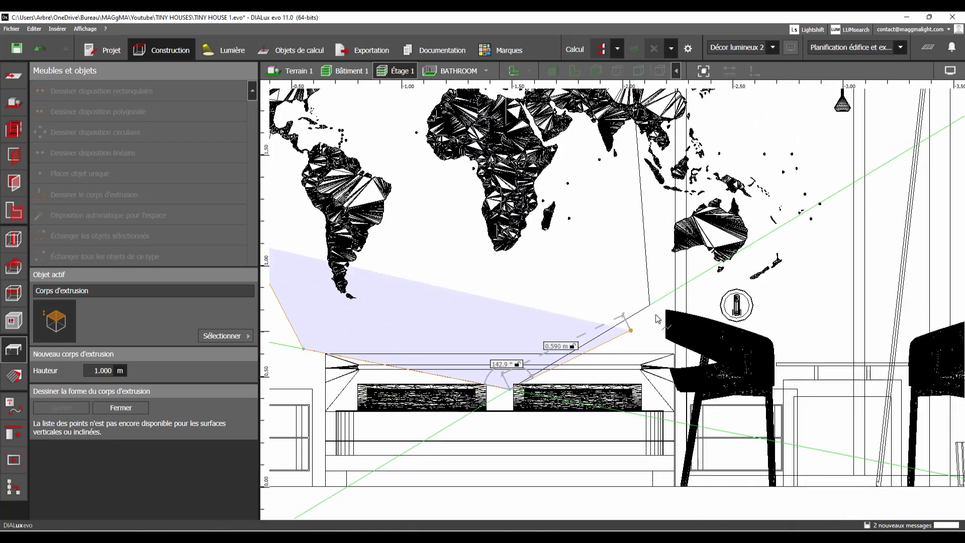
scroll(628, 271, down, 2)
scroll(617, 247, up, 6)
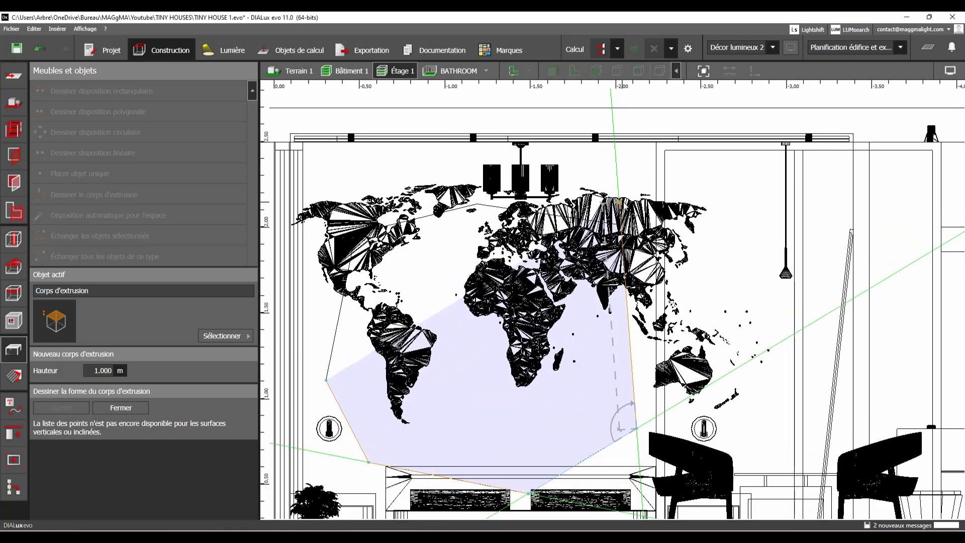
scroll(615, 244, up, 6)
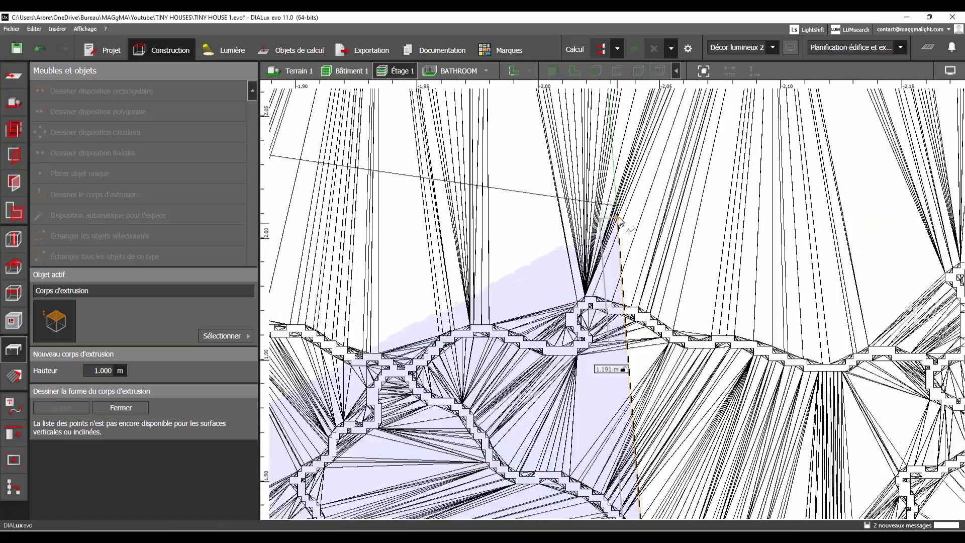
scroll(617, 203, down, 6)
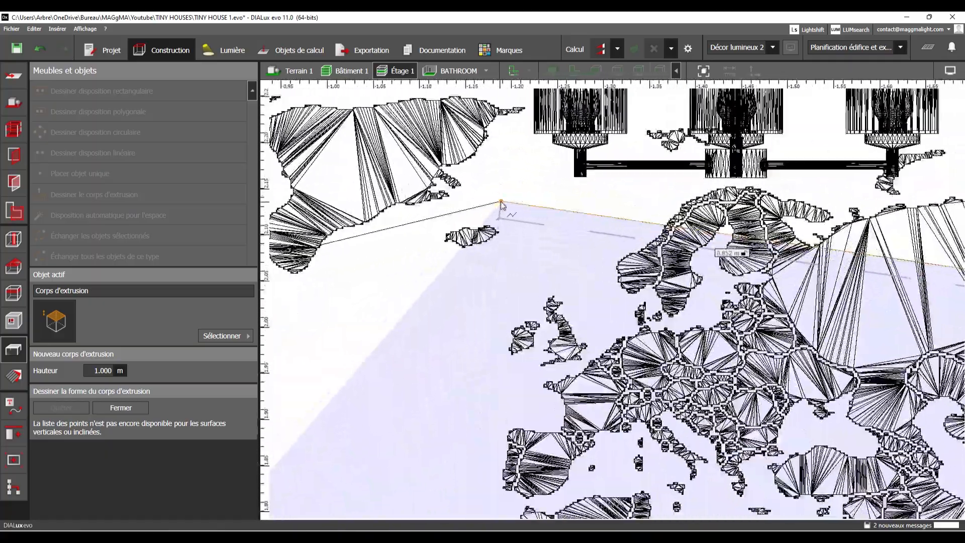
scroll(500, 208, down, 5)
scroll(640, 187, up, 11)
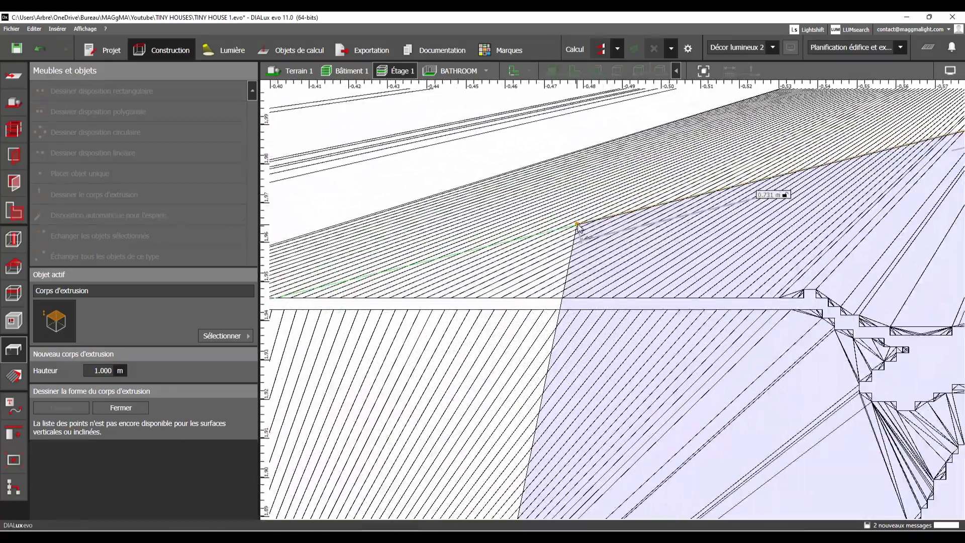
scroll(603, 229, down, 6)
right_click(629, 233)
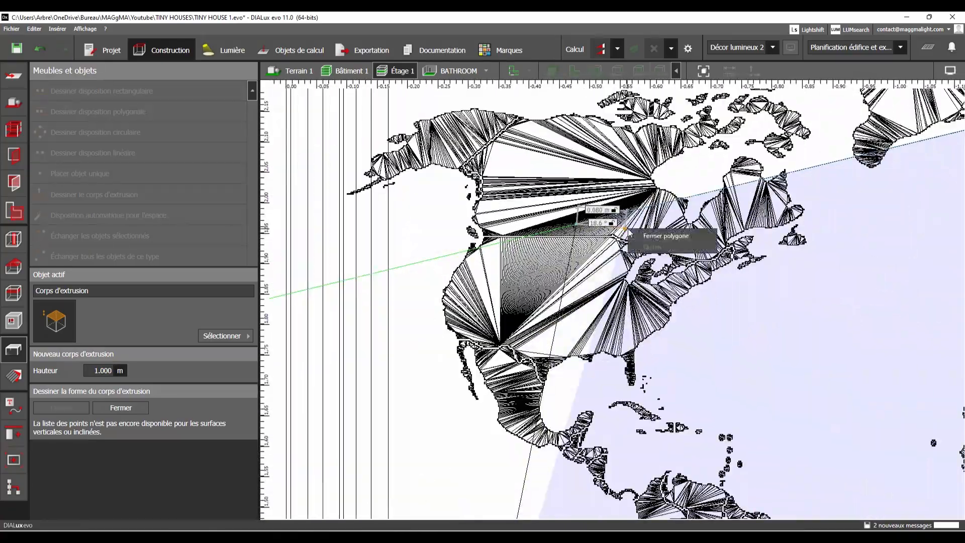
click(653, 236)
scroll(593, 249, down, 3)
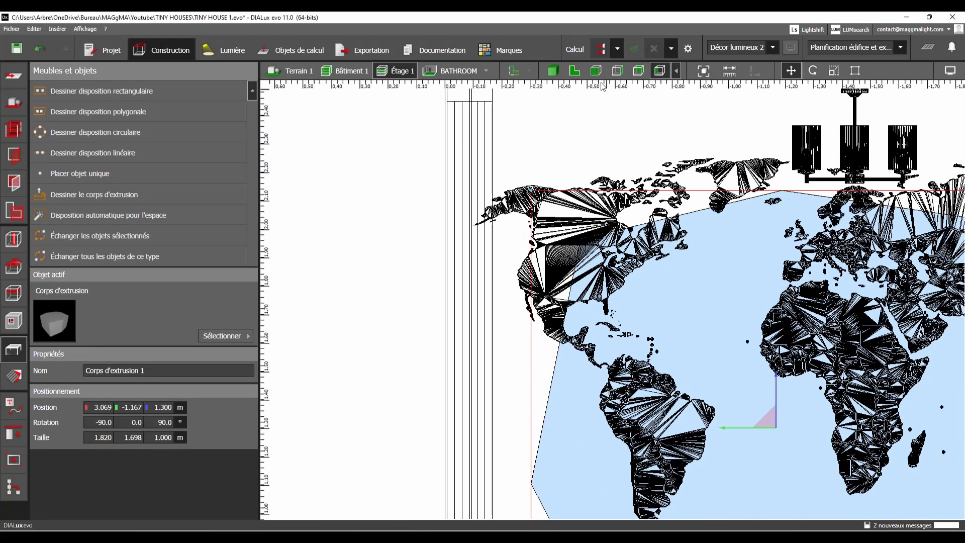
Move the extrusion body in 3D across the room to the wall opening, at X position 0.969 m, and show the storey in plan
click(553, 71)
scroll(590, 168, down, 2)
right_drag(590, 168, 468, 181)
drag(488, 213, 598, 239)
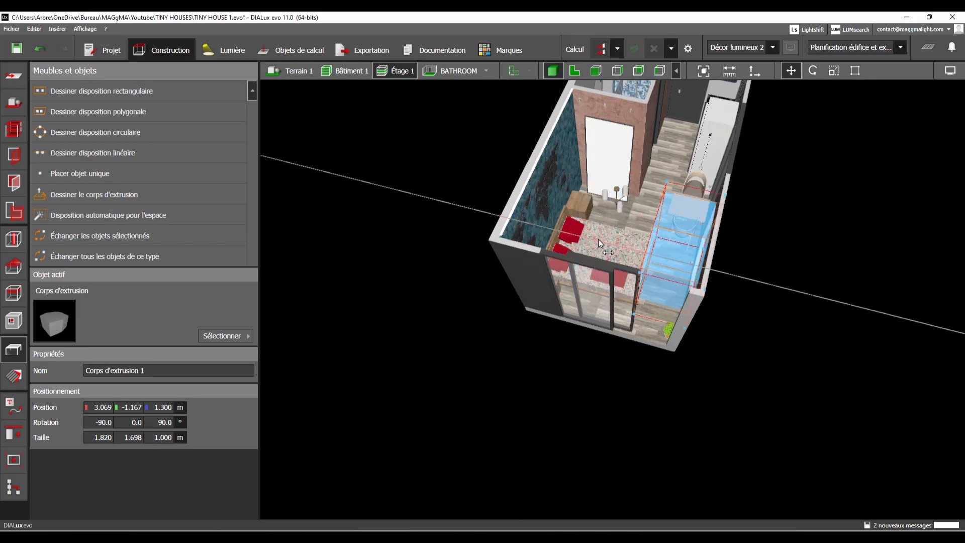
scroll(727, 241, up, 5)
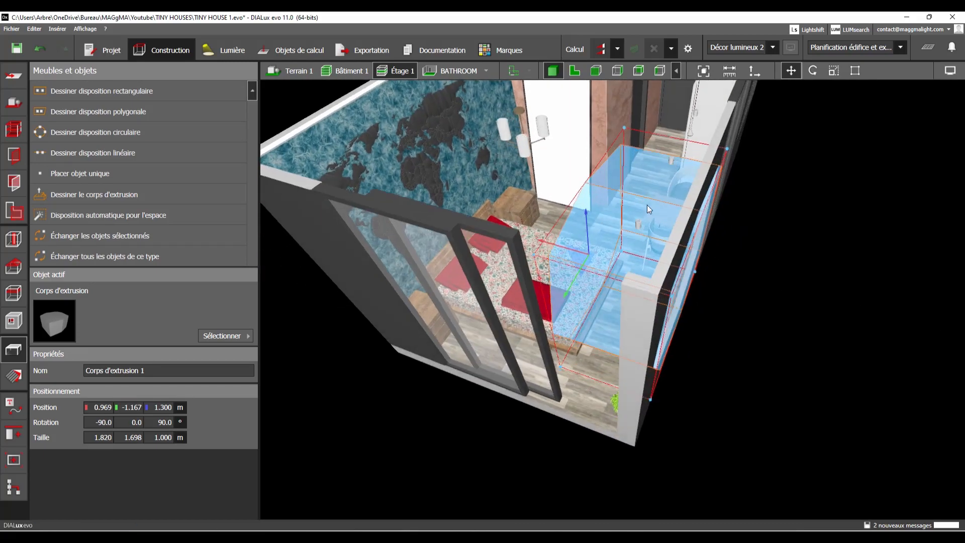
click(574, 70)
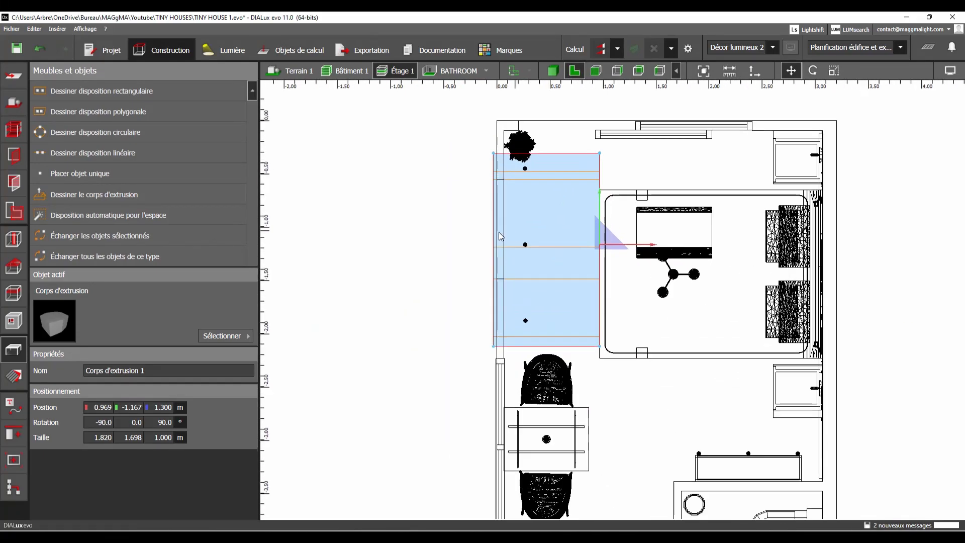
Scale the extrusion body in plan down to 0.075 m thick, pulling its room-side face back to the wall
scroll(501, 236, up, 2)
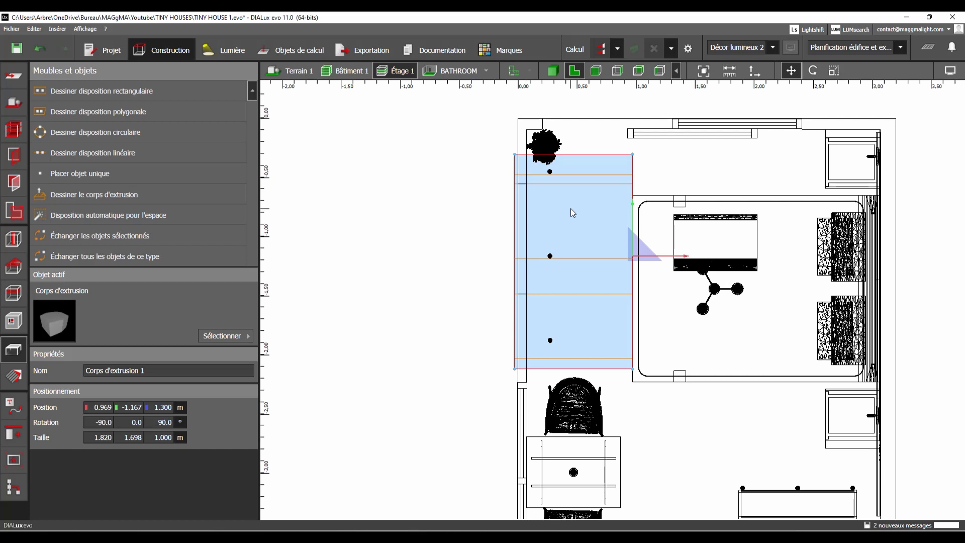
click(837, 74)
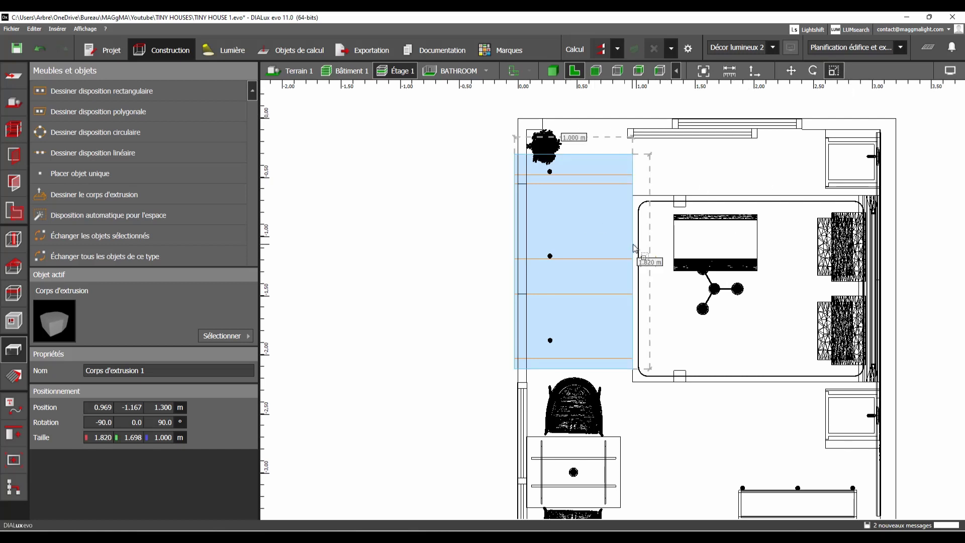
drag(632, 249, 533, 249)
scroll(523, 239, up, 3)
scroll(533, 249, down, 3)
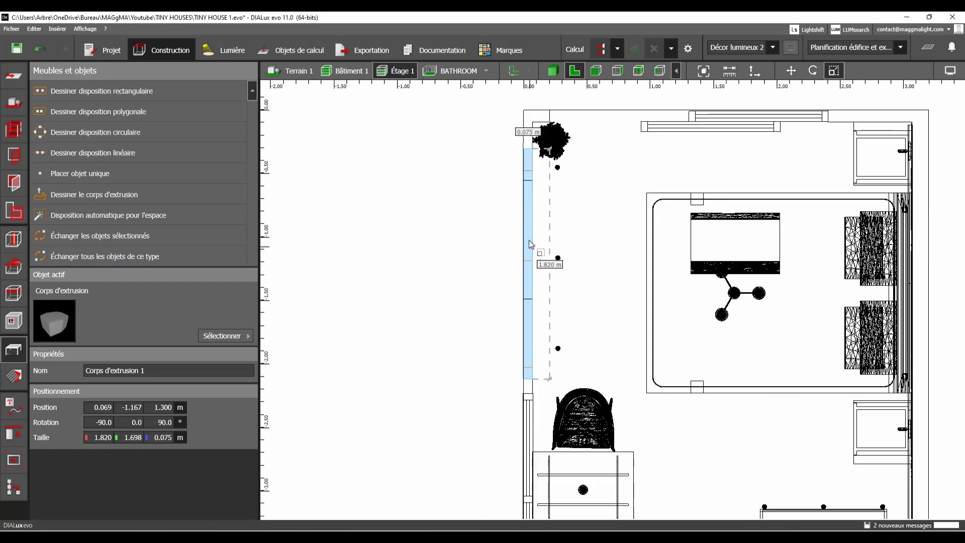
Measure the depth of the adjacent window's frame in plan, then cancel the measurement
middle_drag(528, 293, 535, 240)
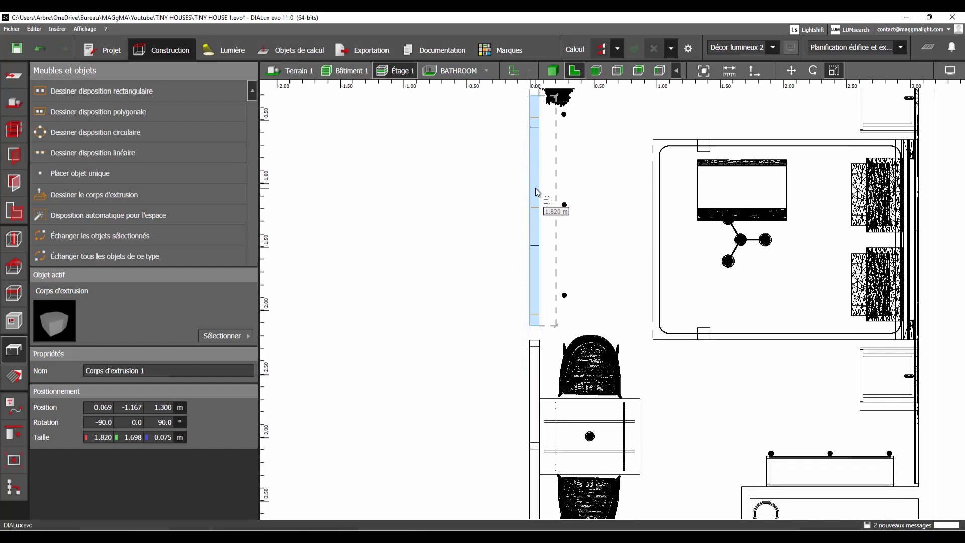
scroll(531, 347, up, 5)
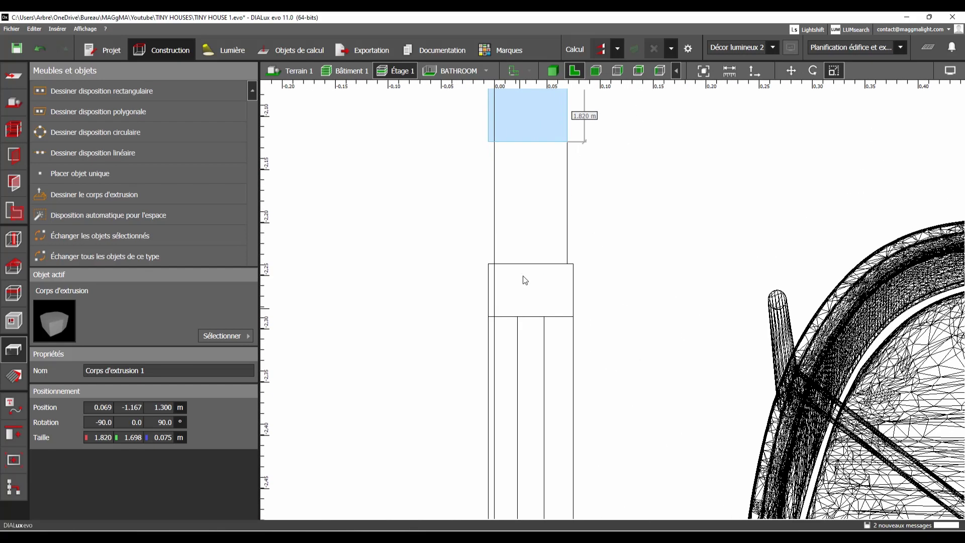
click(733, 76)
scroll(577, 321, up, 2)
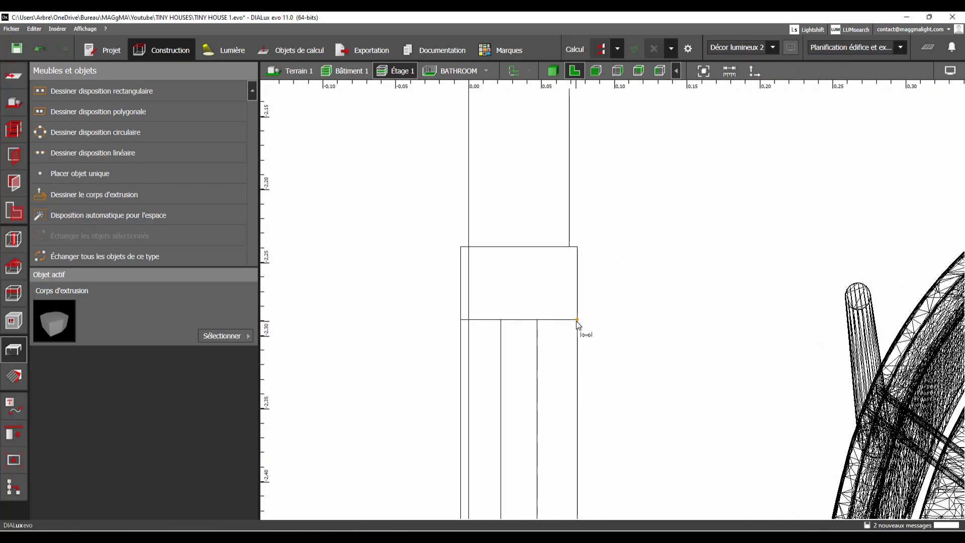
click(577, 319)
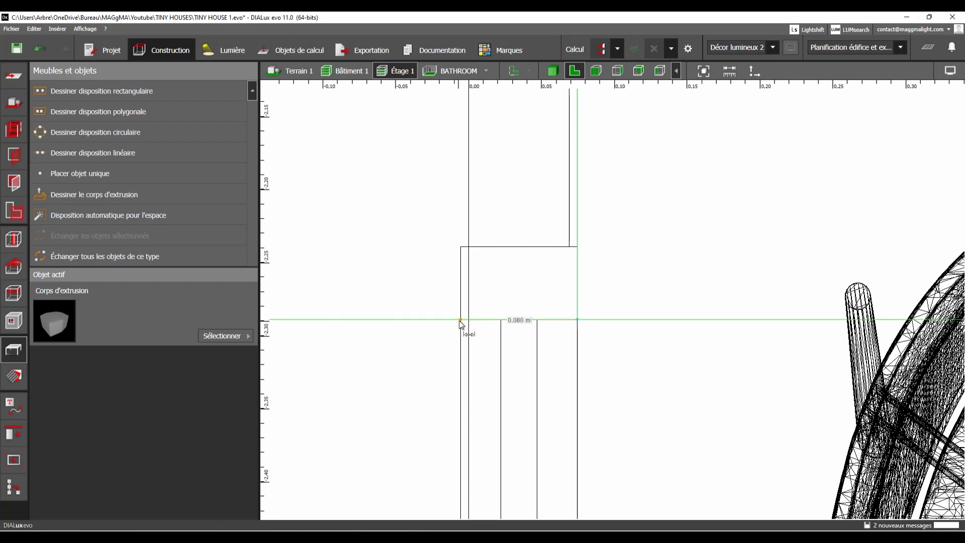
key(Escape)
scroll(459, 321, down, 5)
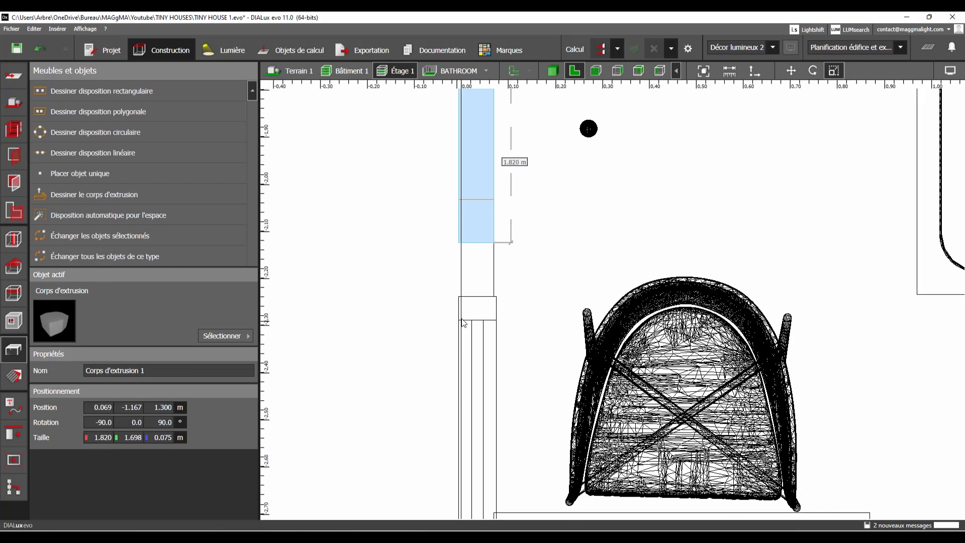
Set the extrusion body's thickness to 0.080 m, dismissing the save reminder
middle_drag(477, 211, 483, 257)
scroll(487, 257, up, 1)
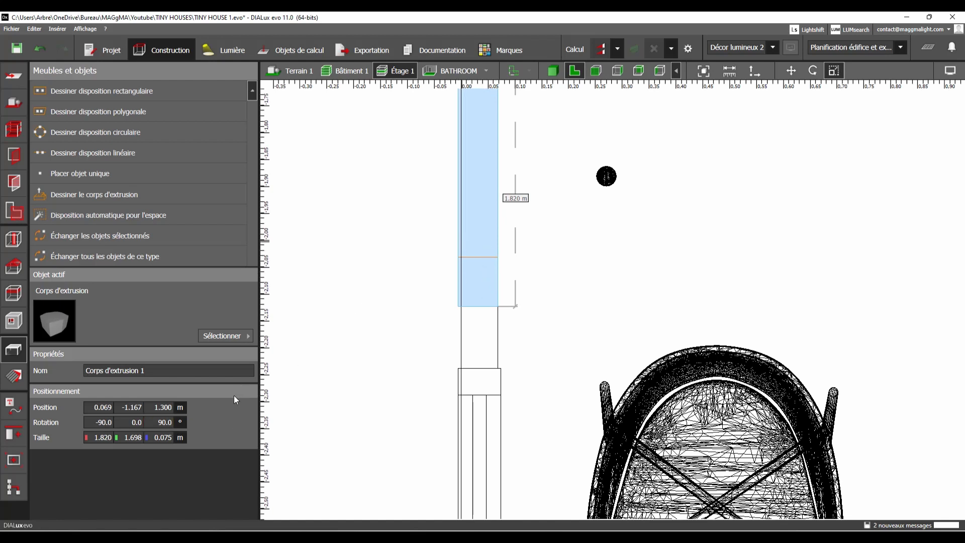
click(169, 438)
text(0.)
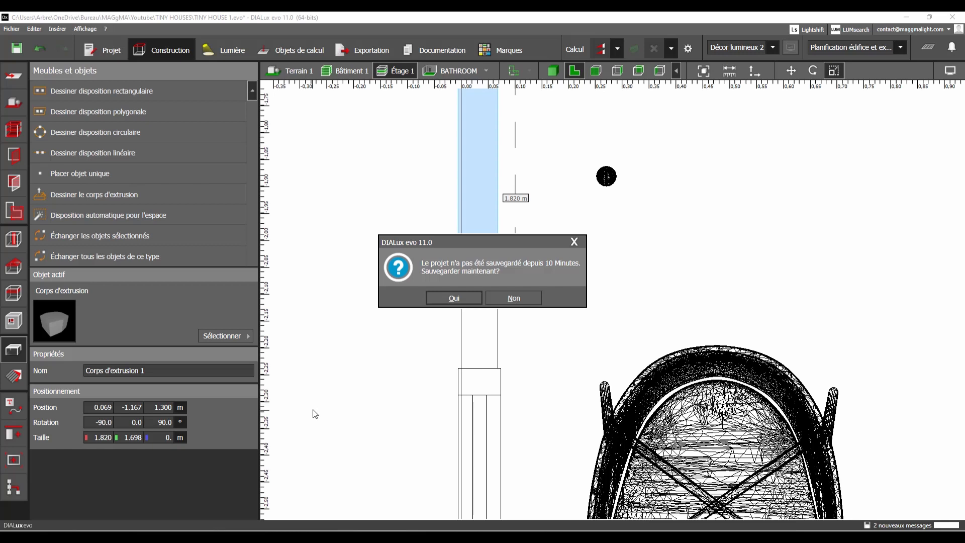
click(574, 242)
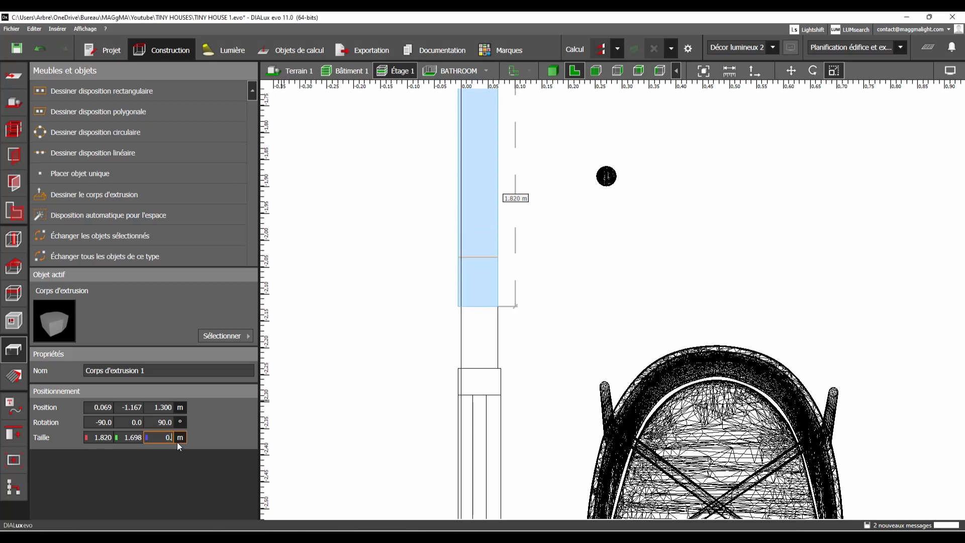
key(Return)
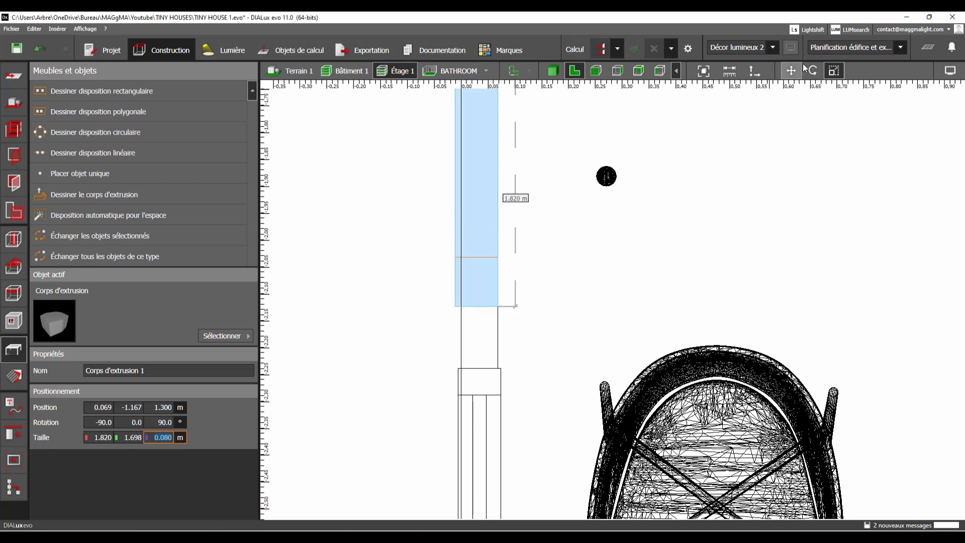
Move the extrusion body along the X axis to position 0.074 m, in line with the adjacent window frame
click(789, 71)
middle_drag(529, 196, 542, 328)
scroll(541, 328, down, 5)
middle_drag(522, 141, 538, 251)
scroll(533, 252, up, 8)
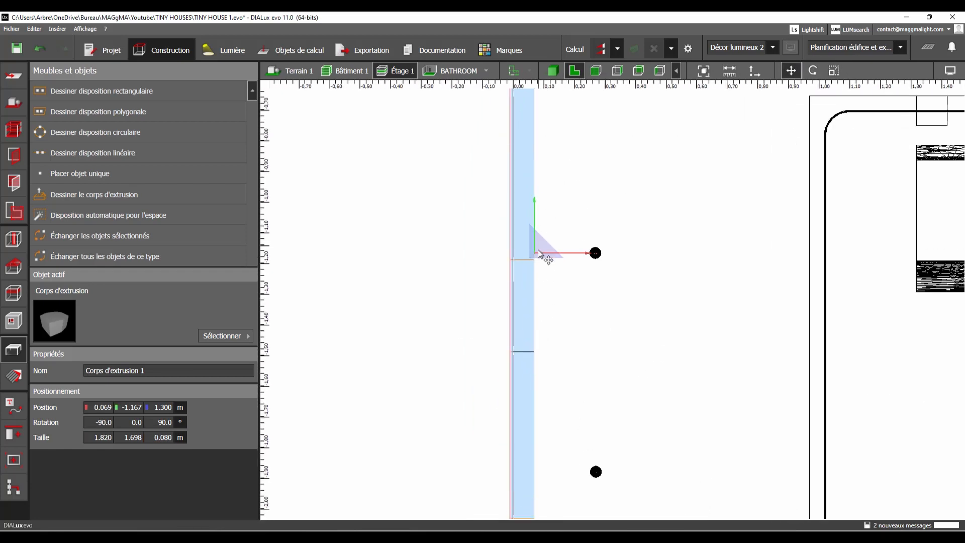
scroll(533, 256, up, 2)
drag(590, 257, 608, 262)
scroll(497, 260, down, 3)
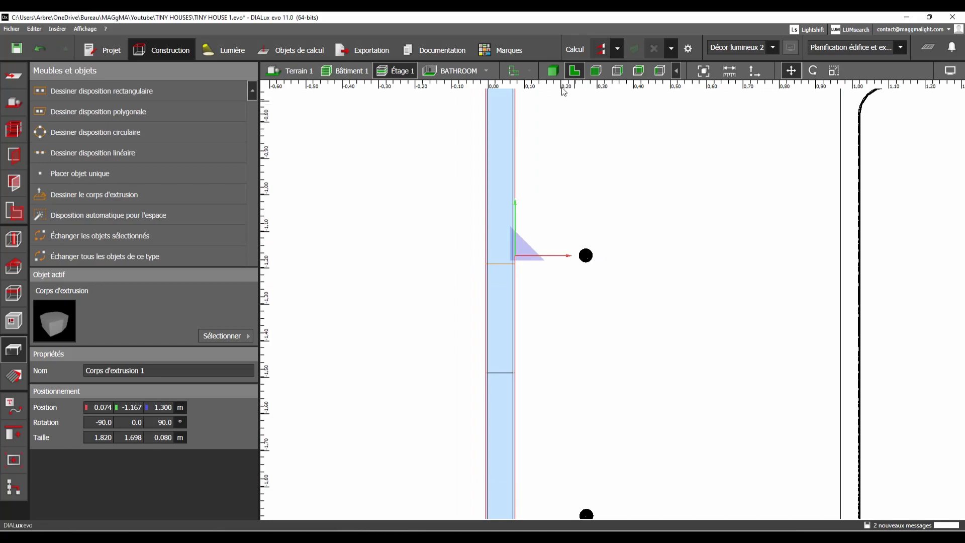
Show the storey in 3D from outside and paste two copies of the extrusion body in place
click(555, 72)
right_drag(596, 212, 538, 160)
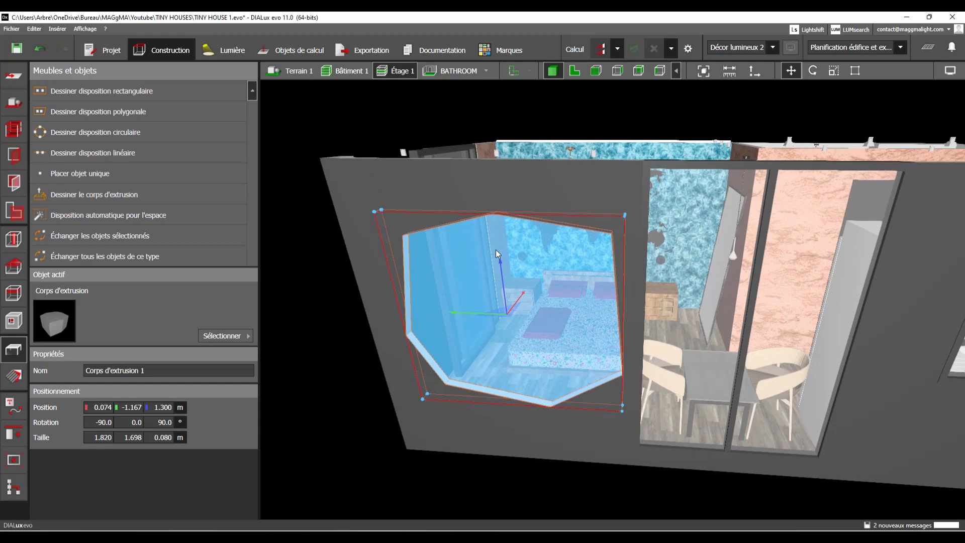
key(ctrl+v)
key(ctrl+v)
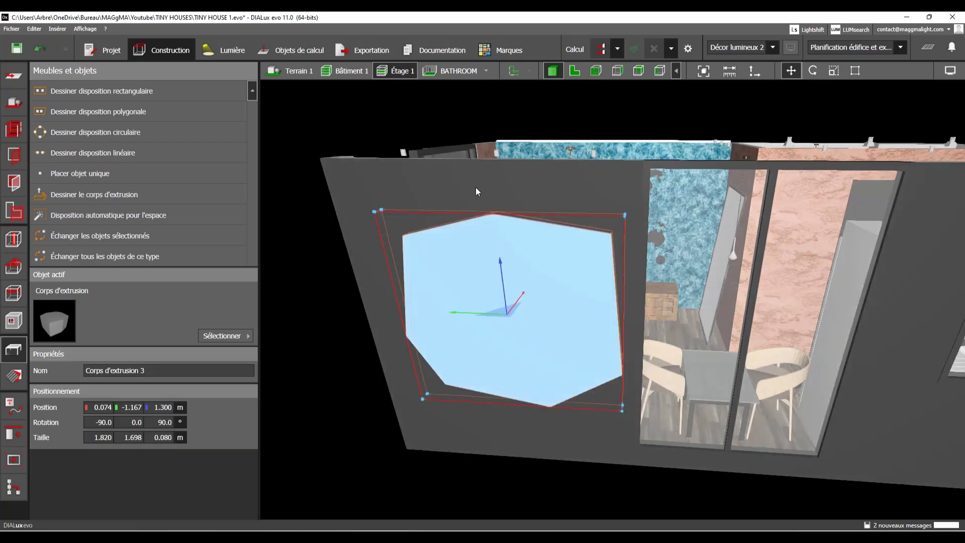
right_drag(475, 187, 493, 176)
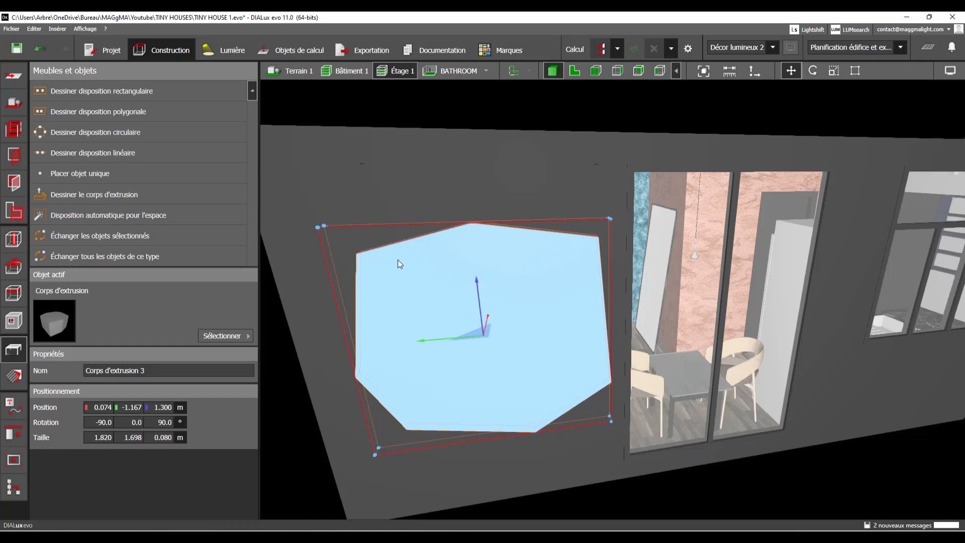
Inspect the extrusion body in elevation and measure the width of the adjacent window's frame in plan
click(595, 70)
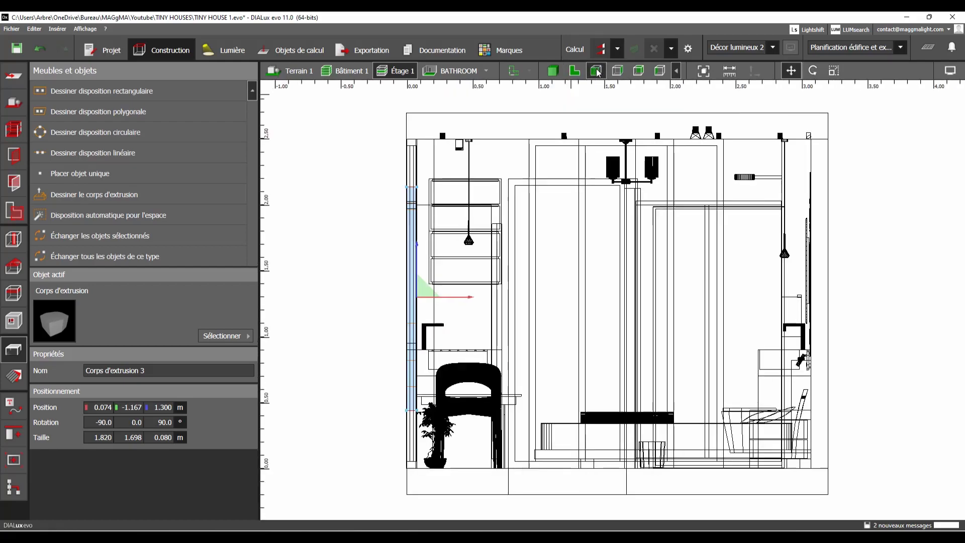
click(661, 73)
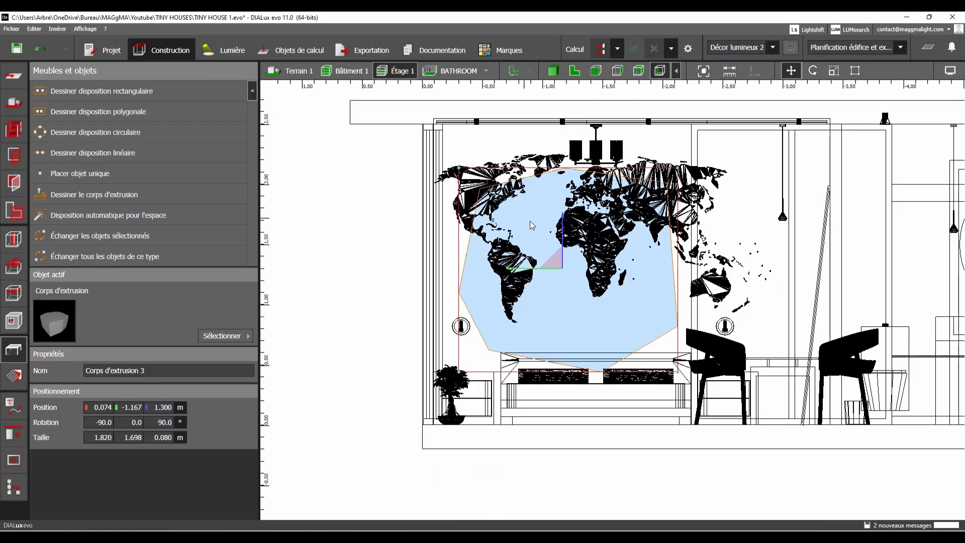
scroll(550, 262, up, 3)
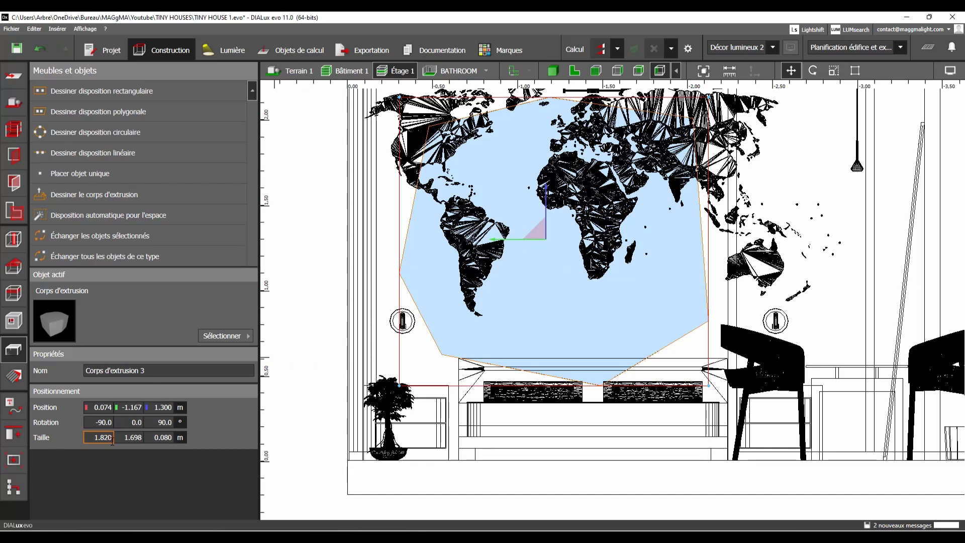
click(574, 70)
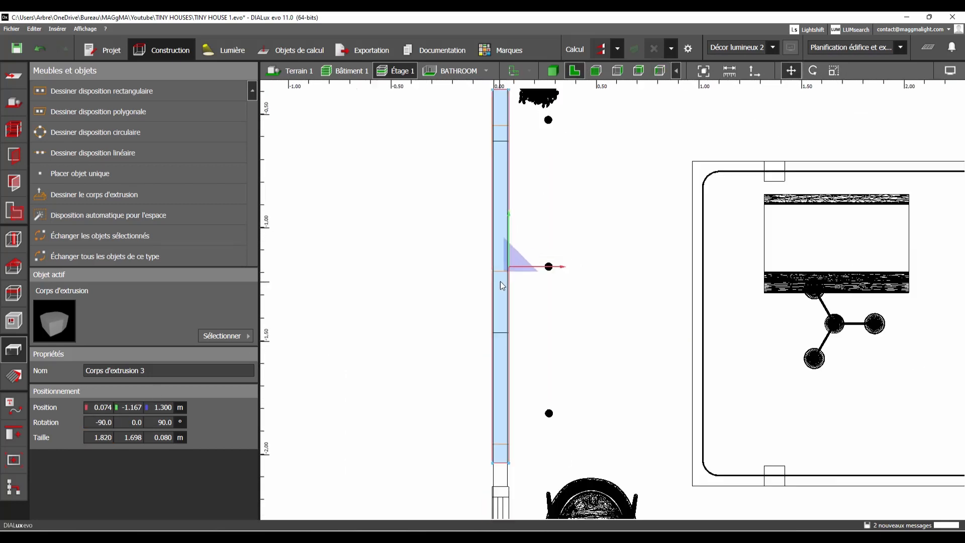
scroll(499, 322, up, 8)
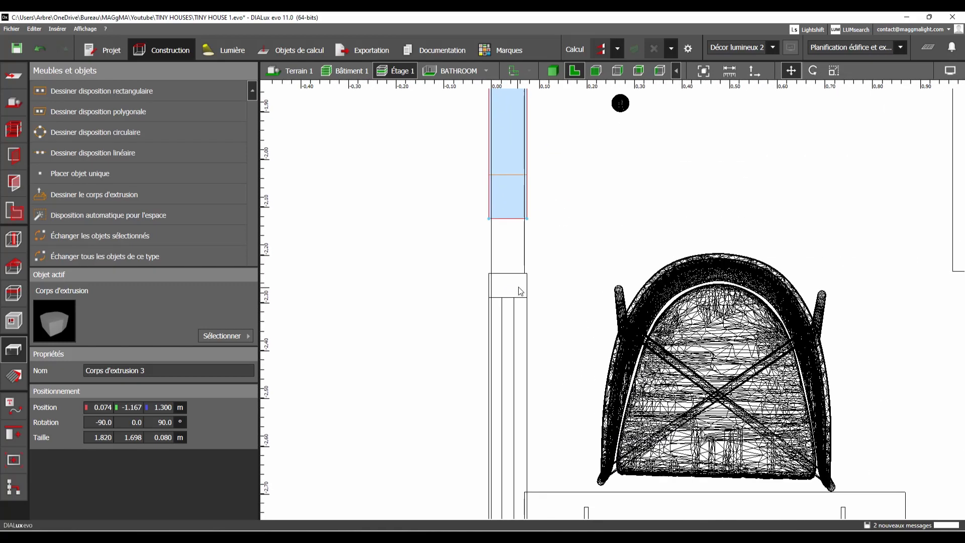
click(737, 73)
scroll(534, 304, up, 1)
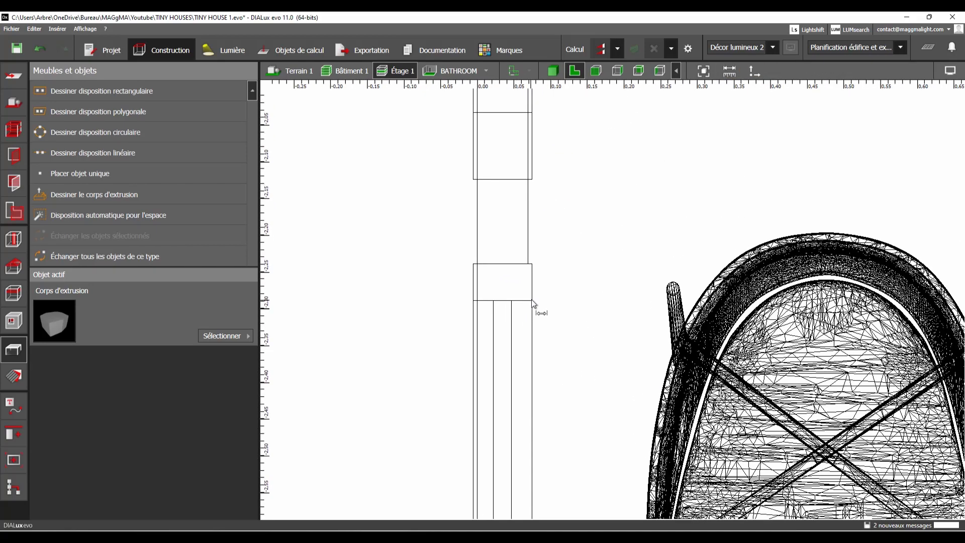
click(532, 299)
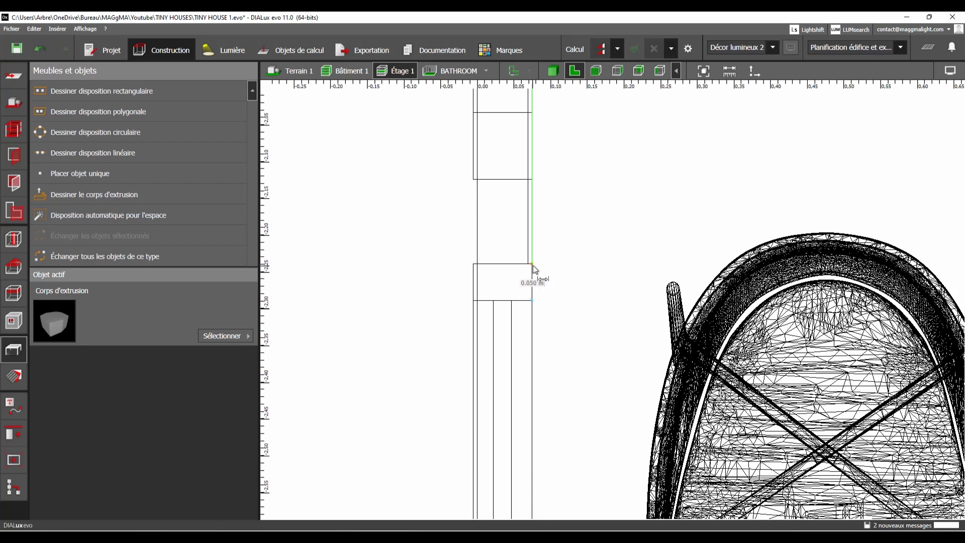
In 3D, select the original extrusion body and set its size to 1.720 by 1.598 m
click(553, 71)
drag(540, 295, 558, 258)
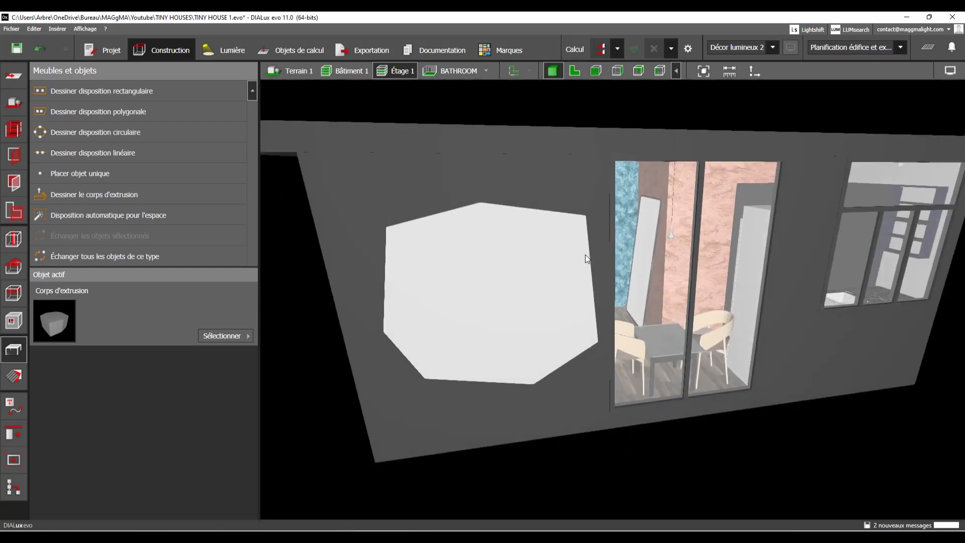
scroll(587, 258, up, 2)
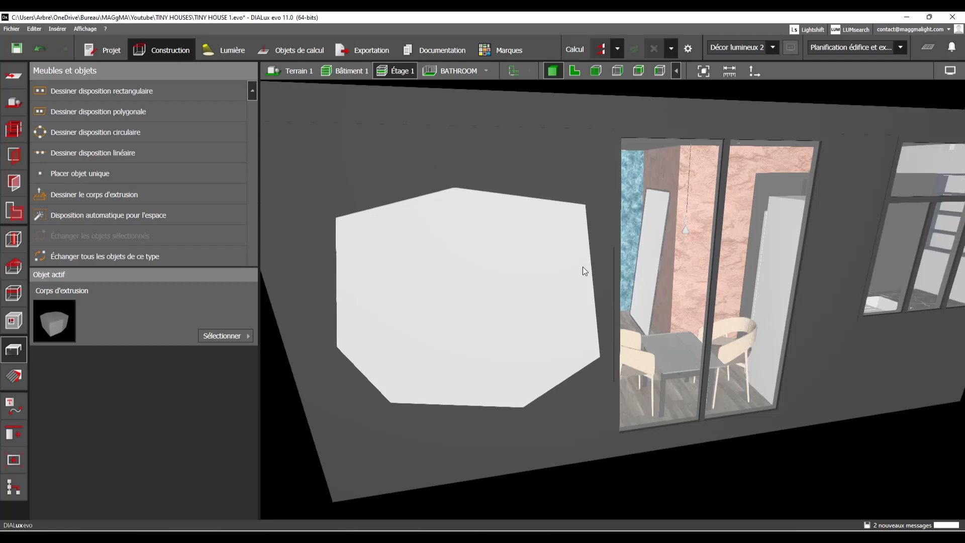
click(443, 295)
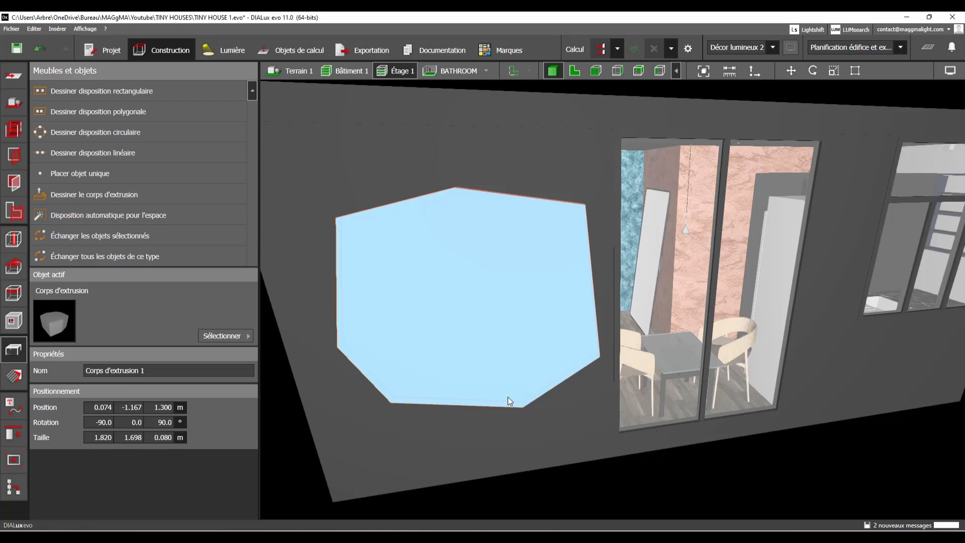
double_click(103, 438)
key(Return)
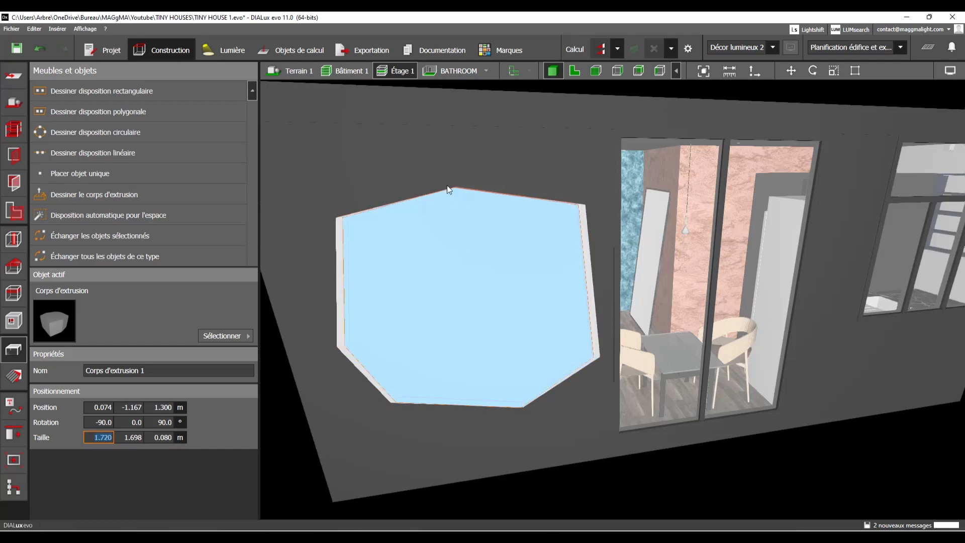
key(Tab)
text(1.598)
key(Return)
right_drag(459, 369, 165, 312)
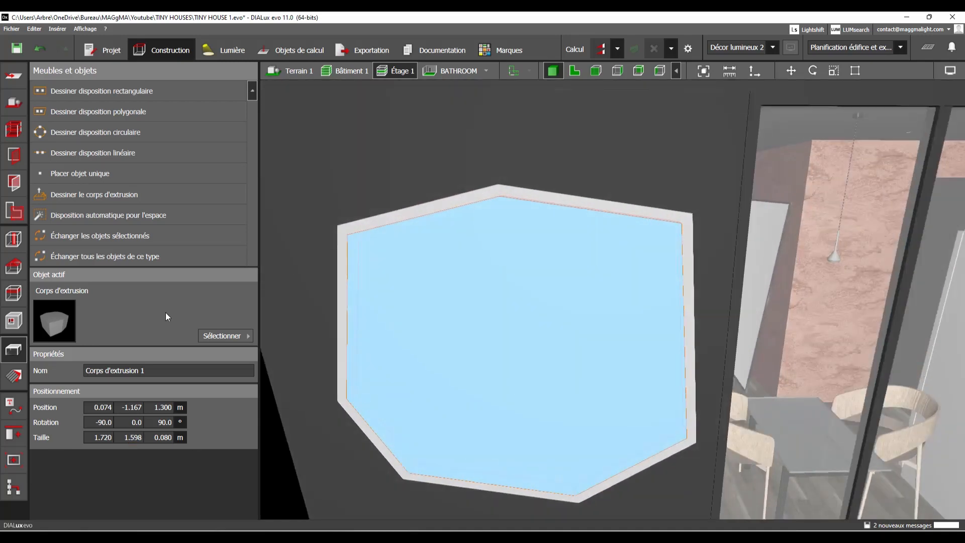
Select the two overlapping extrusion bodies and subtract Corps d'extrusion 1 from Corps d'extrusion 2 to form the window frame
click(14, 432)
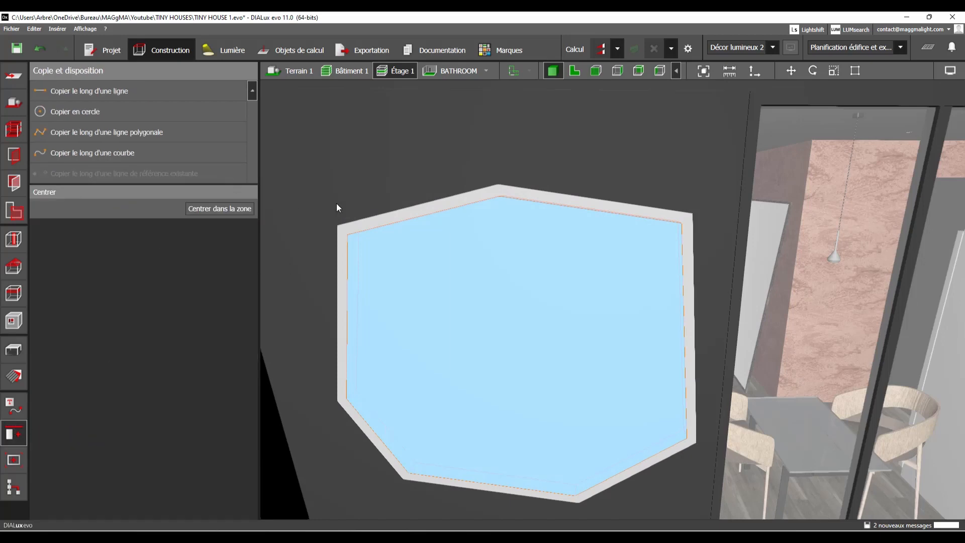
right_drag(336, 203, 358, 195)
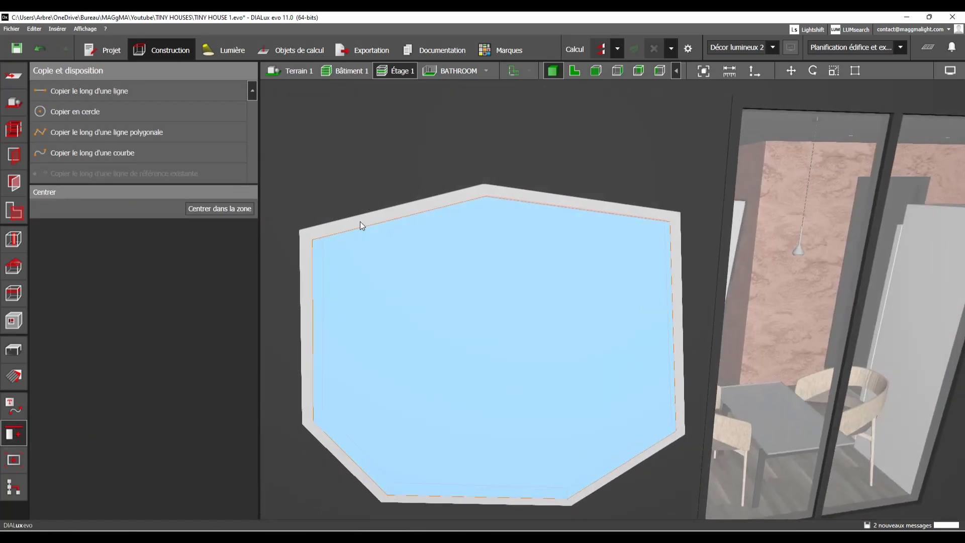
scroll(360, 221, up, 2)
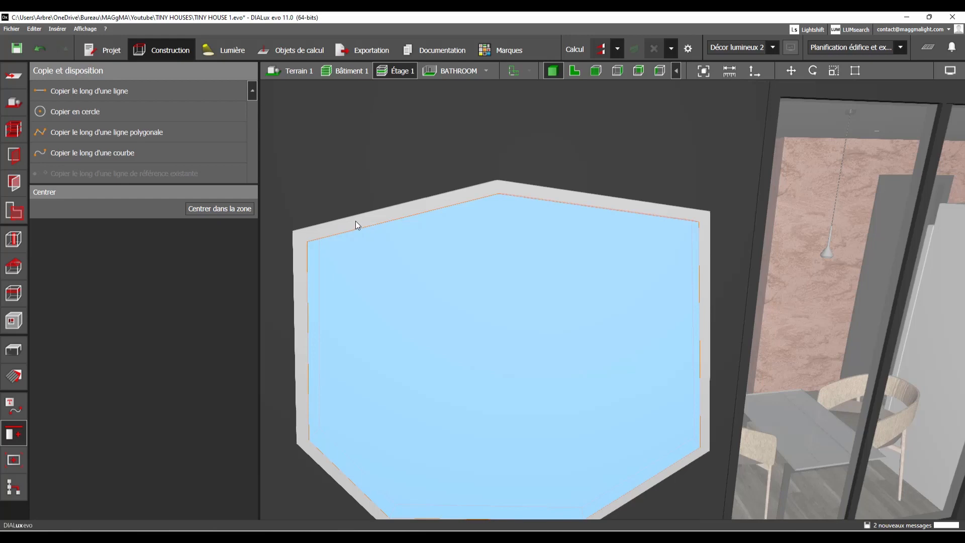
ctrl+click(432, 203)
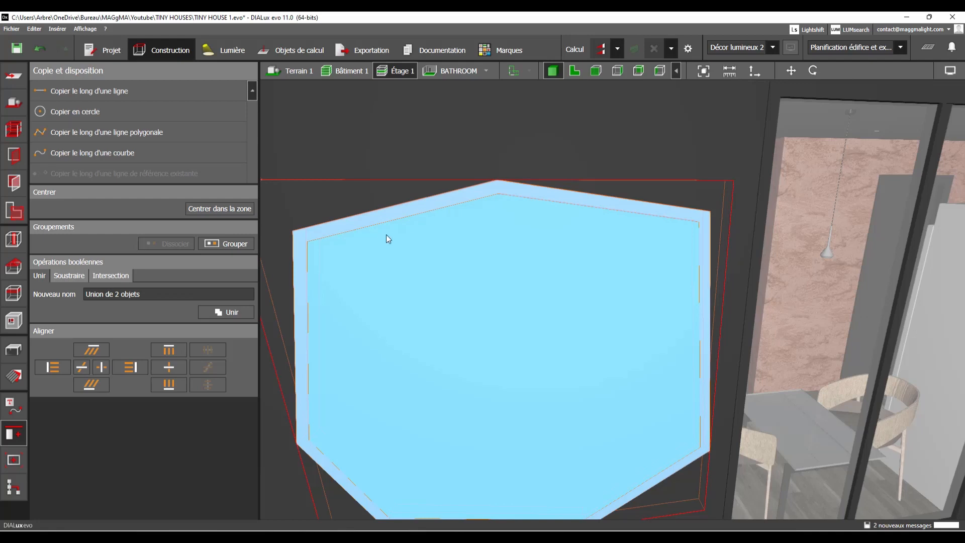
scroll(339, 276, down, 3)
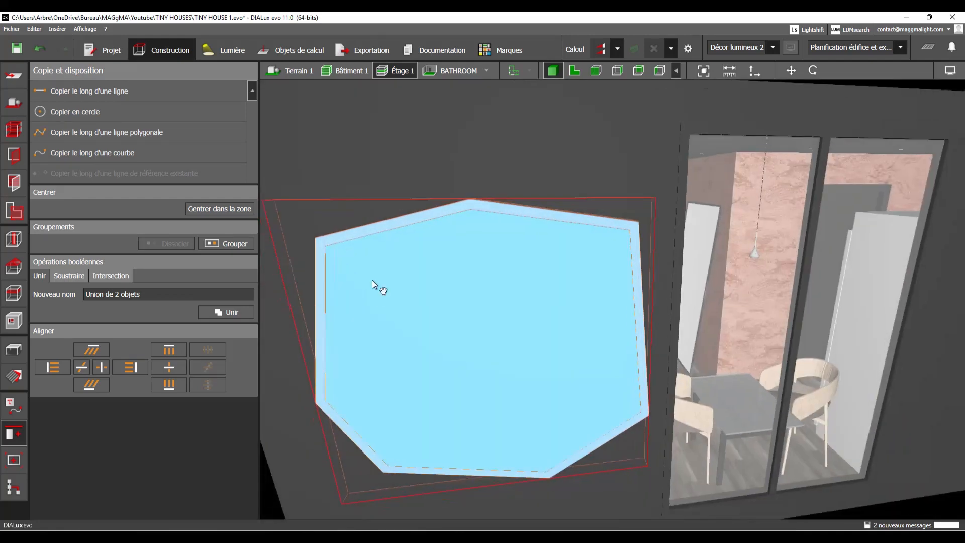
click(68, 275)
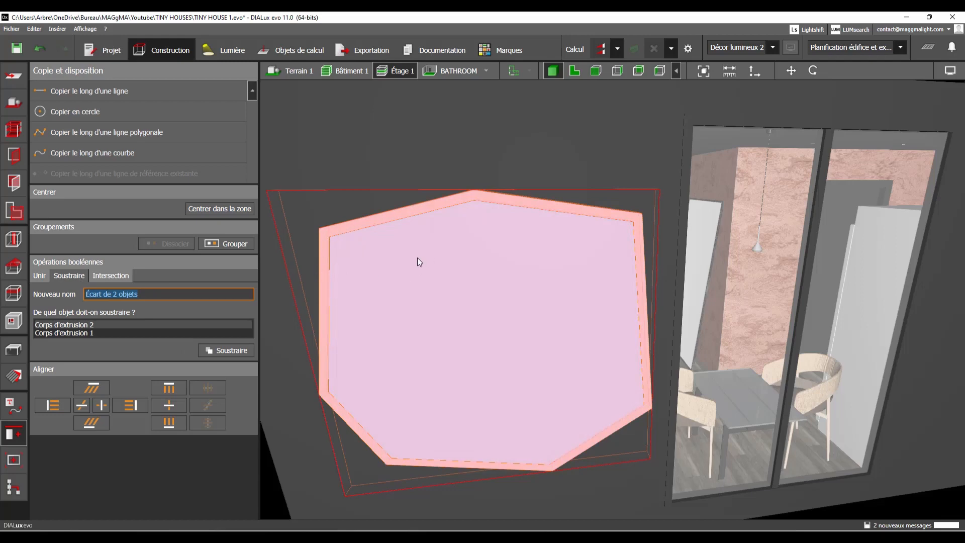
click(74, 334)
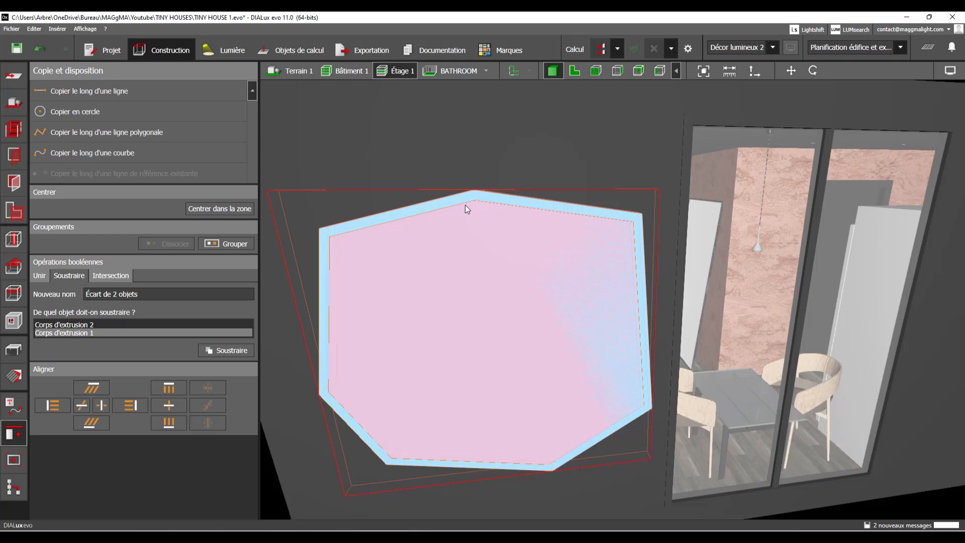
click(67, 324)
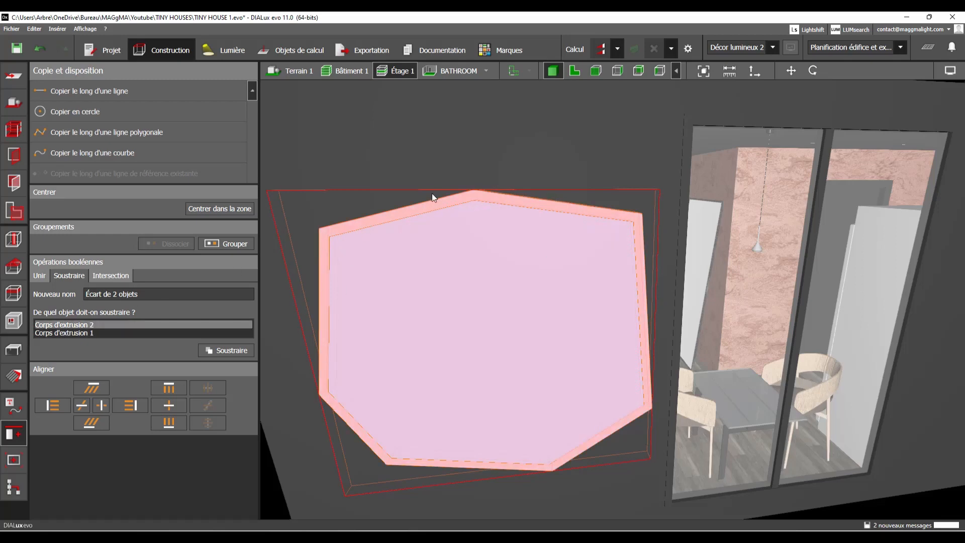
click(242, 351)
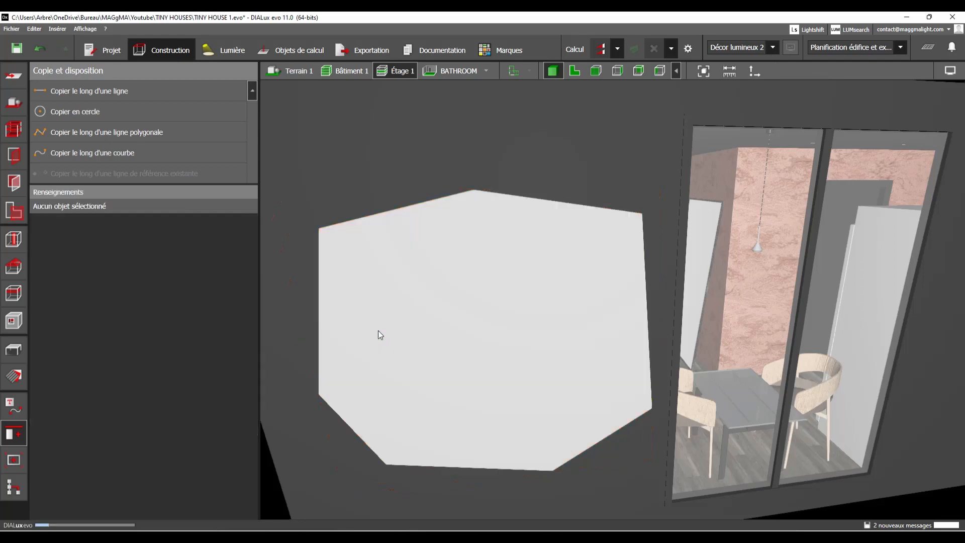
middle_drag(602, 264, 623, 252)
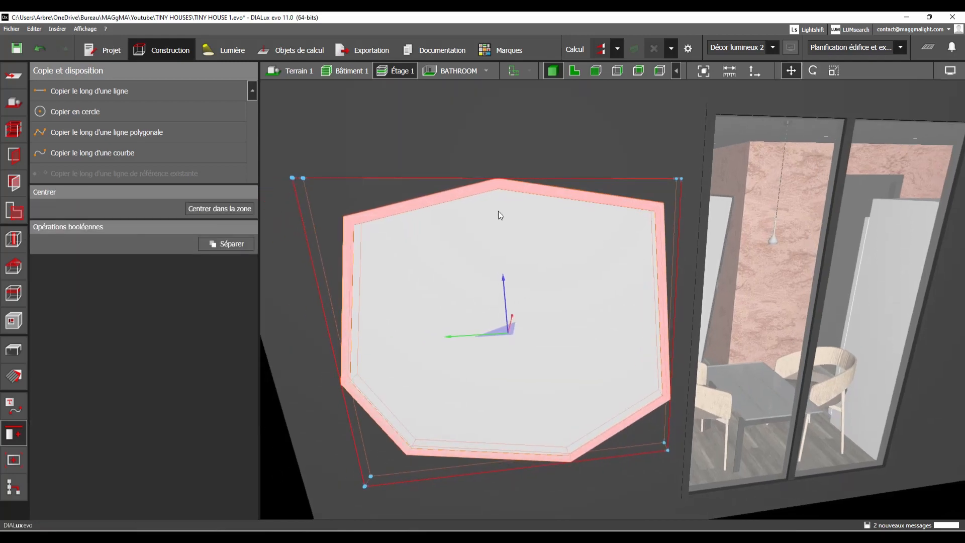
key(Escape)
Select the remaining extrusion body inside the frame and measure the adjacent window's glass thickness in plan
right_drag(504, 236, 517, 204)
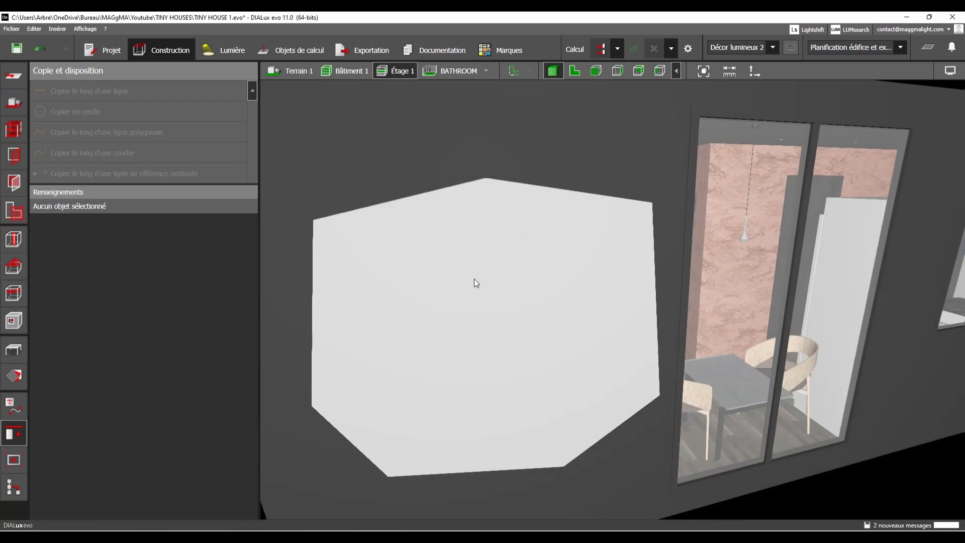
click(474, 279)
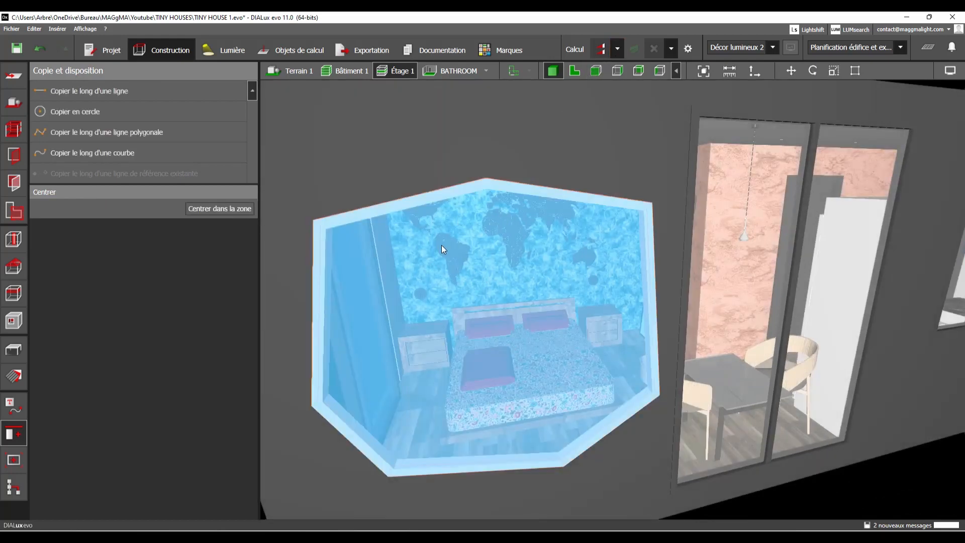
right_drag(441, 246, 480, 252)
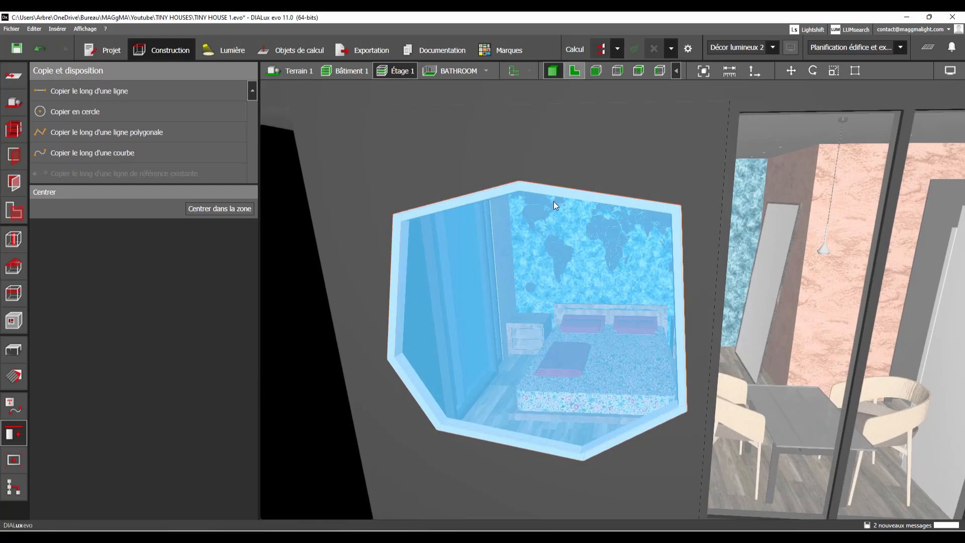
click(574, 71)
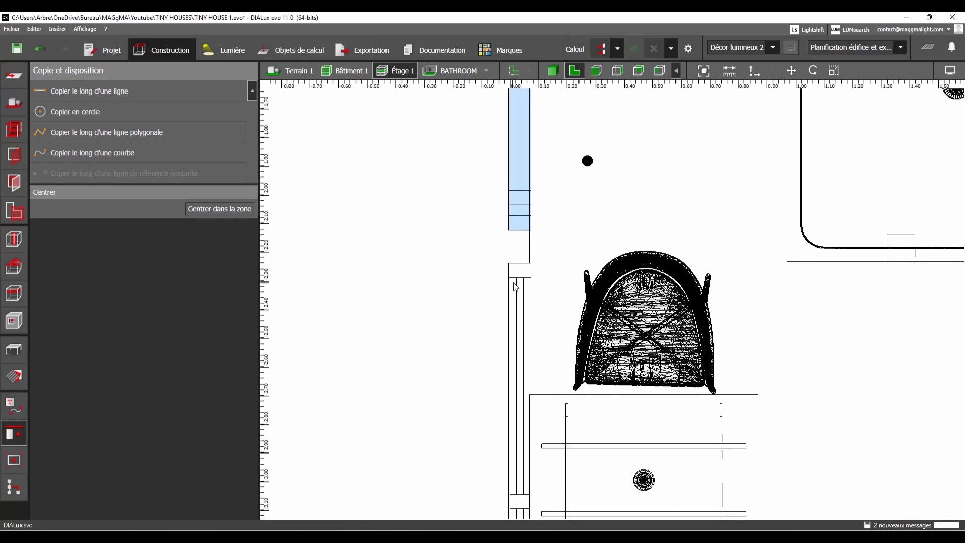
scroll(520, 282, up, 3)
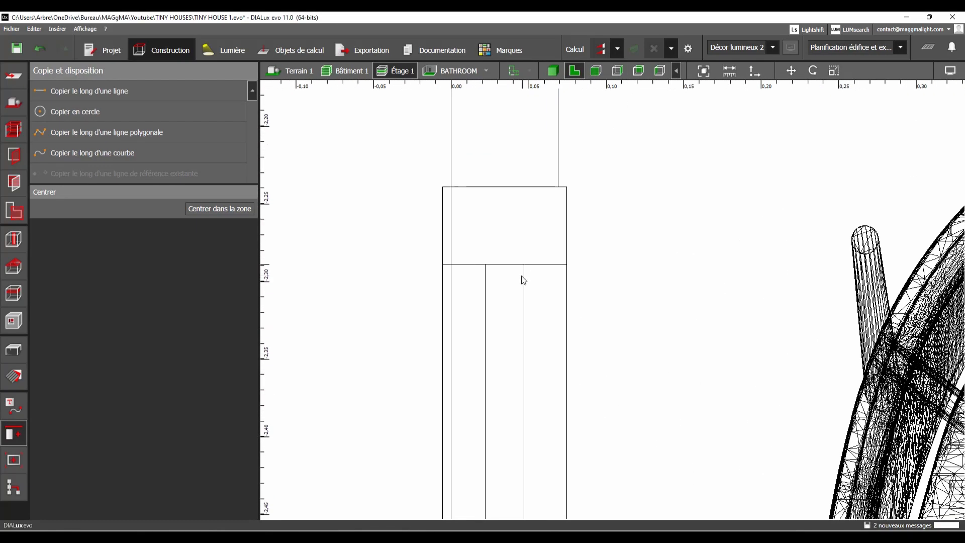
click(729, 70)
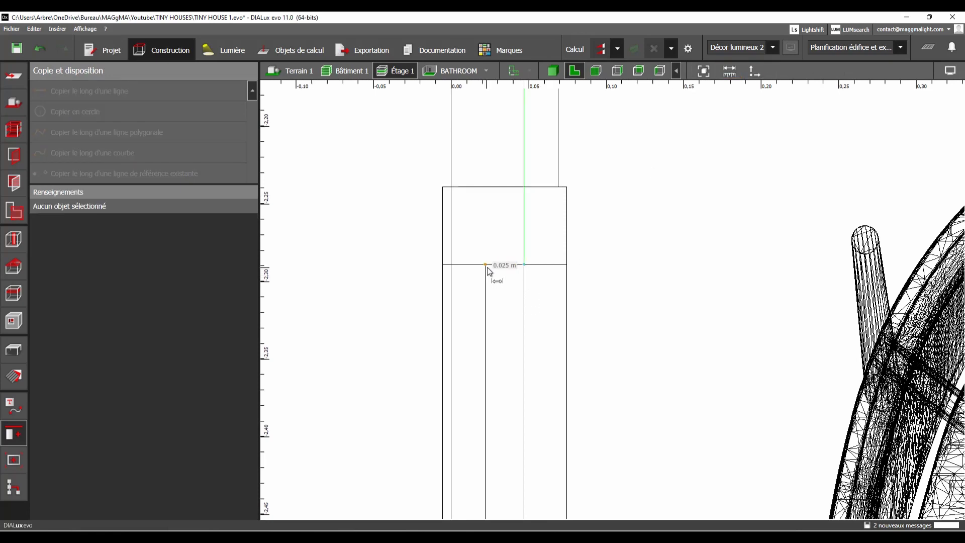
In 3D, set the remaining extrusion body's thickness to 0.025 m so it serves as the glass pane
click(552, 71)
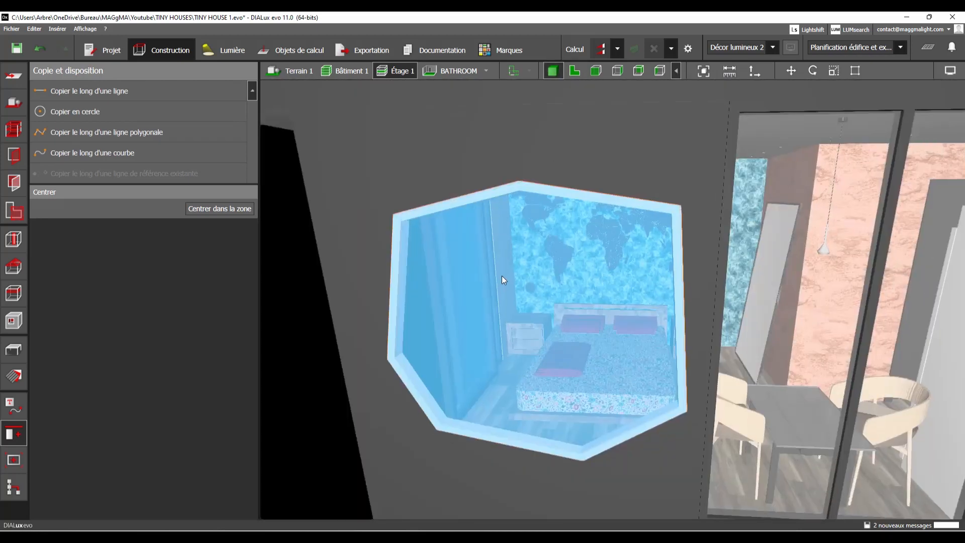
click(21, 351)
click(166, 437)
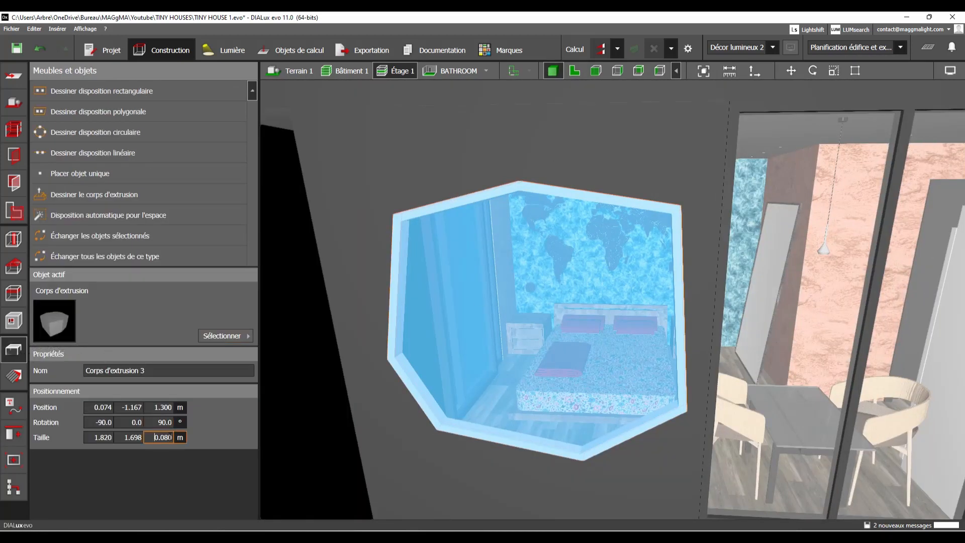
key(BackSpace)
key(BackSpace)
key(BackSpace)
key(BackSpace)
text(.025)
key(Return)
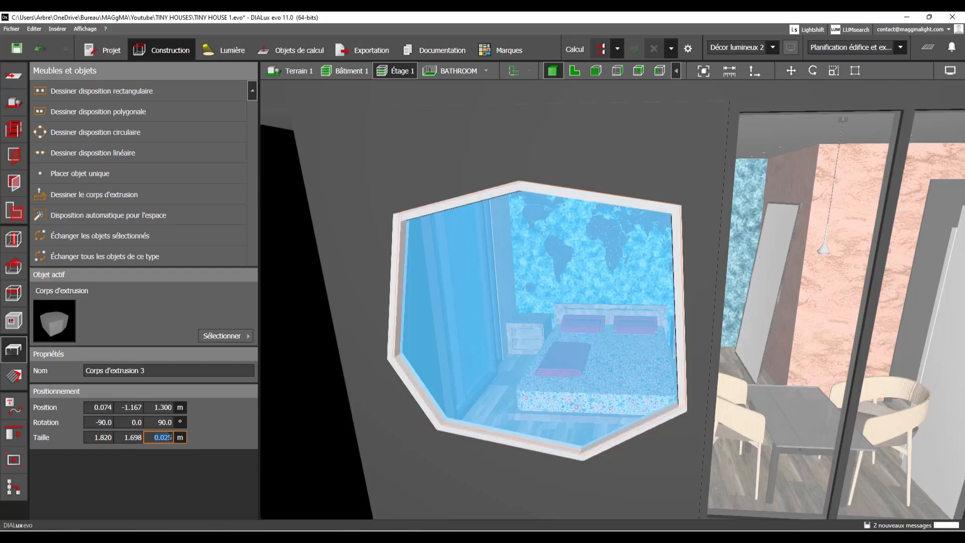
In plan, move the glass pane along the X axis to position 0.048 m, within the frame's depth
click(576, 71)
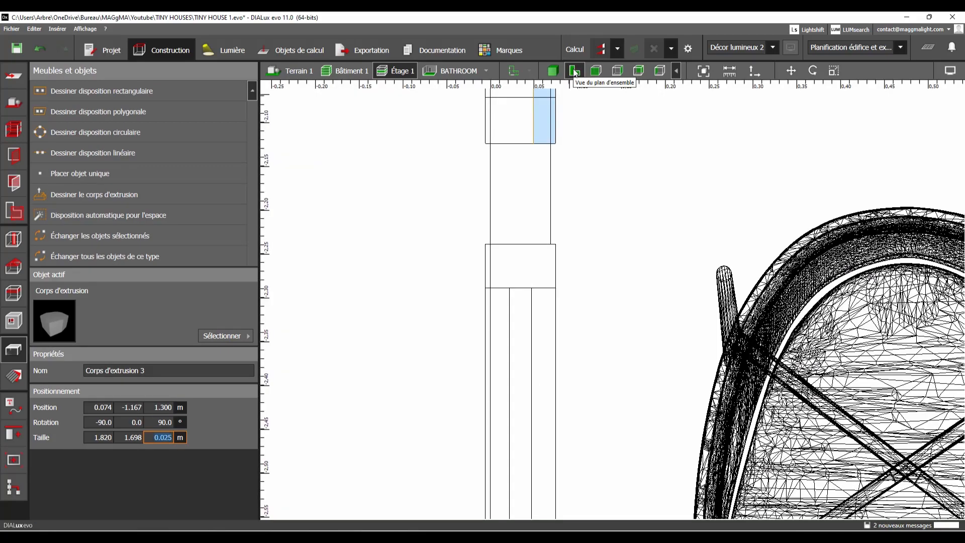
scroll(549, 194, down, 4)
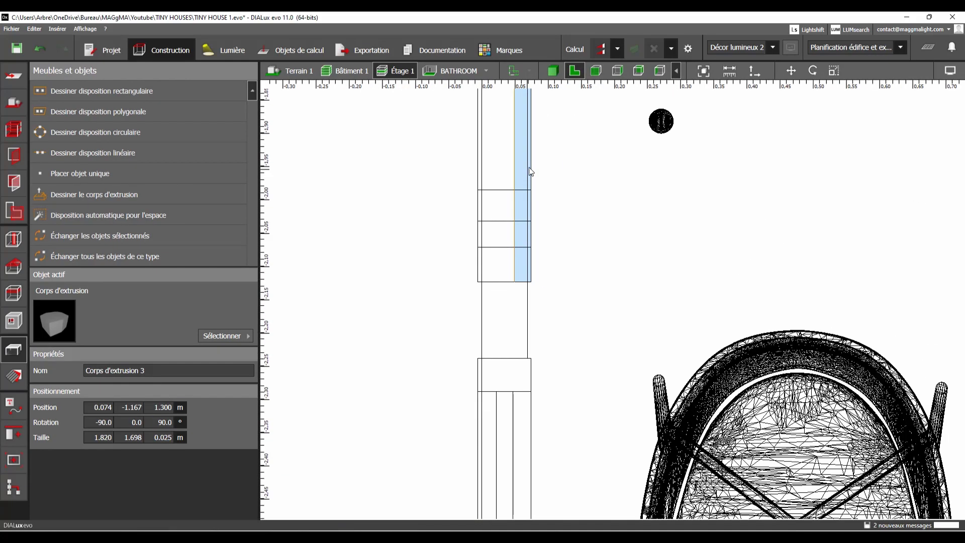
middle_drag(529, 168, 530, 267)
click(790, 71)
scroll(537, 228, down, 3)
middle_drag(551, 158, 562, 307)
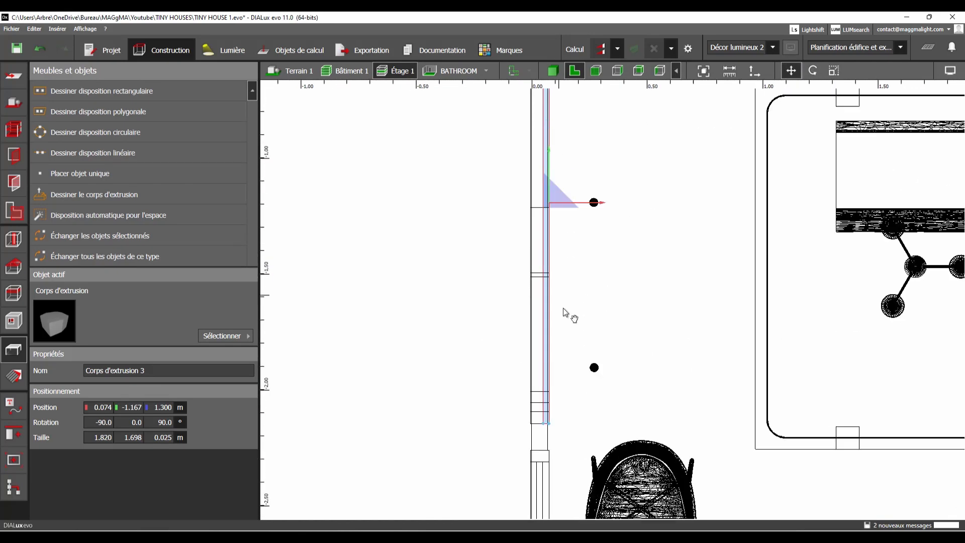
scroll(565, 209, up, 6)
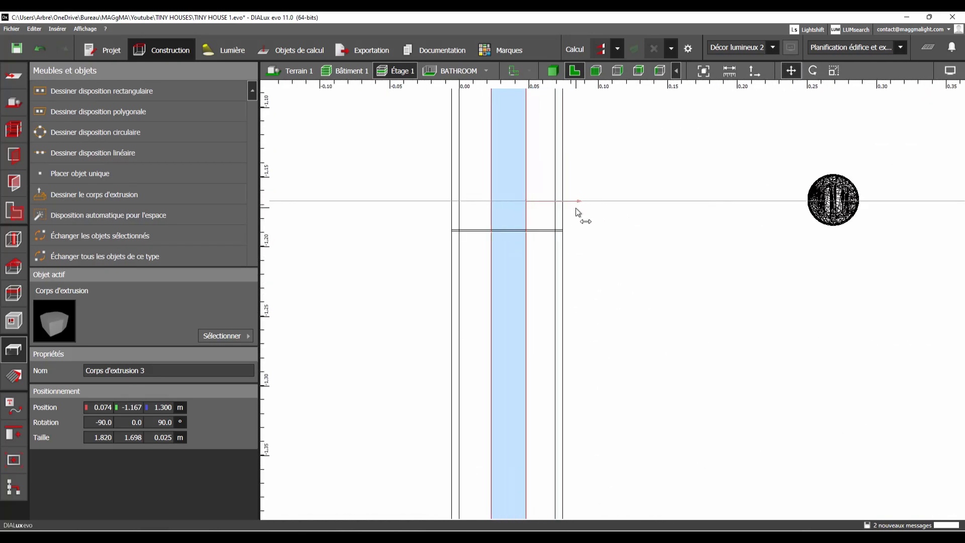
drag(576, 212, 575, 212)
click(553, 70)
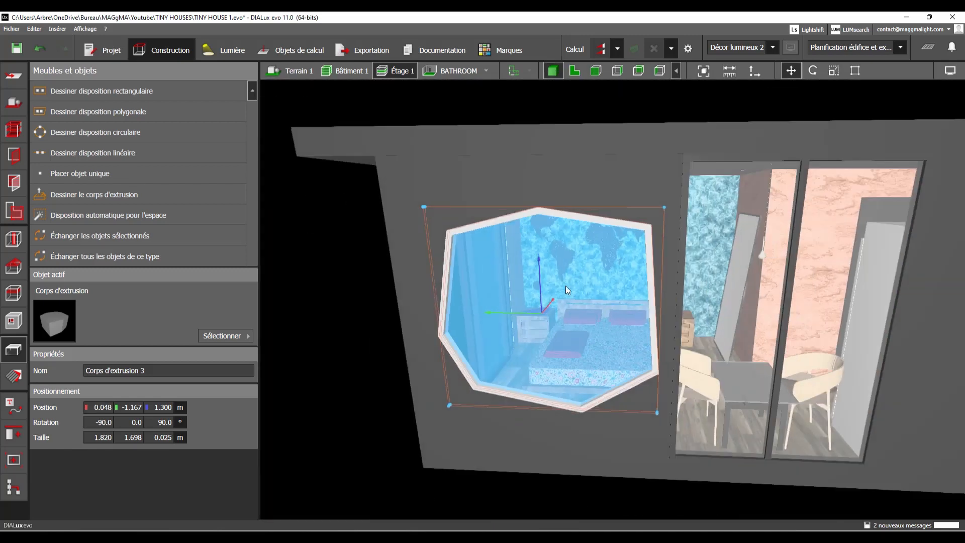
Pick the DefaultTransparent material from the adjacent window's glass and apply it to the polygonal pane
click(387, 296)
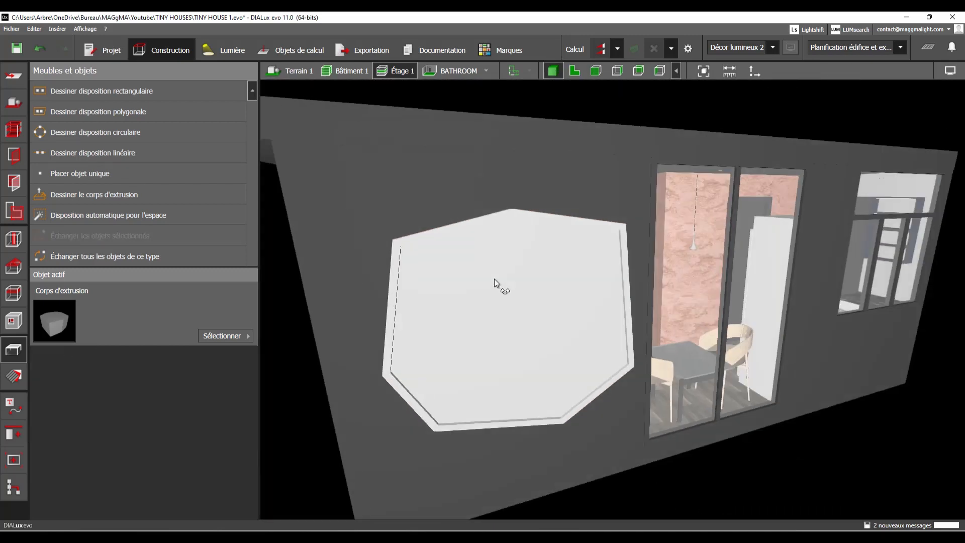
click(12, 378)
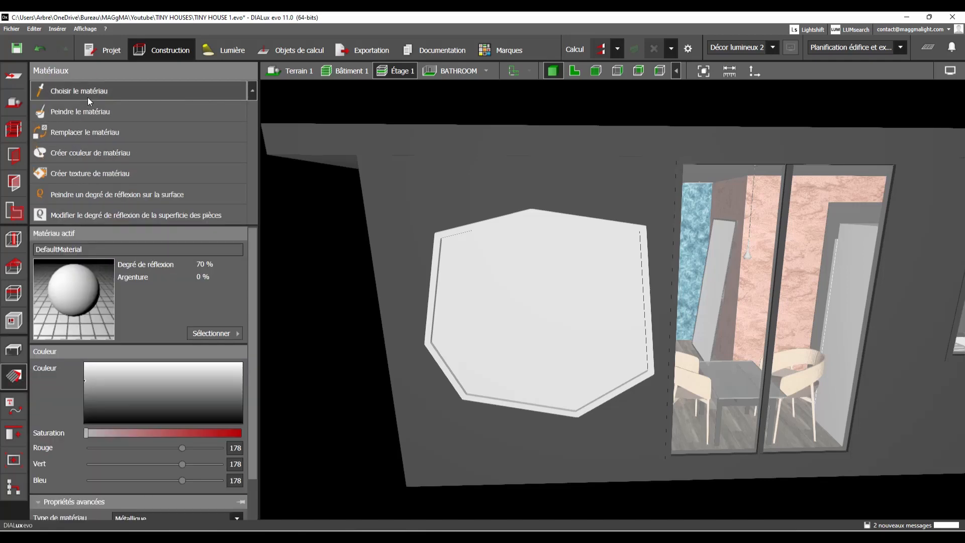
click(750, 255)
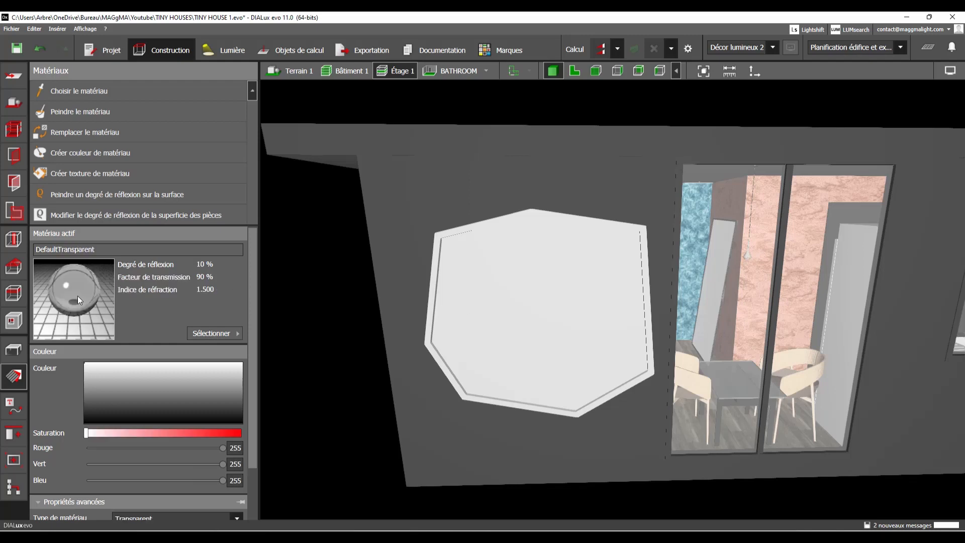
click(533, 306)
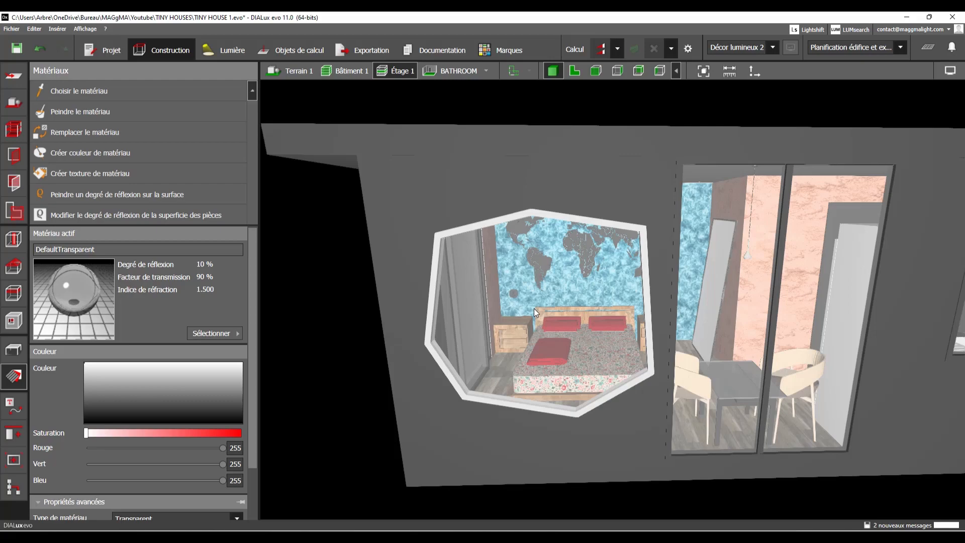
Pick the dark DefaultWallMaterial and apply it to the polygonal window frame
mouse_move(599, 349)
mouse_down()
mouse_move(571, 334)
mouse_move(597, 338)
mouse_move(588, 335)
mouse_up()
scroll(581, 318, up, 5)
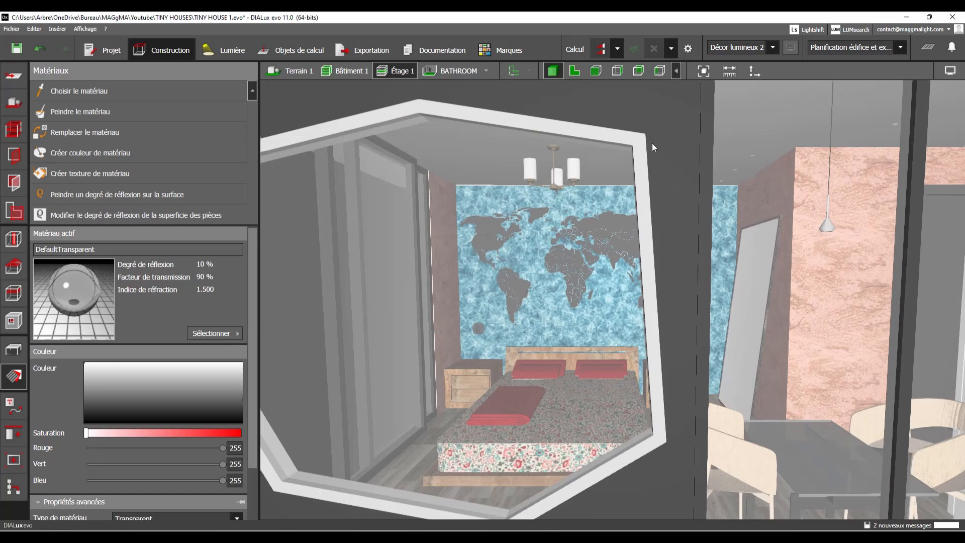
click(79, 91)
click(488, 187)
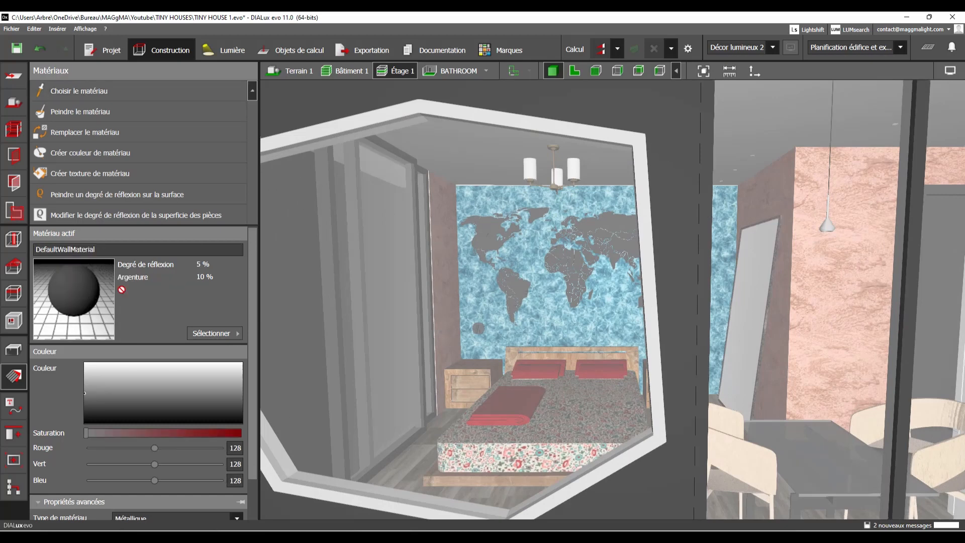
scroll(641, 143, down, 5)
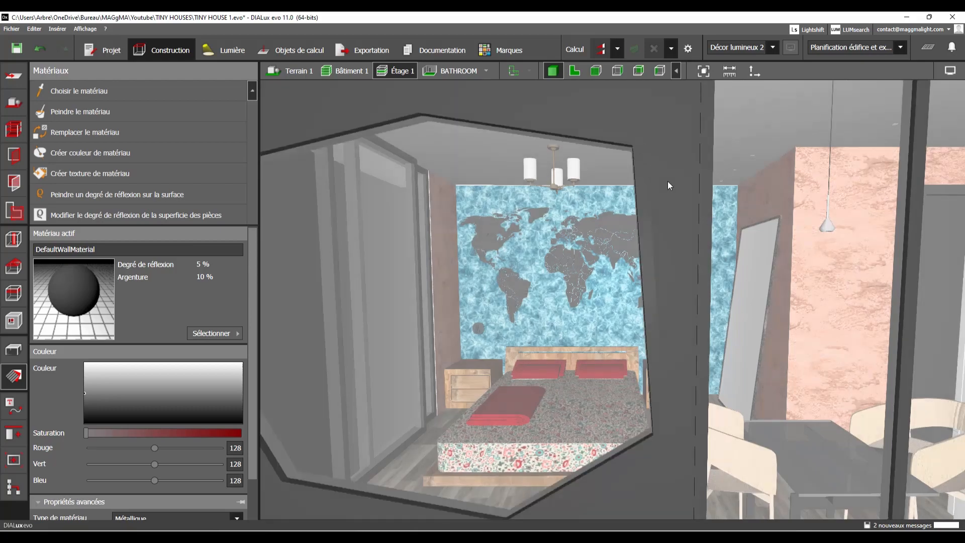